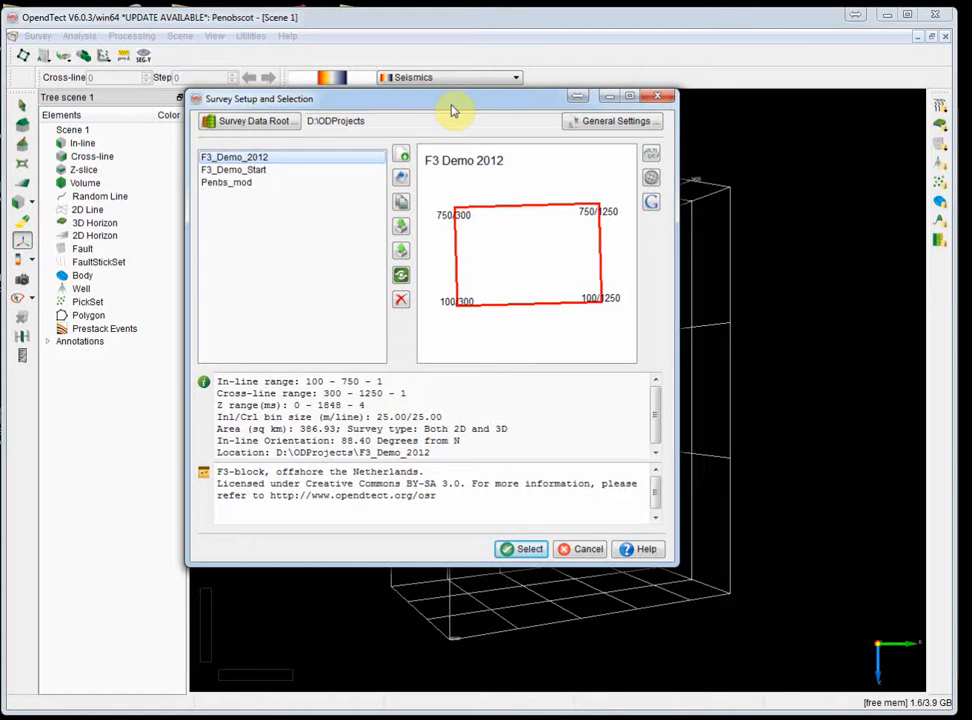
Compare the map outlines and survey details of the F3_Demo_2012, F3_Demo_Start and Penbs_mod surveys.
click(261, 173)
click(258, 182)
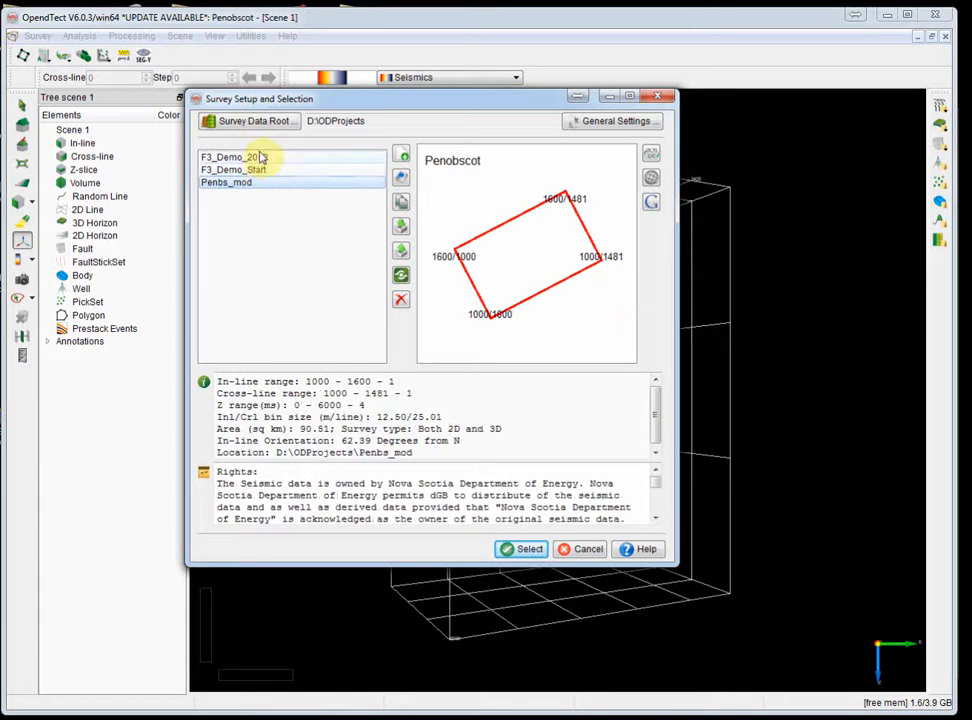
click(264, 158)
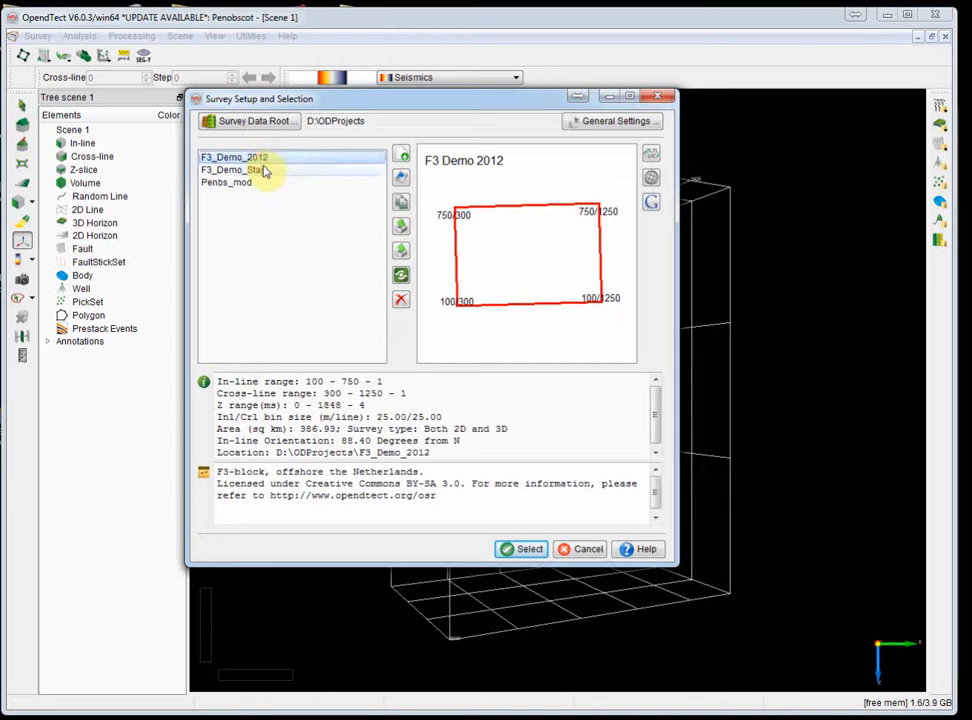
click(265, 171)
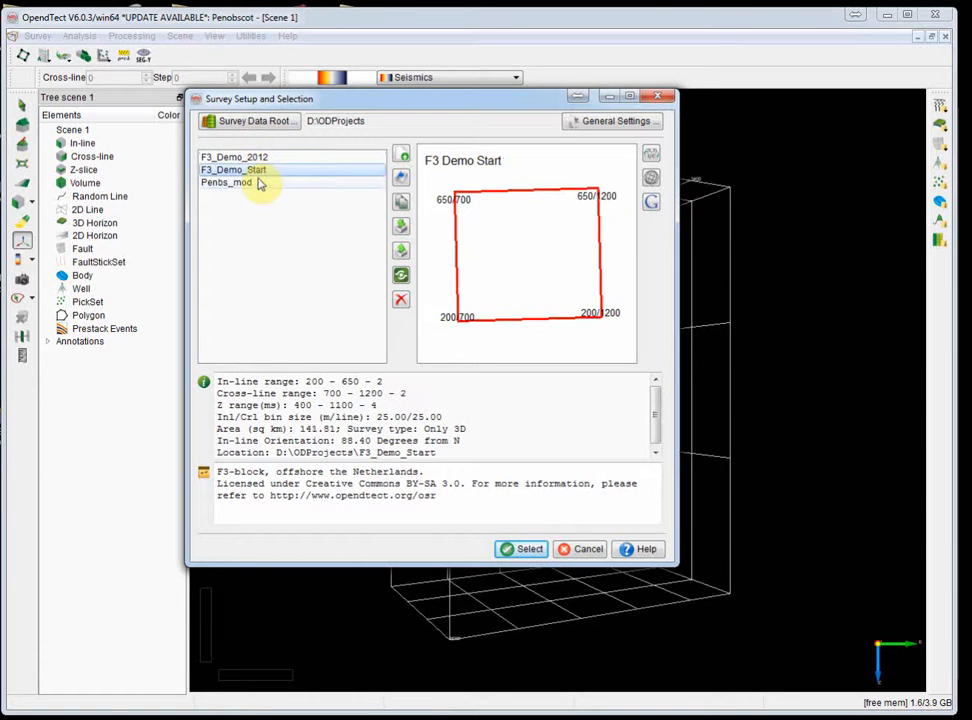
click(260, 183)
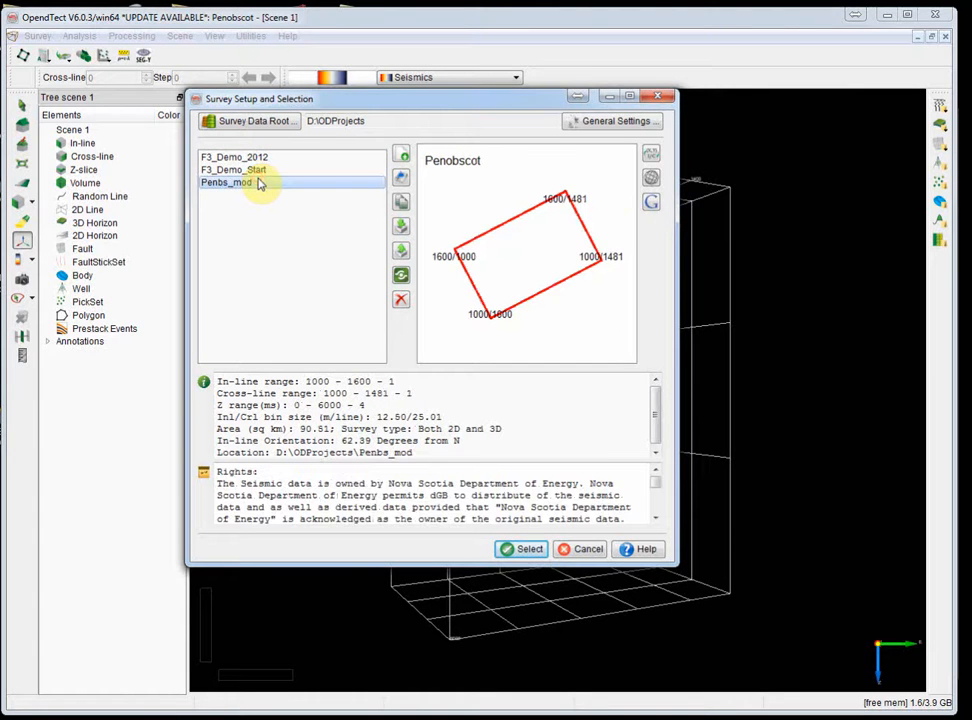
click(259, 172)
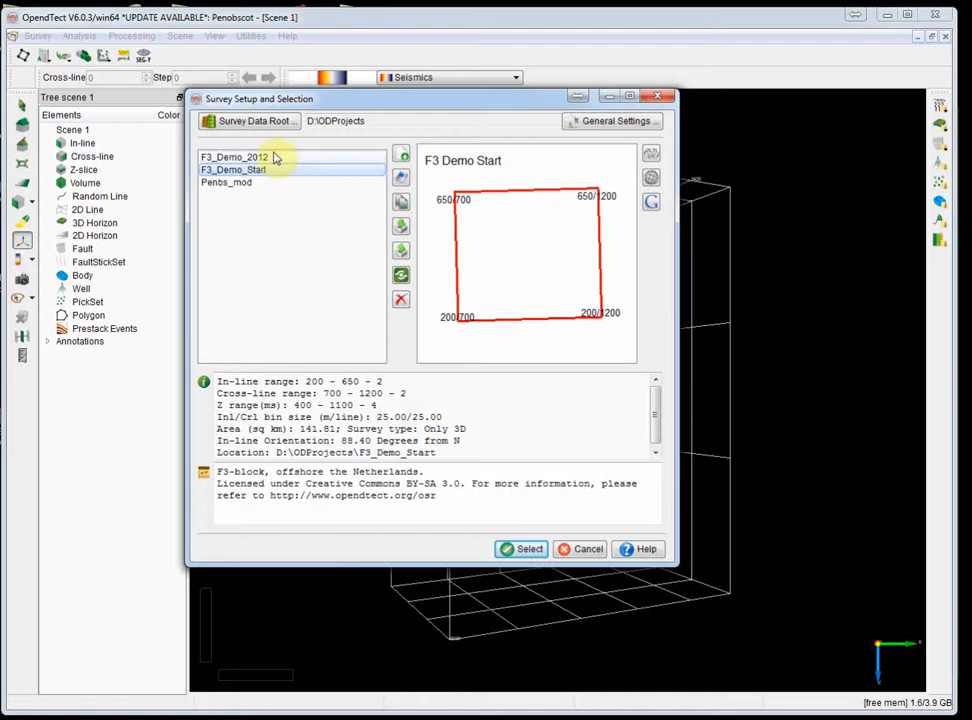
click(264, 157)
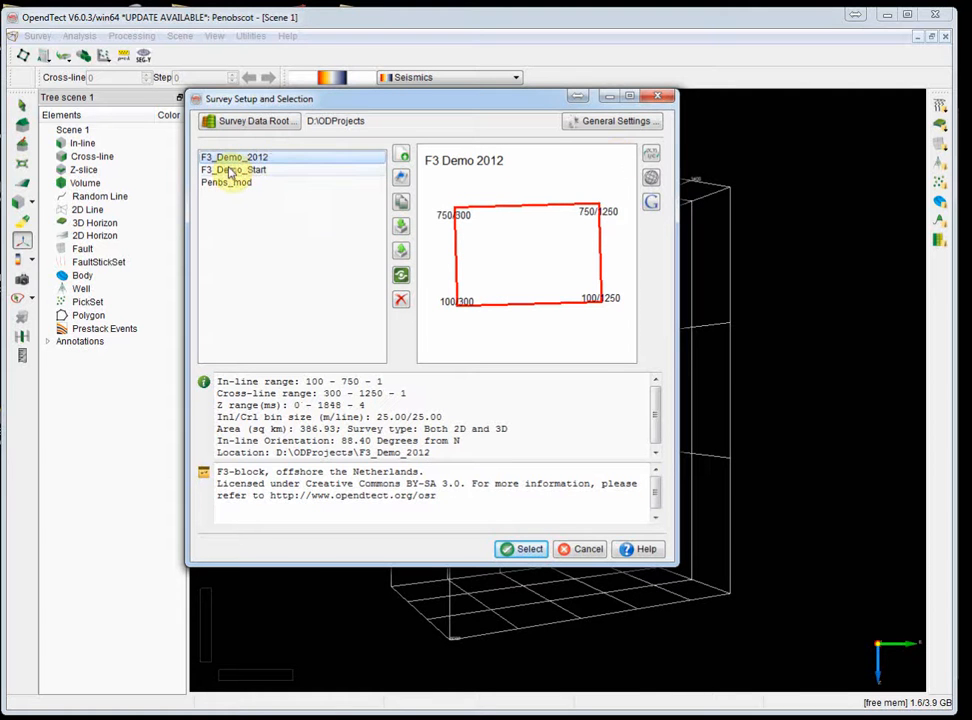
click(229, 172)
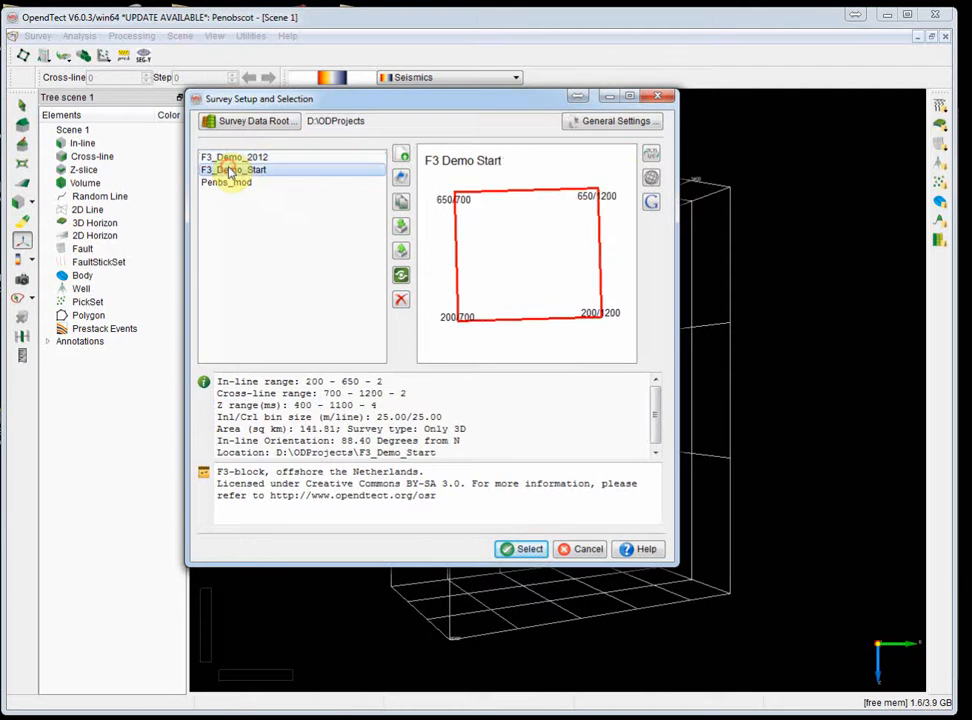
click(234, 184)
click(244, 171)
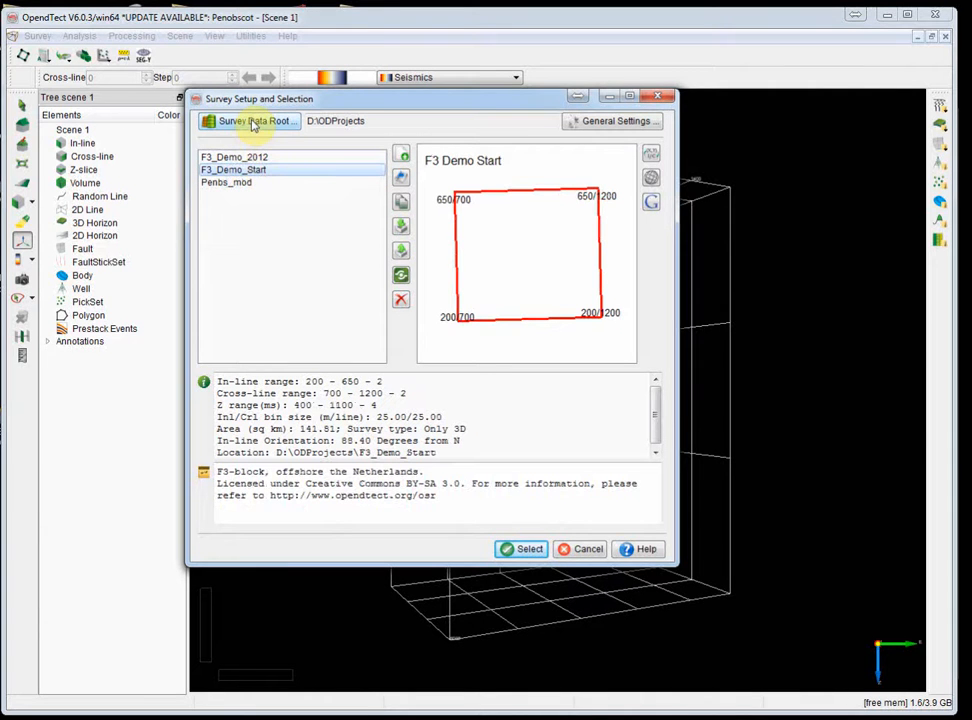
Set the survey data root directory to D:\ODProjects and load the Penbs_mod survey.
click(253, 121)
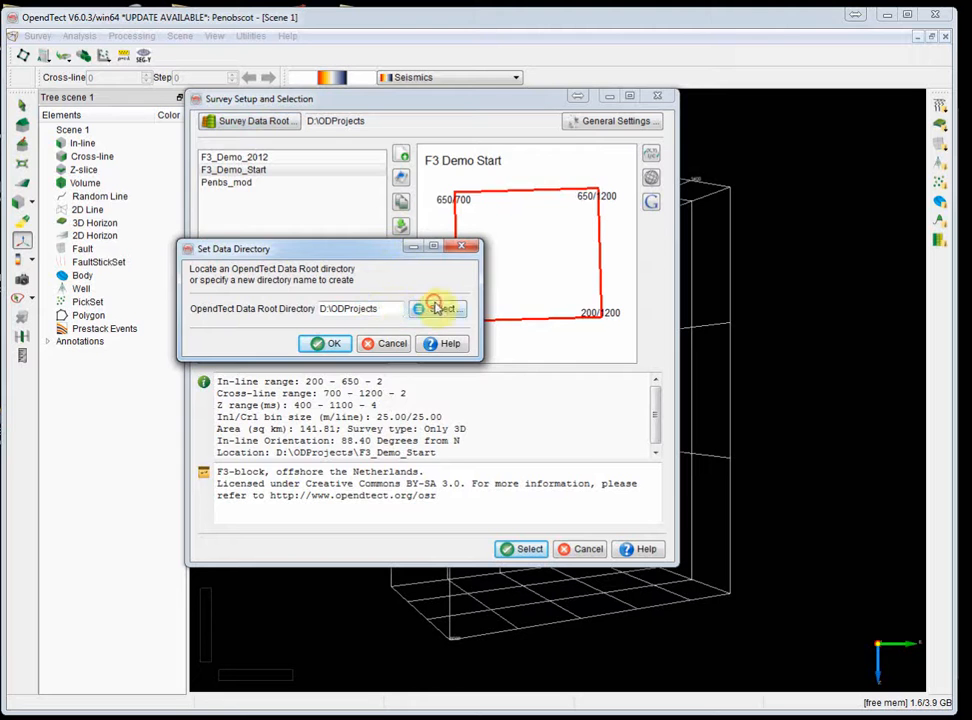
click(437, 308)
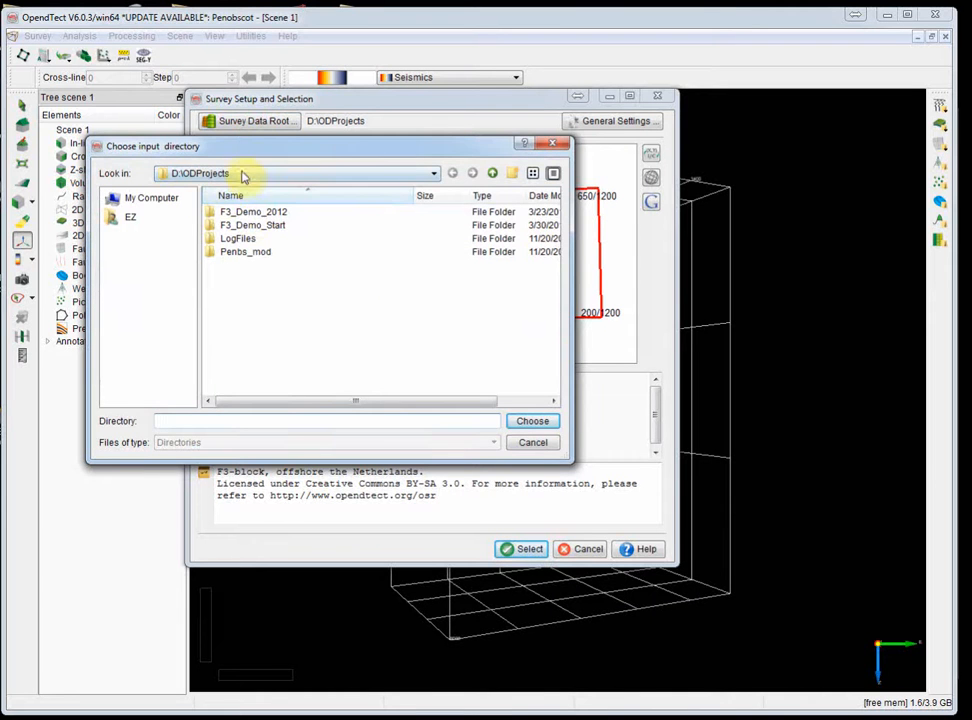
click(533, 422)
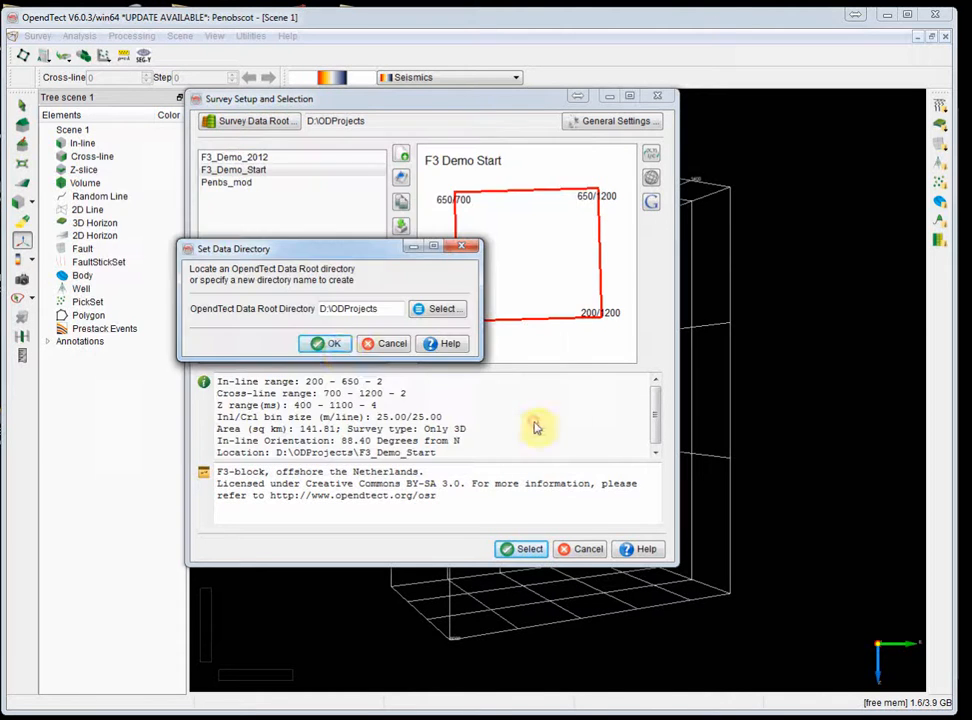
click(321, 343)
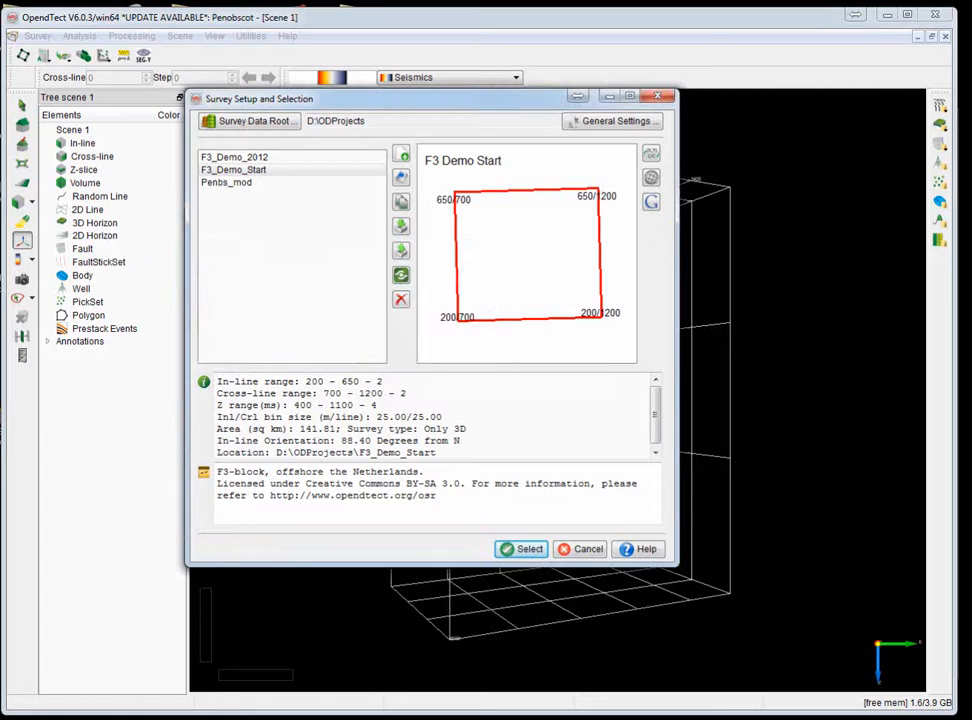
click(236, 182)
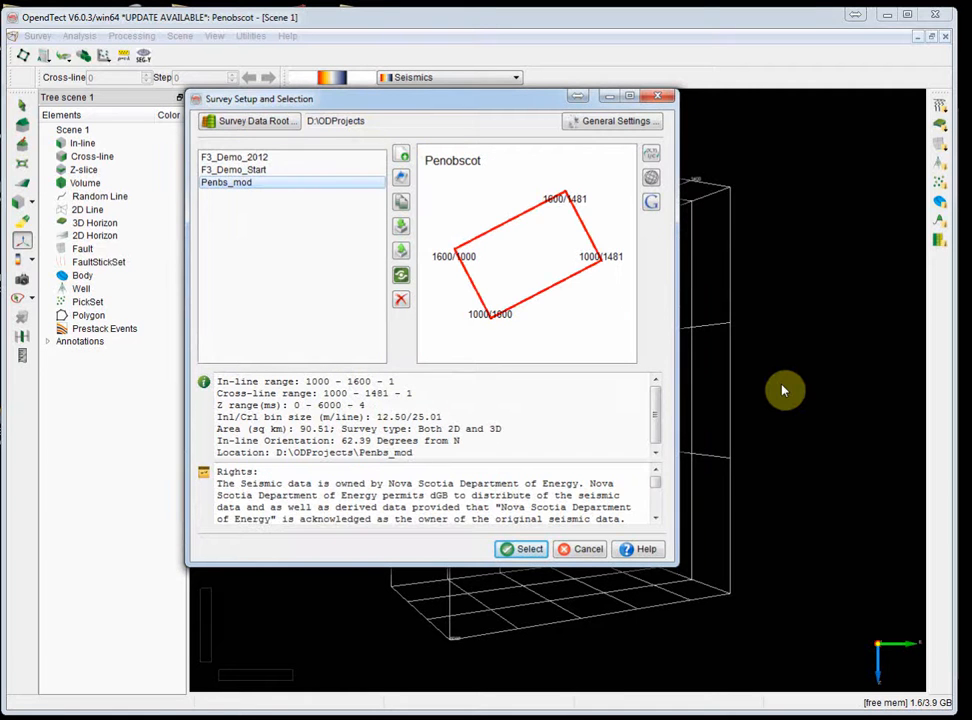
click(530, 550)
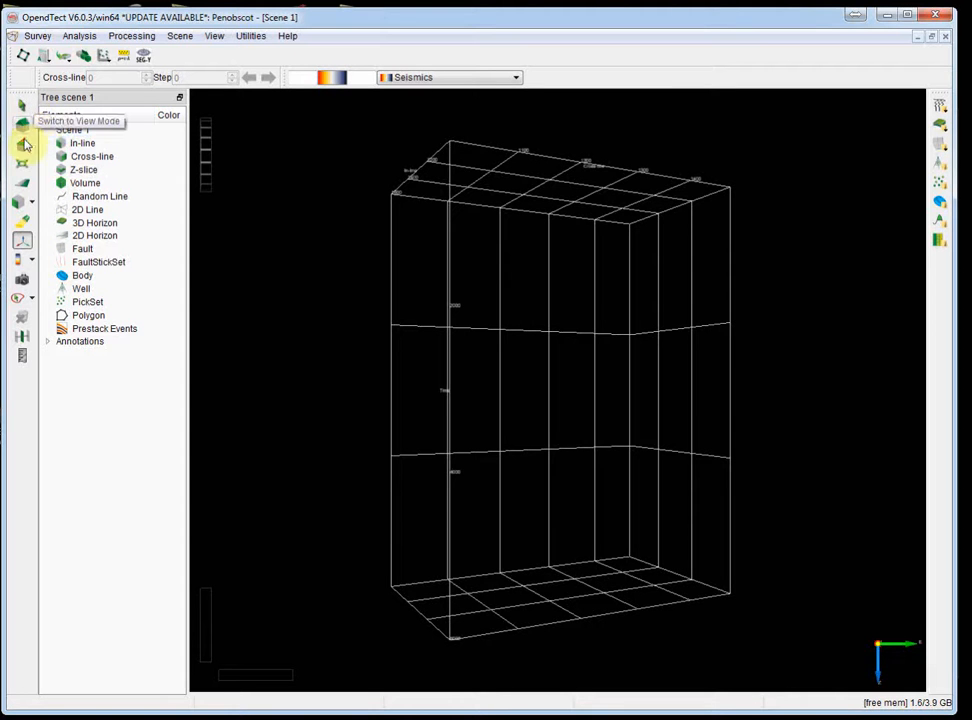
Rotate and pan the empty 3D survey box to examine it from several sides.
middle_drag(270, 96, 333, 107)
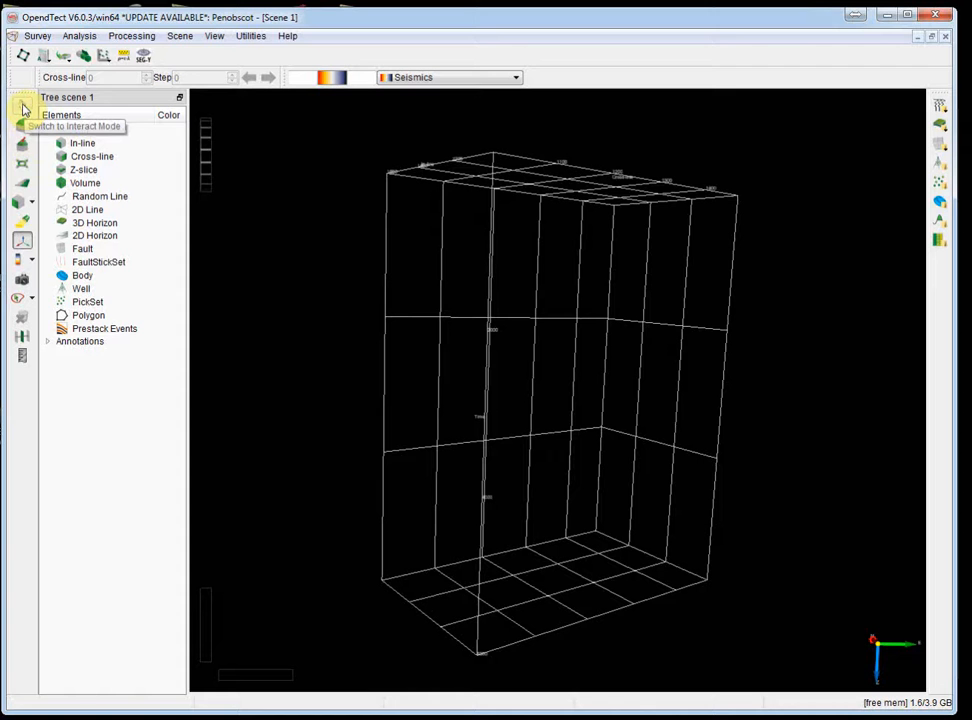
drag(423, 208, 547, 152)
drag(742, 386, 727, 406)
drag(651, 273, 434, 410)
drag(746, 362, 369, 386)
drag(655, 464, 352, 453)
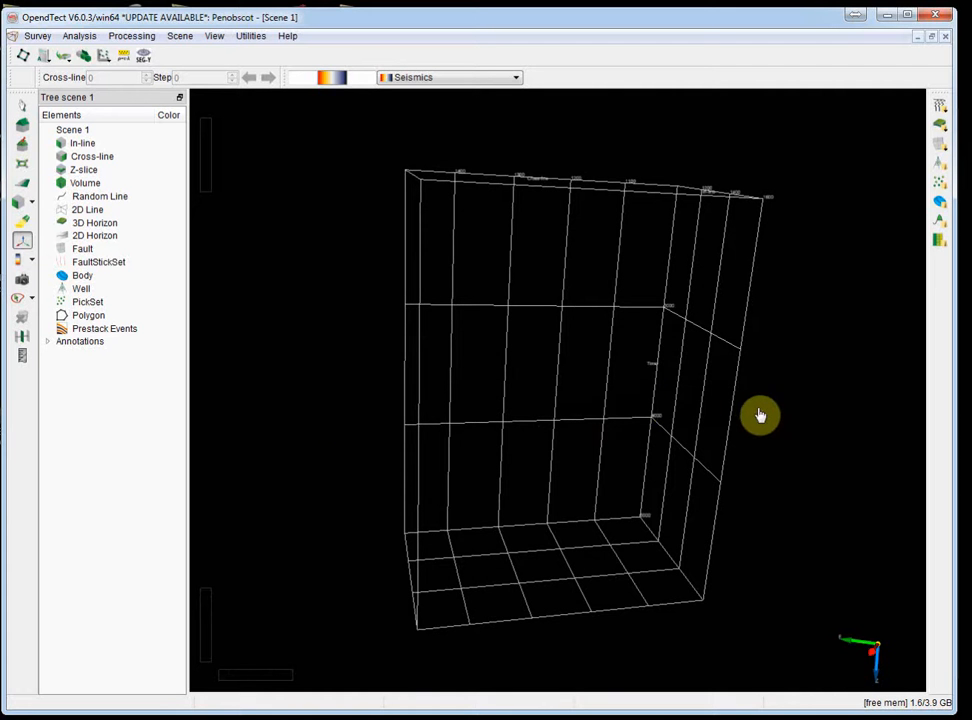
drag(588, 375, 691, 377)
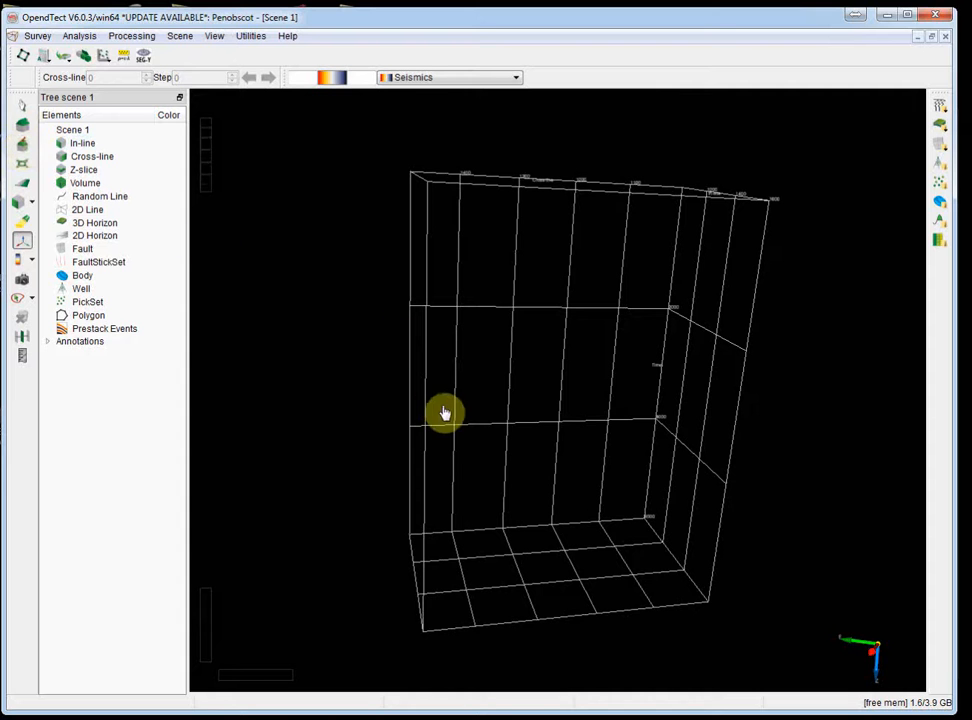
drag(410, 508, 681, 282)
drag(495, 555, 610, 412)
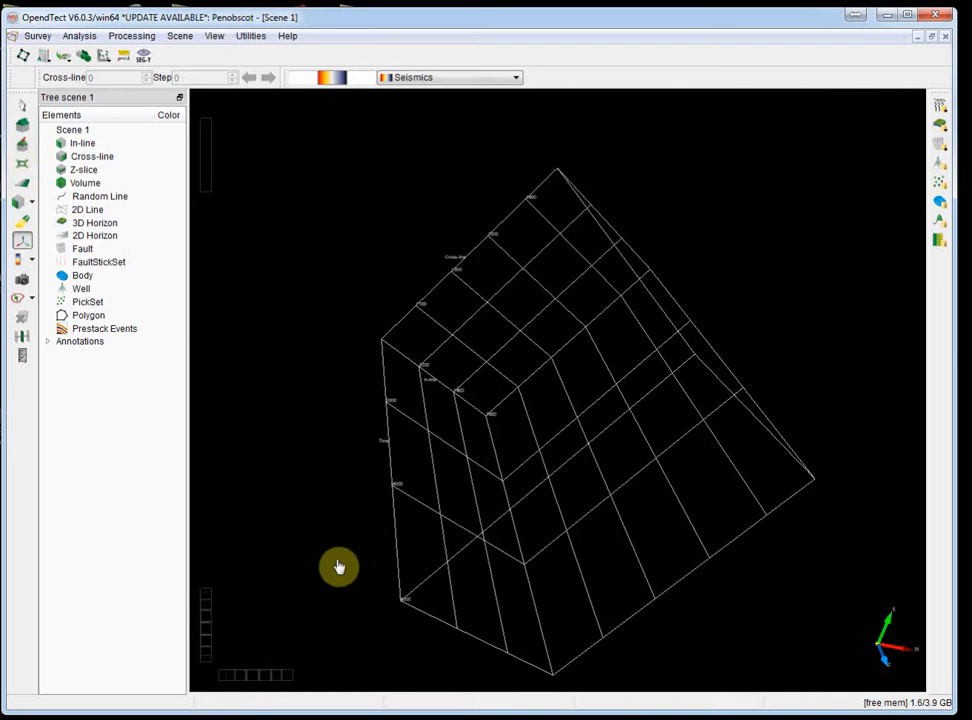
drag(425, 262, 386, 445)
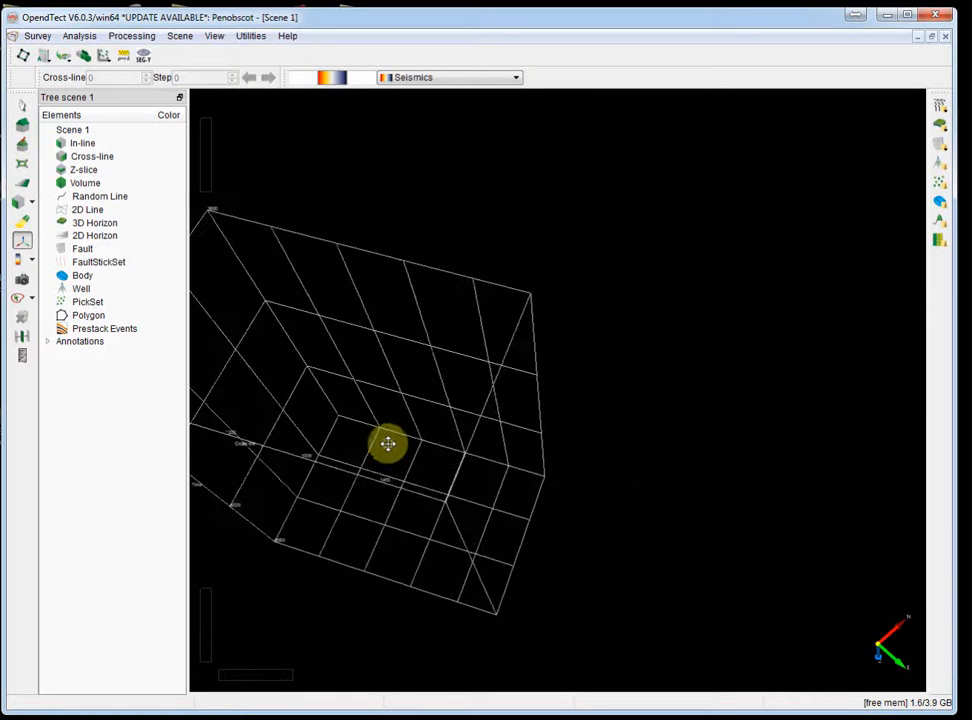
Restore the home view of the survey box, rotate the box, and restore the home view again.
click(24, 126)
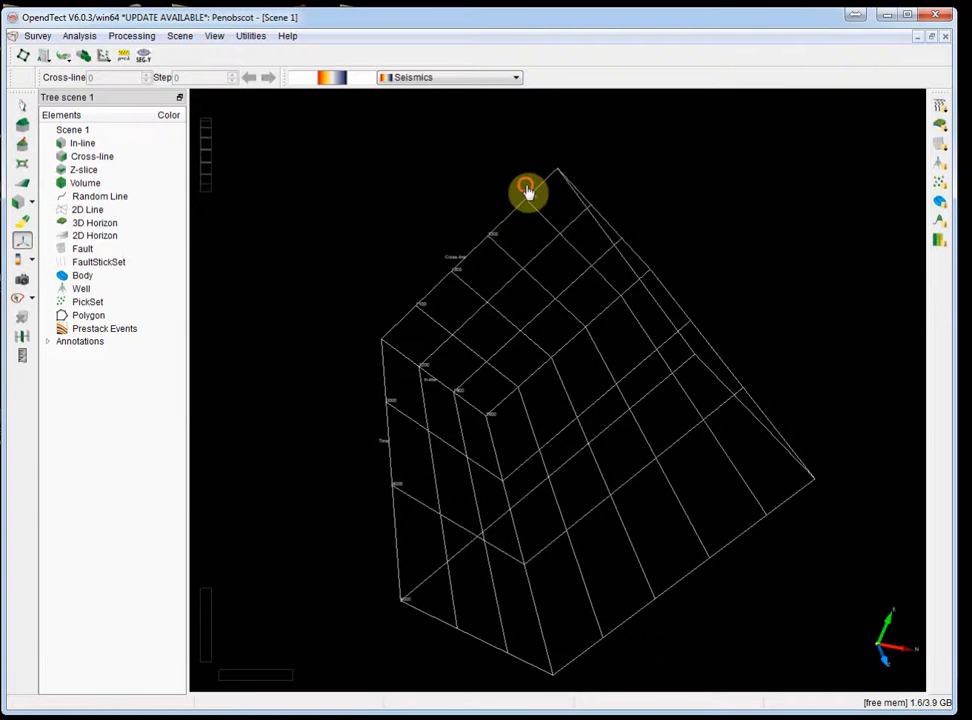
drag(546, 239, 625, 588)
click(23, 126)
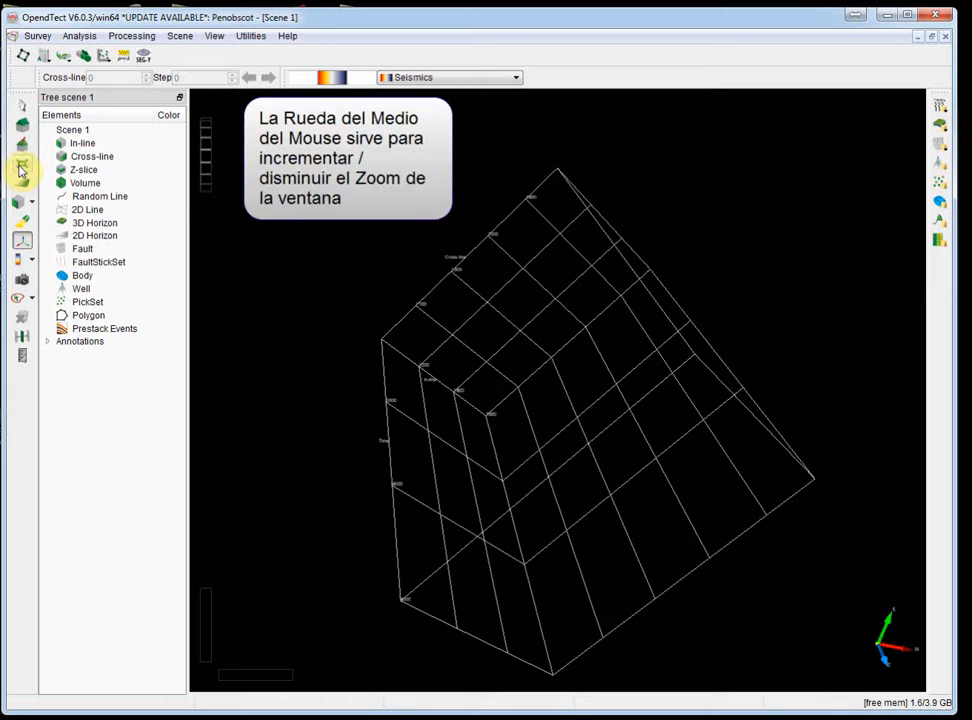
Rotate and zoom into the survey box, and fit the whole survey back into the view.
click(20, 167)
drag(560, 300, 640, 562)
scroll(558, 406, up, 10)
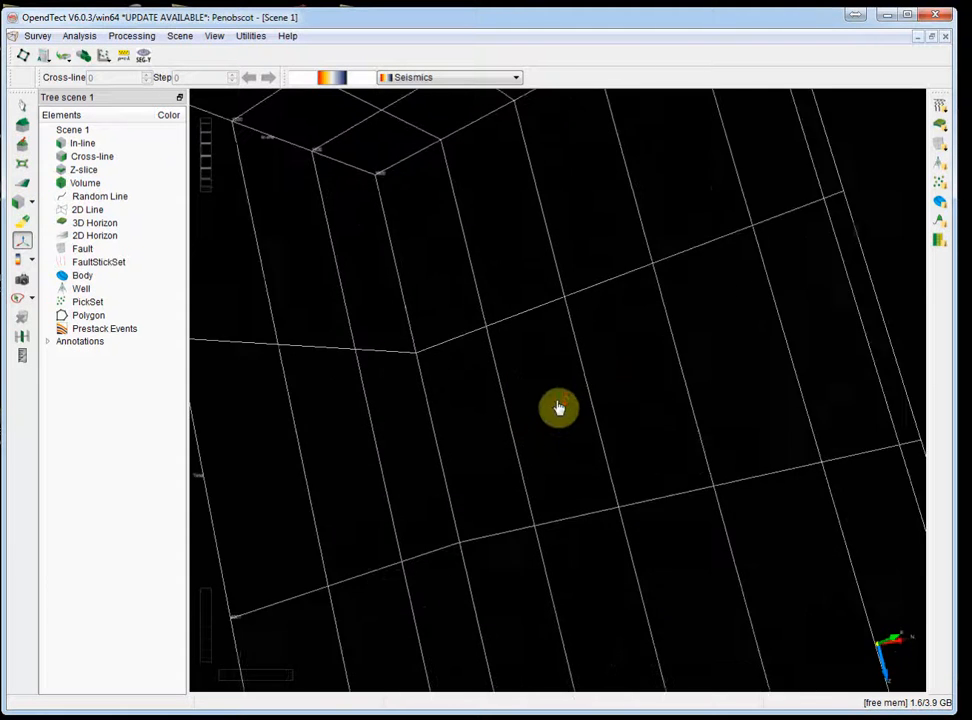
scroll(558, 406, up, 3)
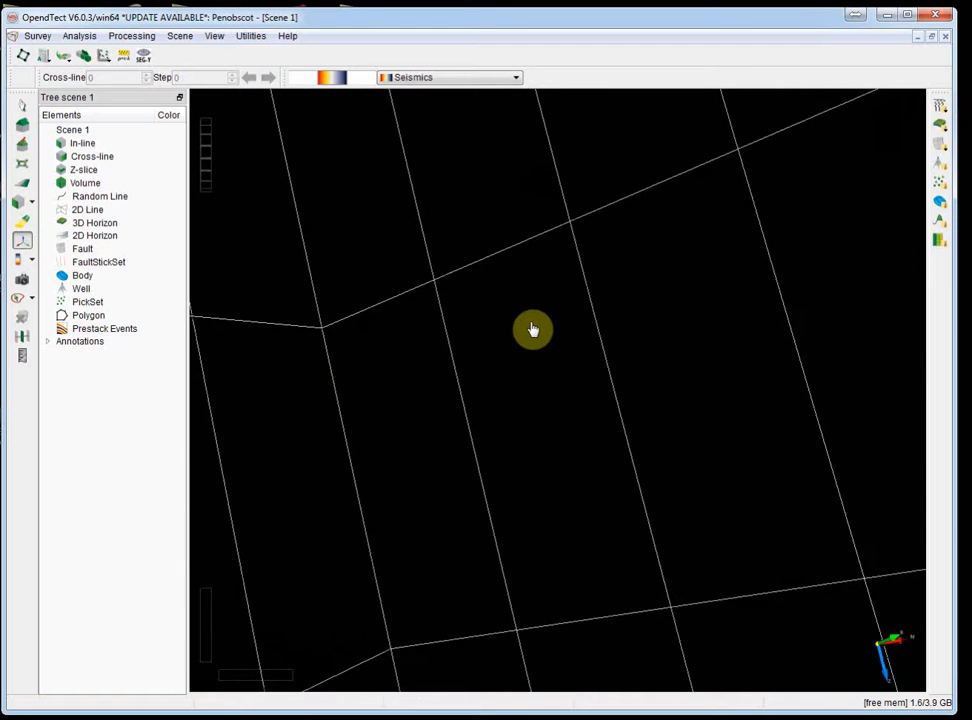
drag(471, 338, 542, 373)
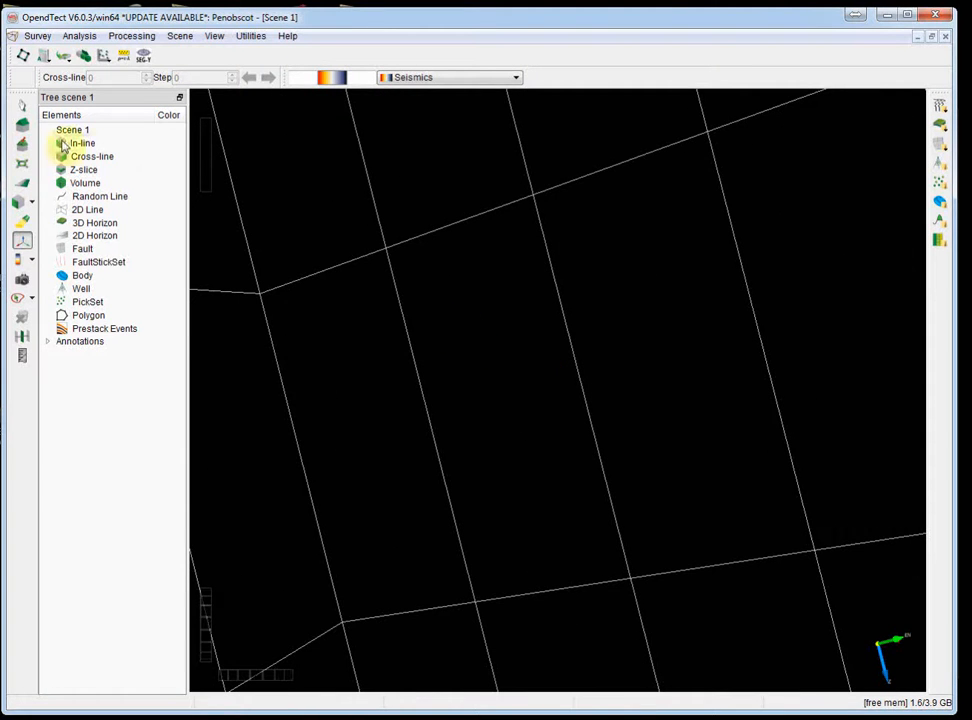
click(19, 169)
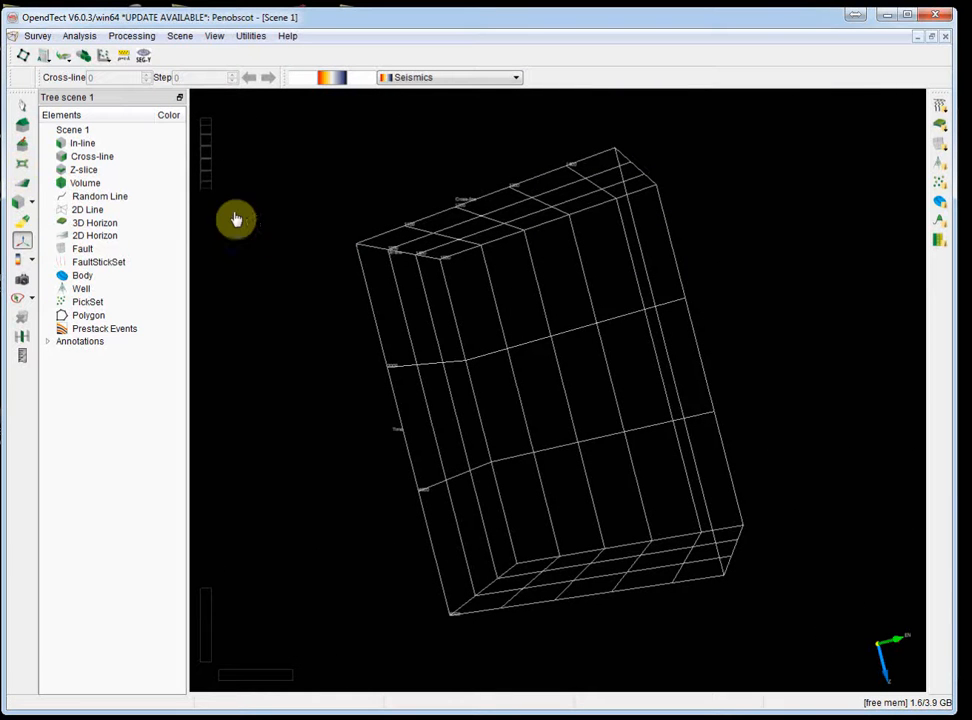
Toggle the camera between orthographic and perspective projection, rotating the survey box to compare them and check the orientation axis.
click(22, 186)
drag(517, 210, 653, 570)
drag(673, 270, 397, 293)
click(21, 182)
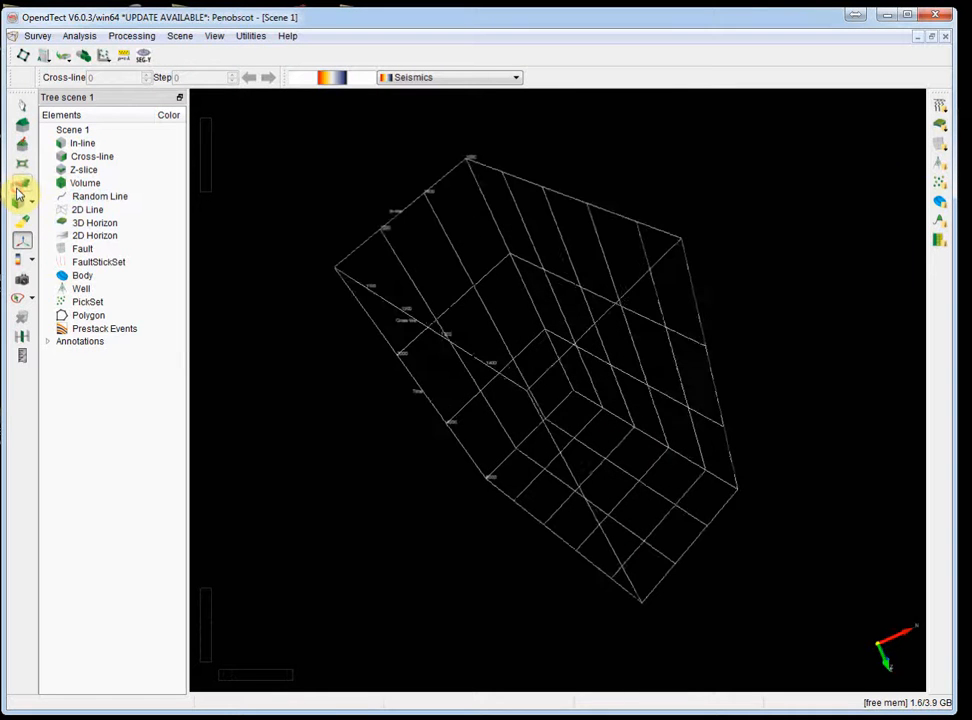
drag(688, 423, 380, 238)
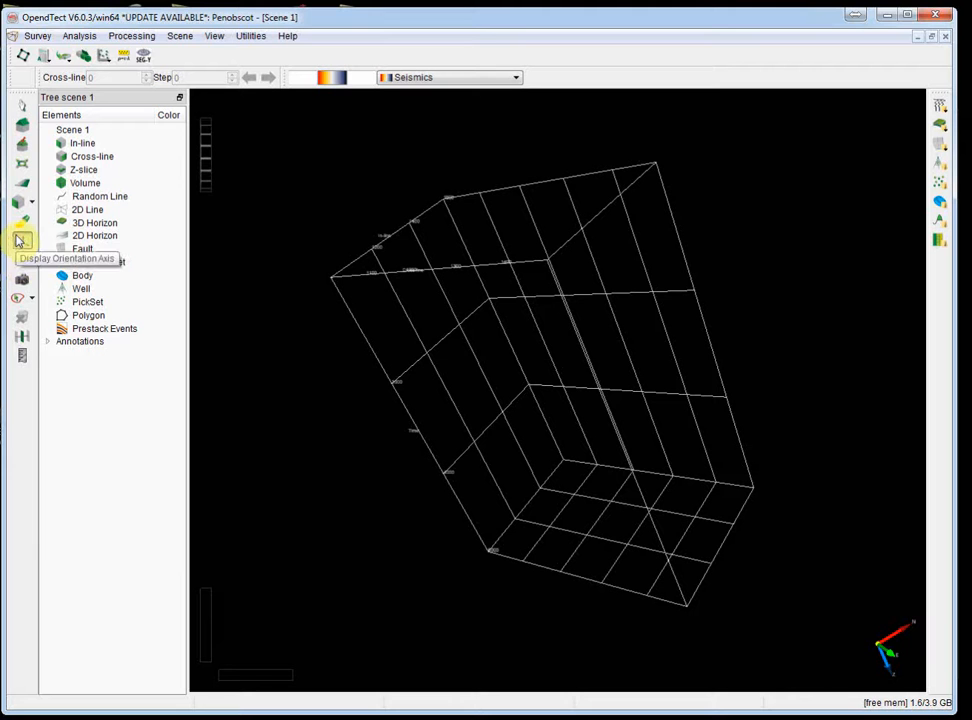
drag(510, 388, 680, 465)
drag(827, 516, 803, 512)
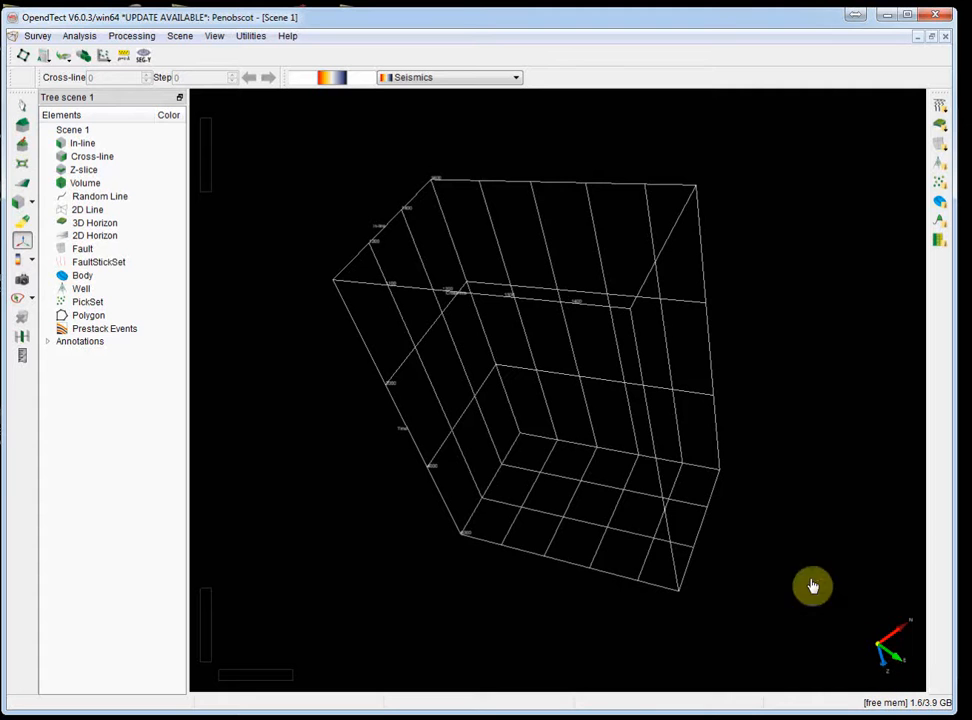
drag(733, 512, 791, 512)
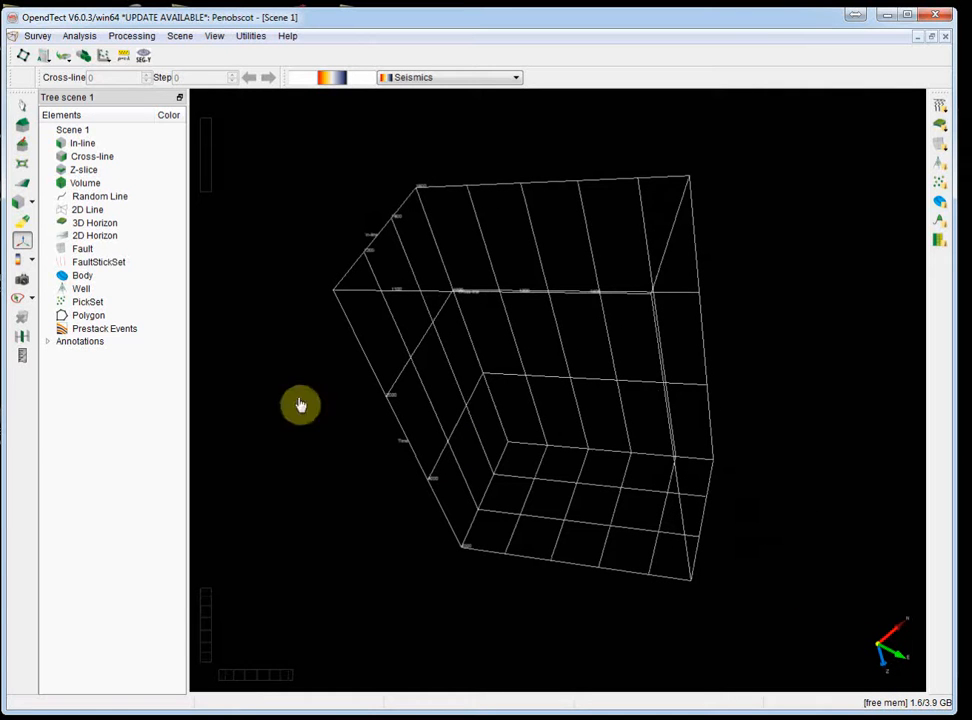
Display the color bar in the 3D scene.
click(21, 263)
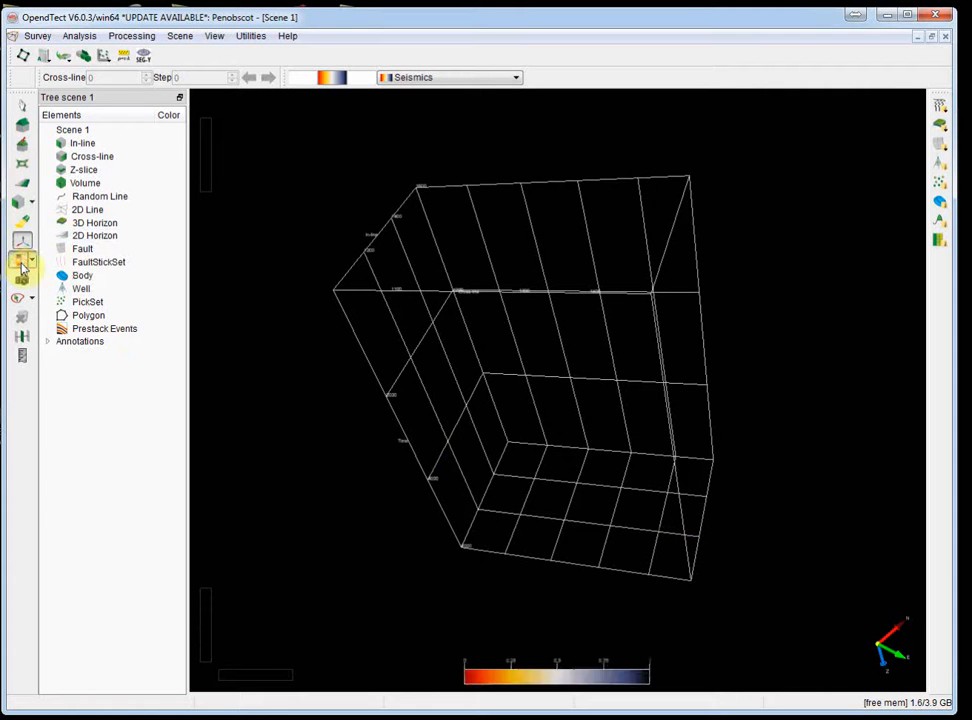
drag(475, 584, 547, 571)
drag(382, 571, 436, 549)
drag(228, 684, 256, 679)
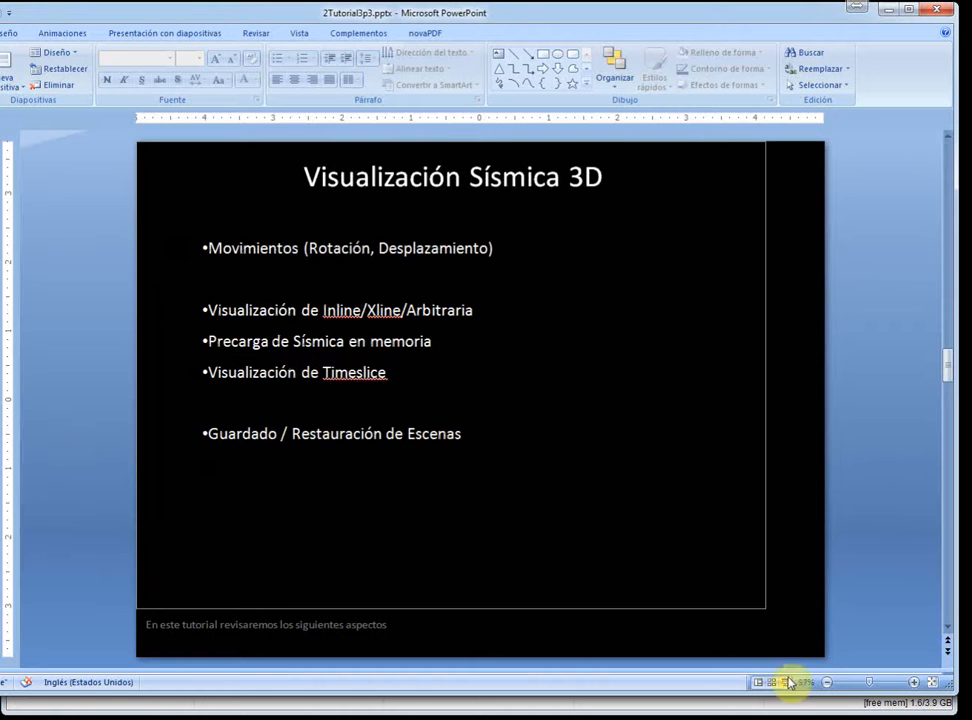
Switch to PowerPoint and start the slide show of 2Tutorial3p3.pptx at the "Visualización Sísmica 3D" slide.
click(789, 683)
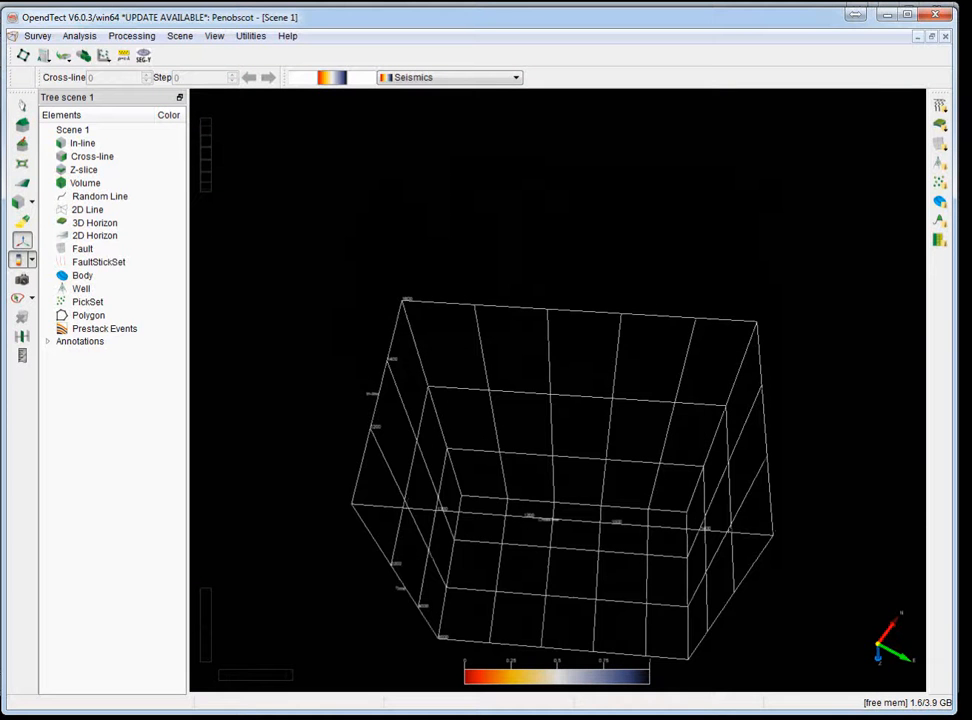
Add an in-line with the default seismic data to the 3D scene.
middle_drag(557, 420, 600, 427)
scroll(557, 390, up, 4)
scroll(557, 390, down, 2)
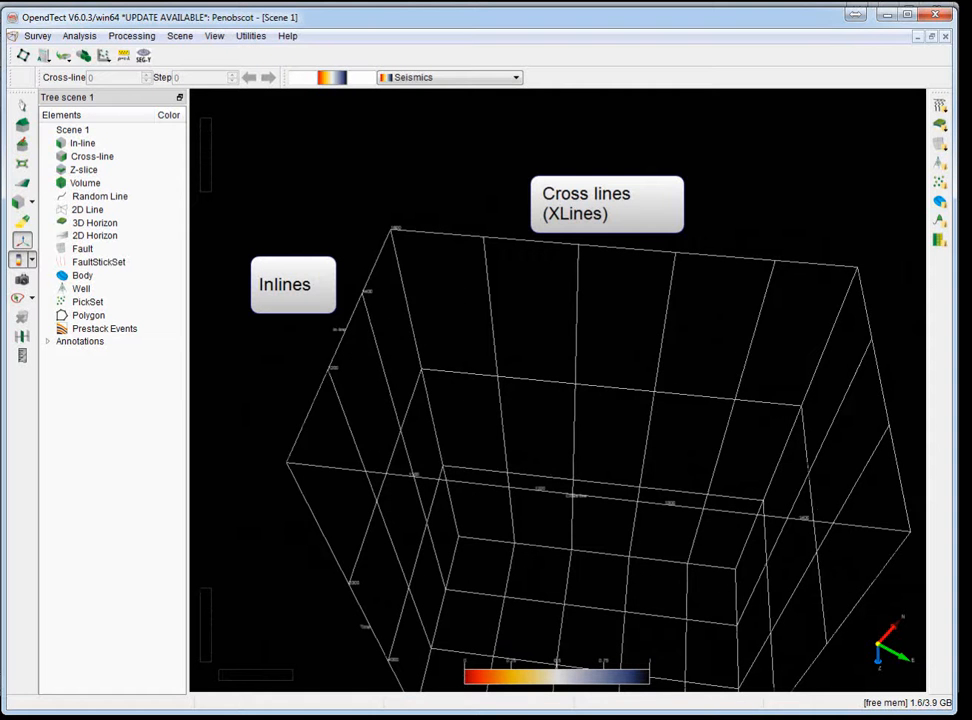
middle_drag(557, 390, 501, 357)
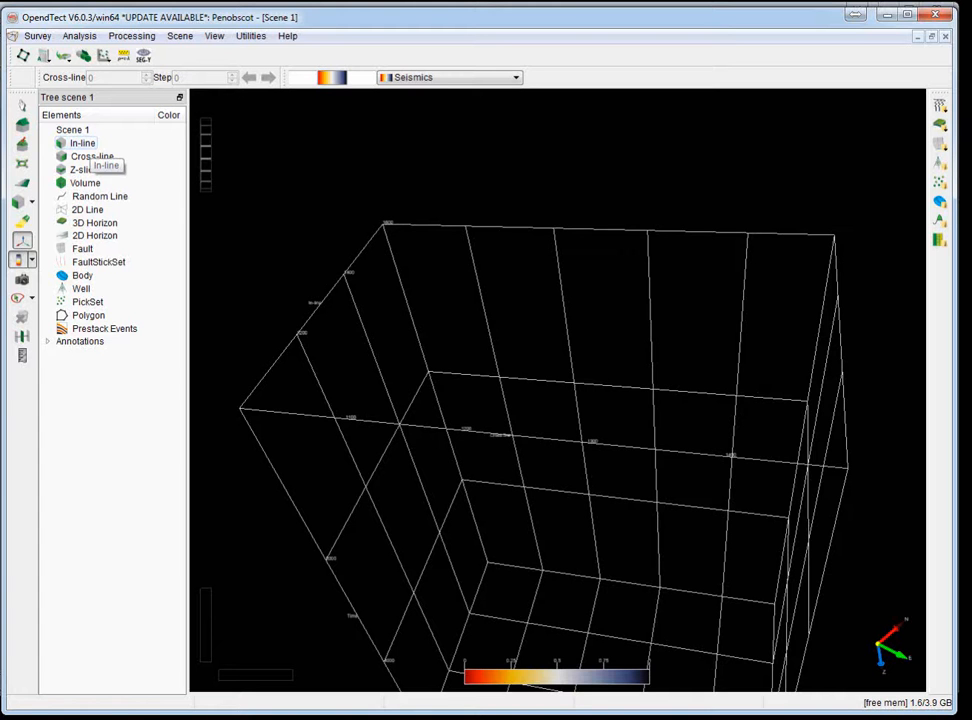
click(86, 144)
right_click(88, 144)
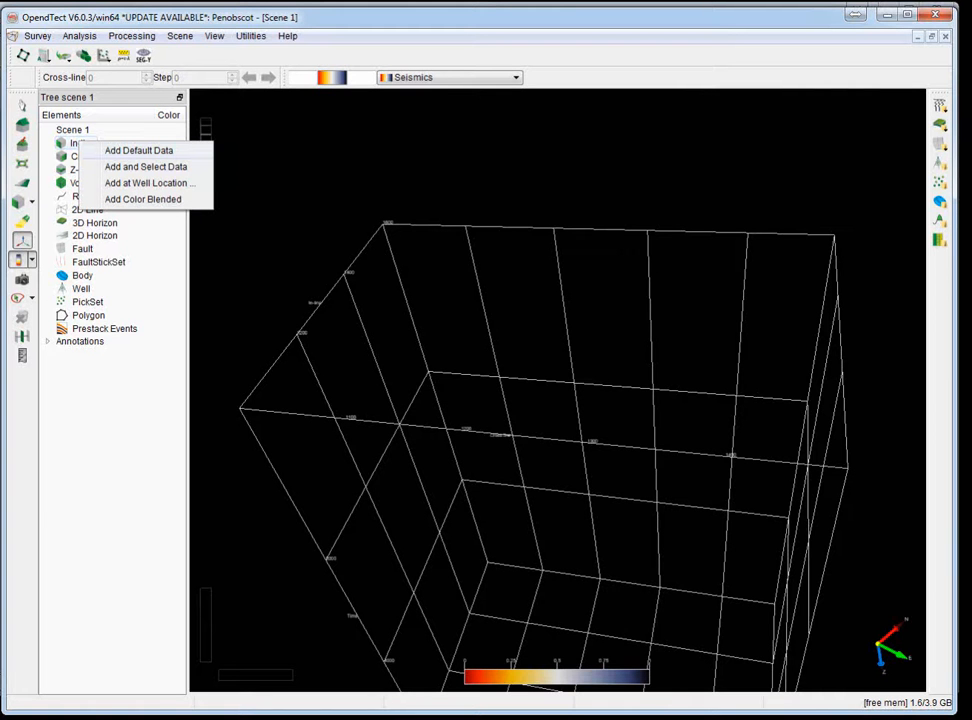
click(139, 150)
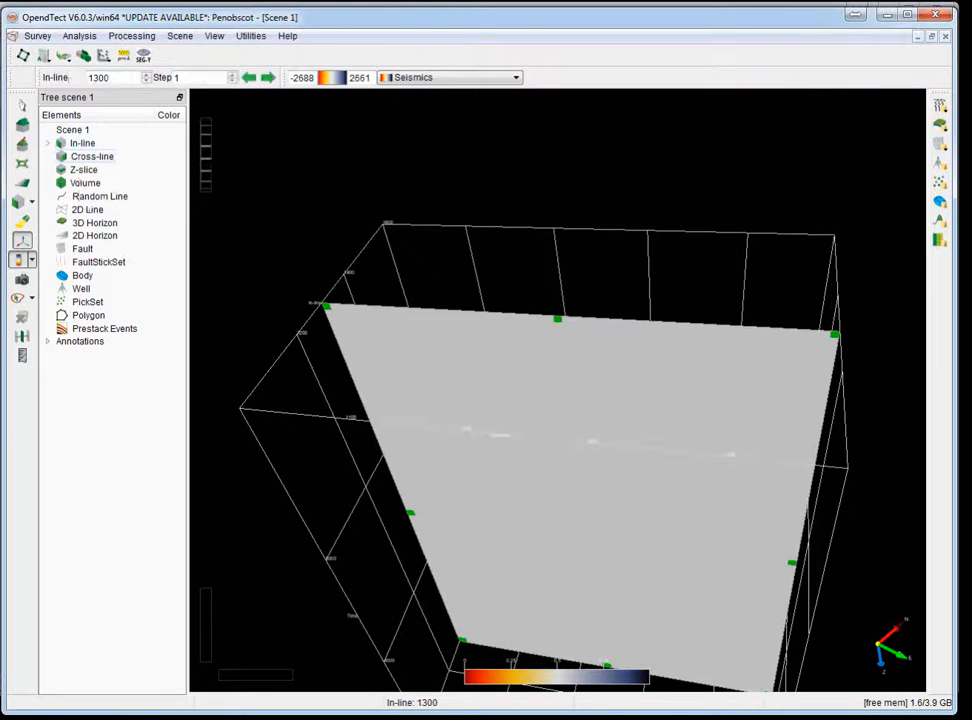
Examine in-line 1300 at different zoom levels, checking coordinates, amplitude values and the color scale along its reflectors.
drag(565, 392, 591, 338)
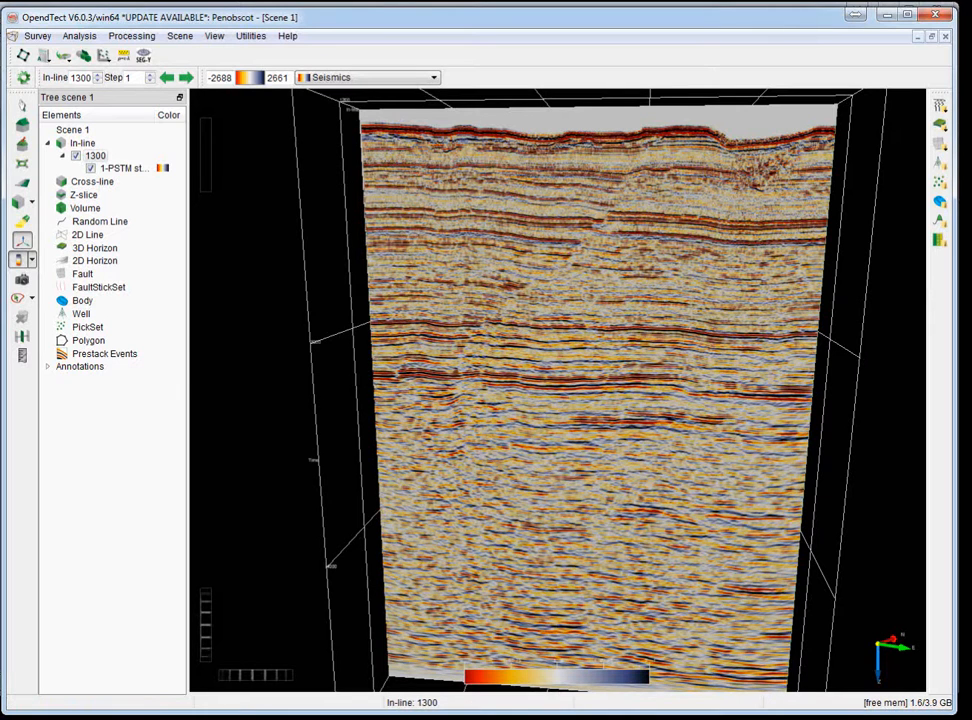
scroll(660, 226, up, 4)
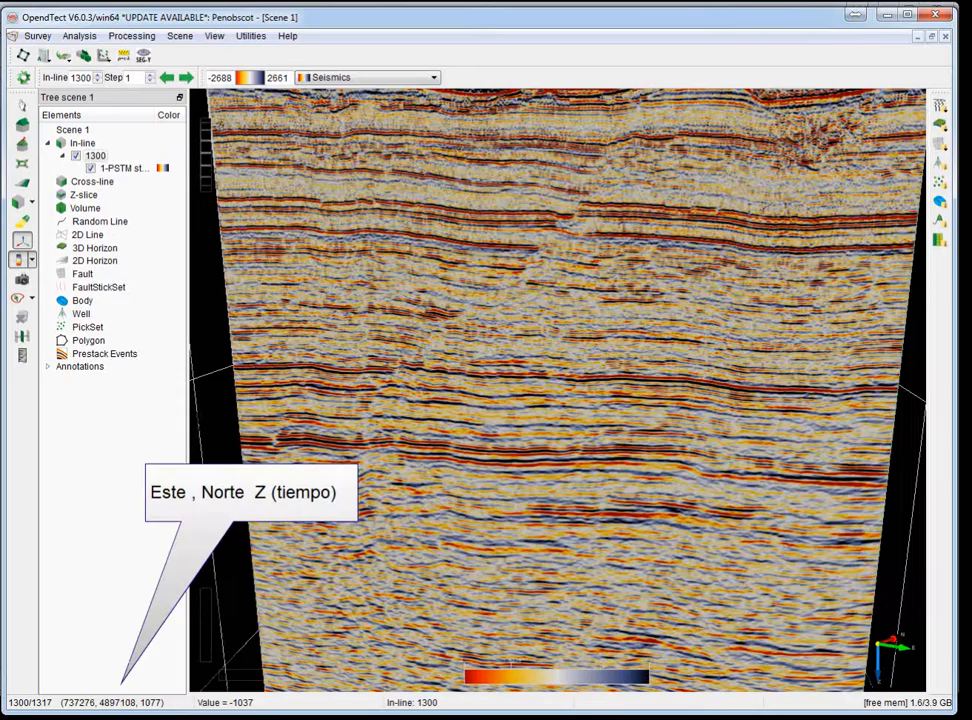
scroll(558, 390, up, 4)
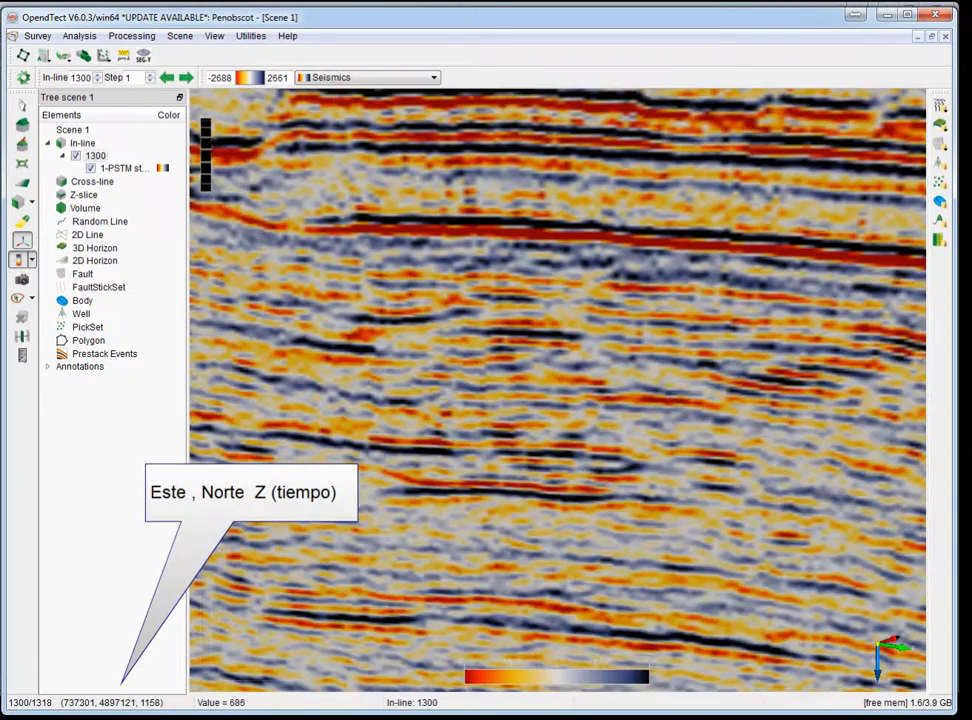
scroll(558, 390, up, 2)
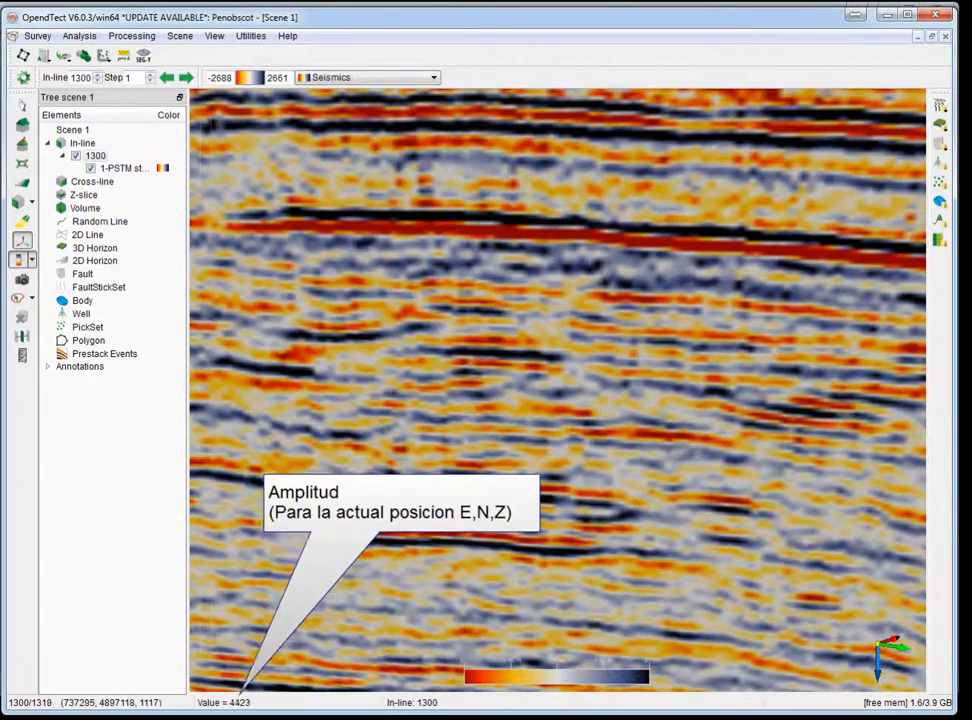
scroll(558, 390, down, 5)
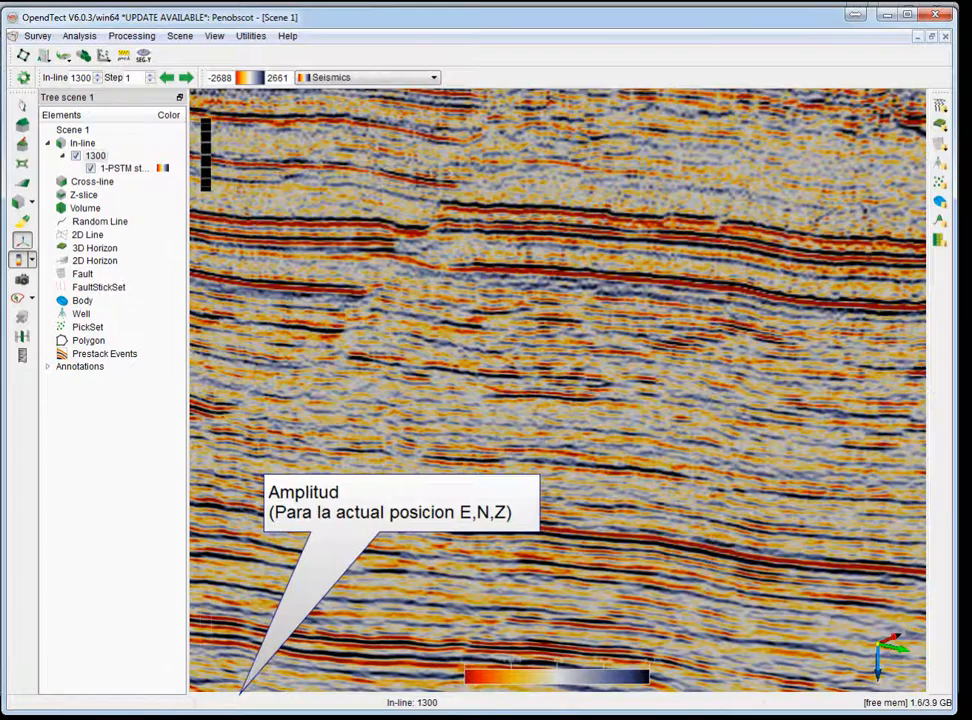
scroll(558, 390, down, 5)
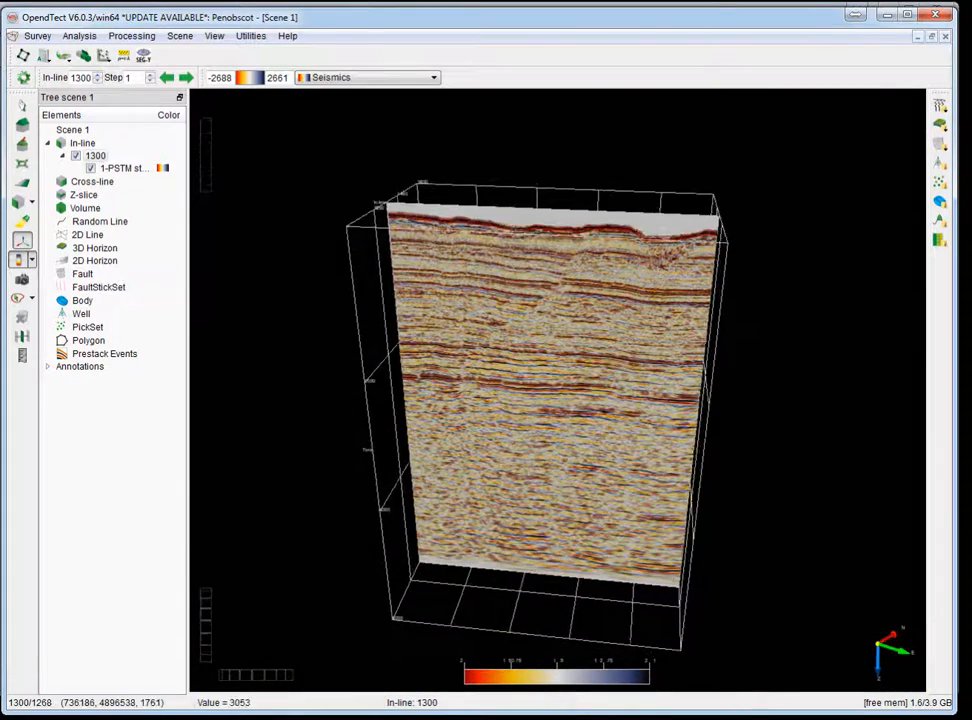
scroll(558, 390, up, 6)
scroll(558, 390, up, 2)
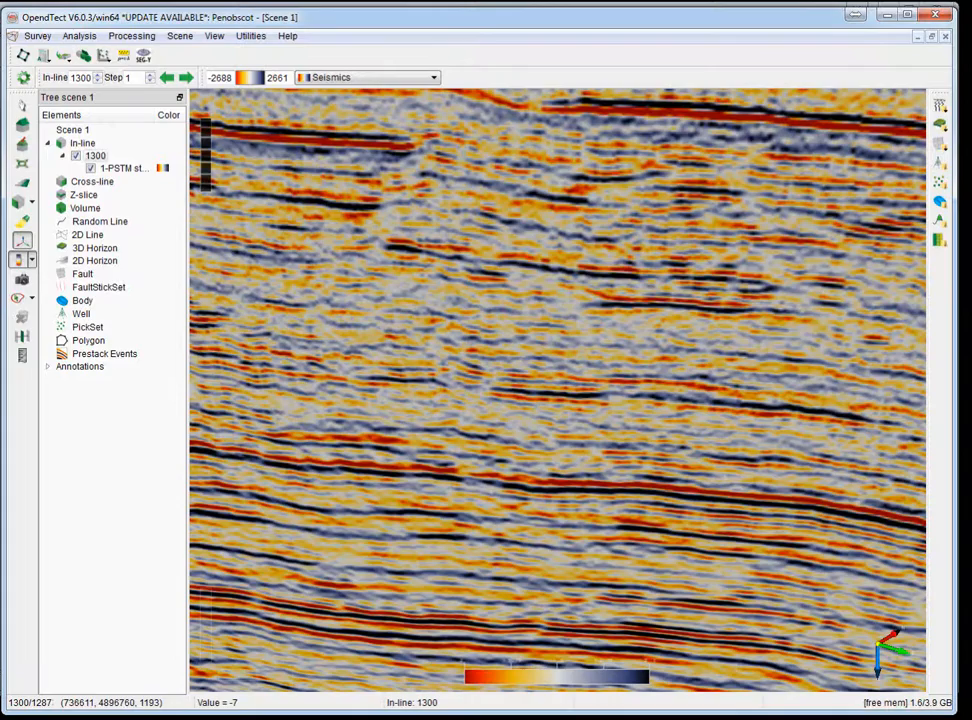
middle_drag(558, 390, 485, 570)
scroll(558, 390, up, 2)
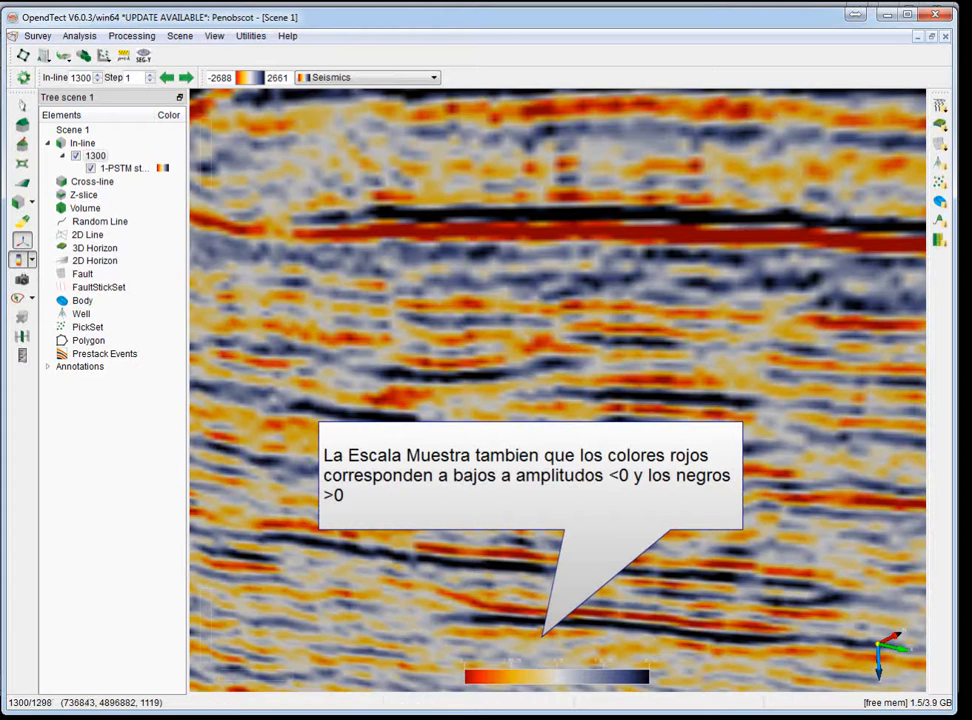
scroll(545, 310, down, 8)
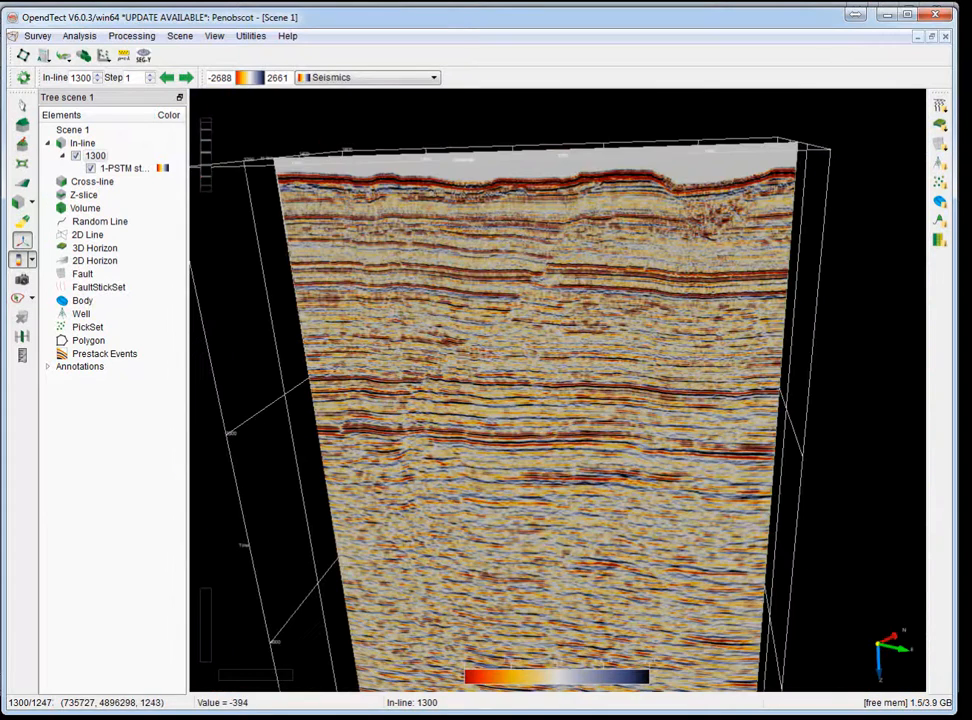
Add a cross-line with the default seismic data to the 3D scene.
middle_drag(545, 305, 547, 350)
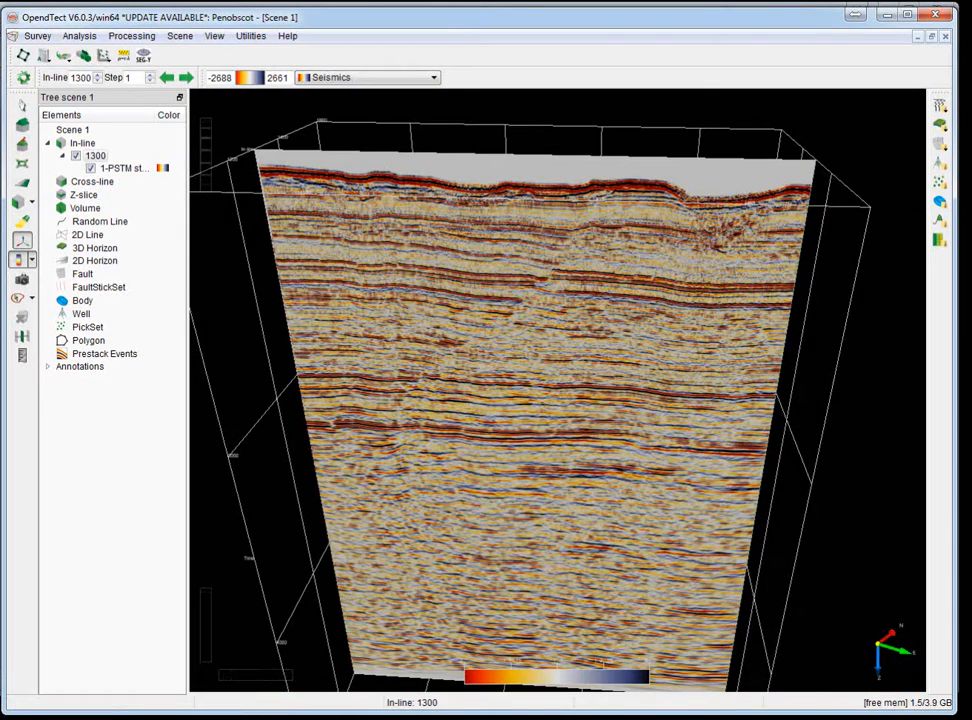
right_click(125, 181)
click(185, 187)
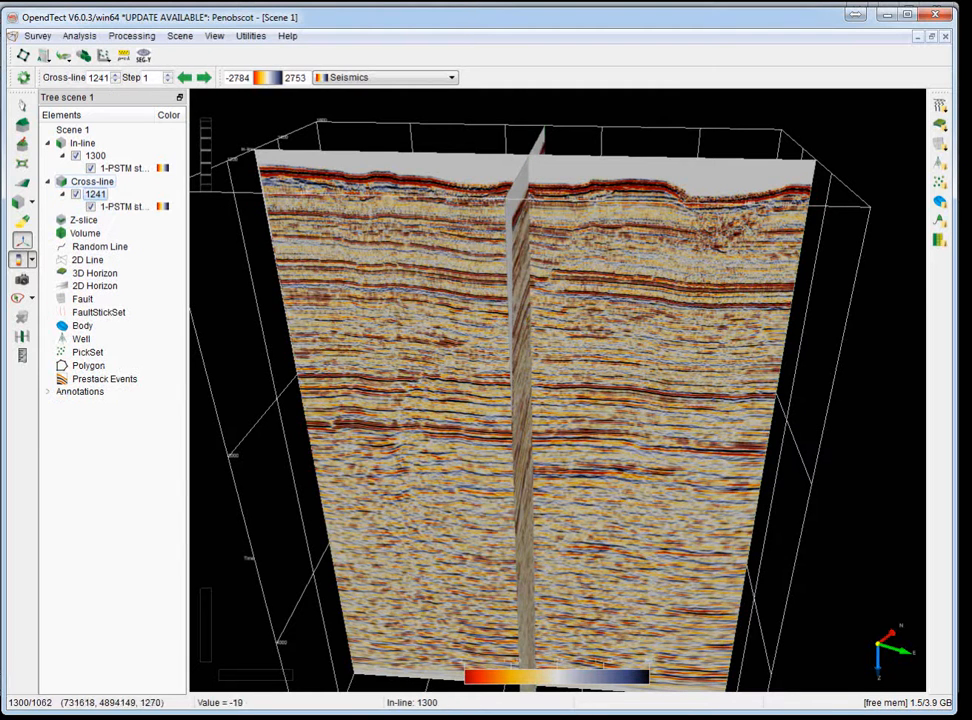
Switch to interact mode and move the cross-line plane to position 1164.
middle_drag(545, 425, 330, 425)
middle_drag(515, 425, 604, 438)
scroll(604, 438, up, 2)
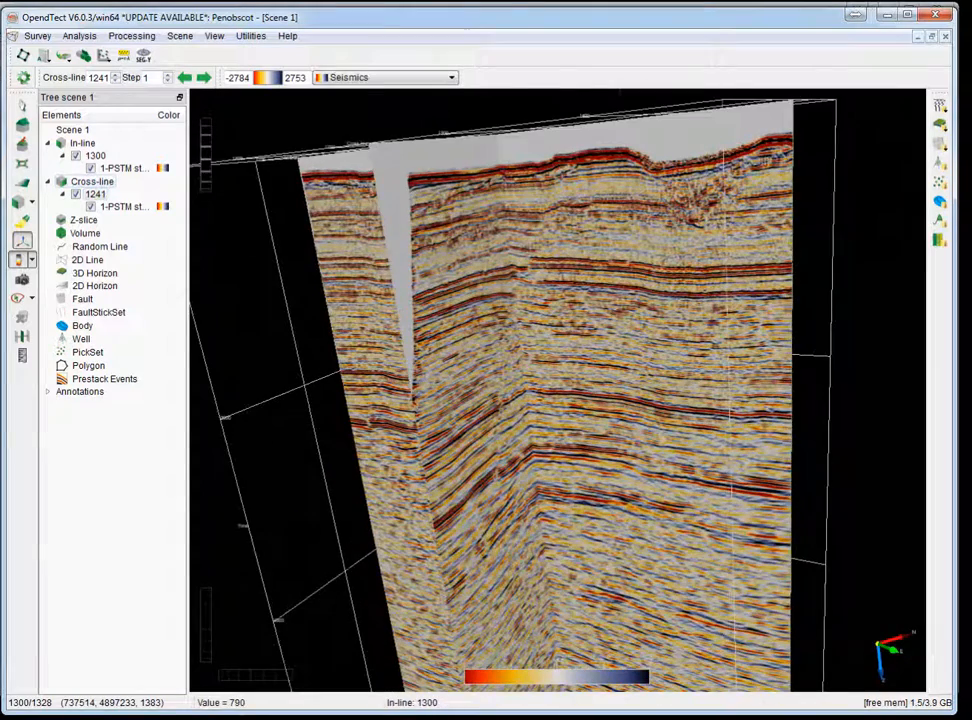
scroll(604, 438, down, 2)
middle_drag(402, 215, 436, 258)
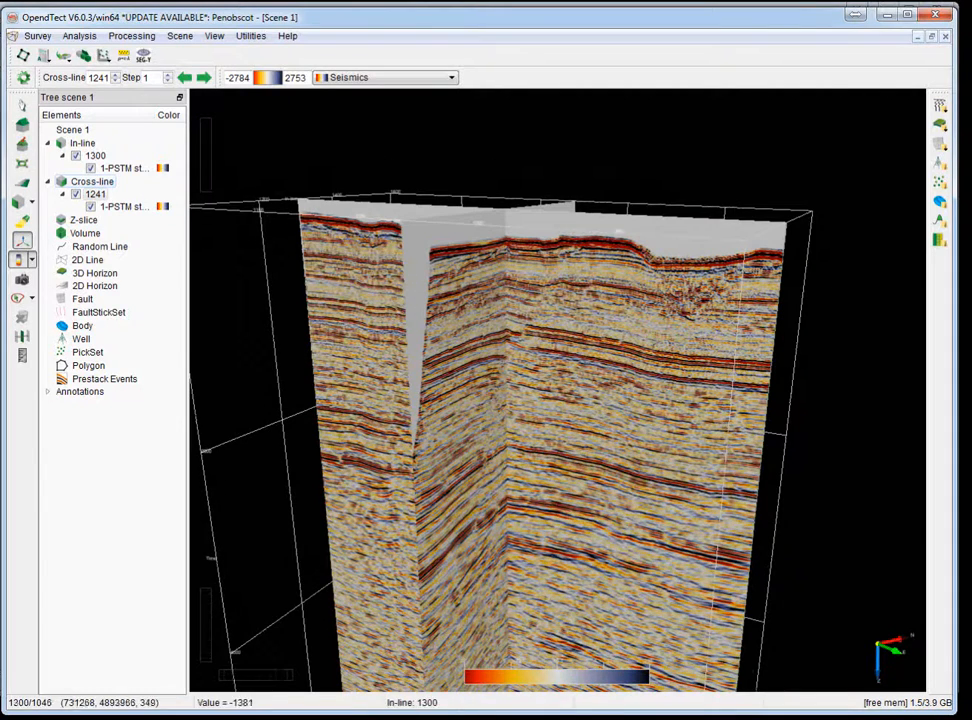
middle_drag(345, 250, 347, 270)
click(22, 105)
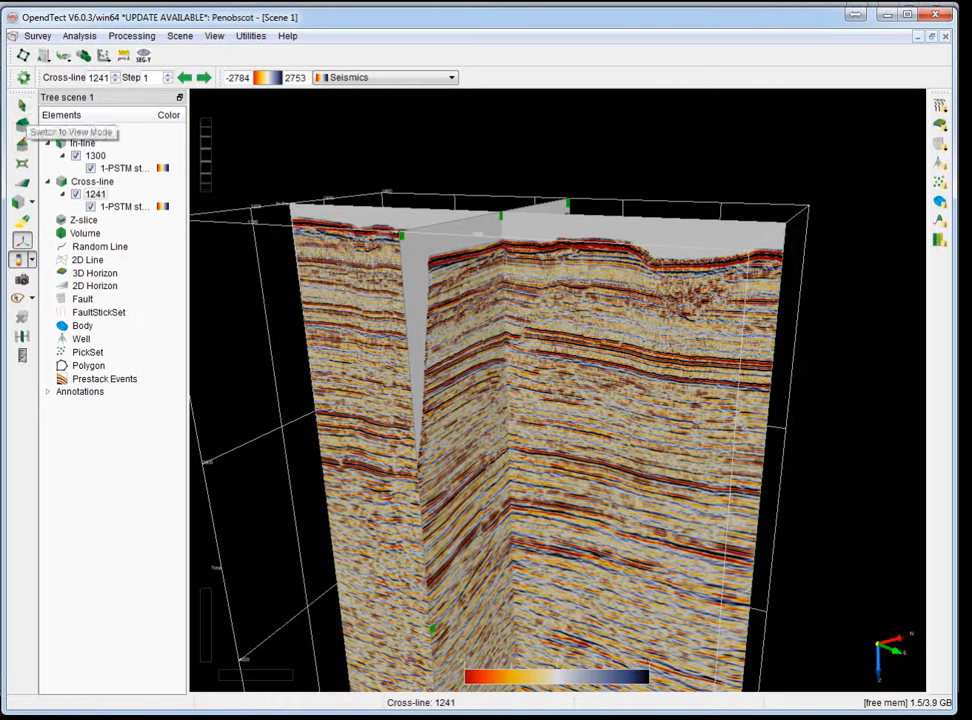
drag(411, 300, 326, 292)
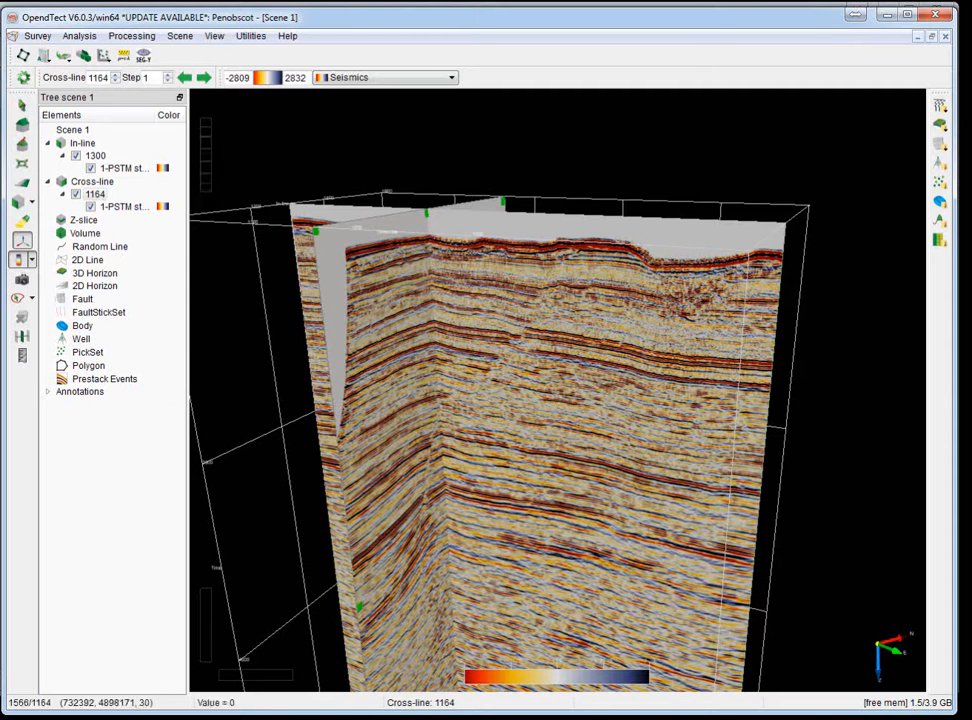
Select the existing in-line and move its plane to position 1388.
right_click(114, 149)
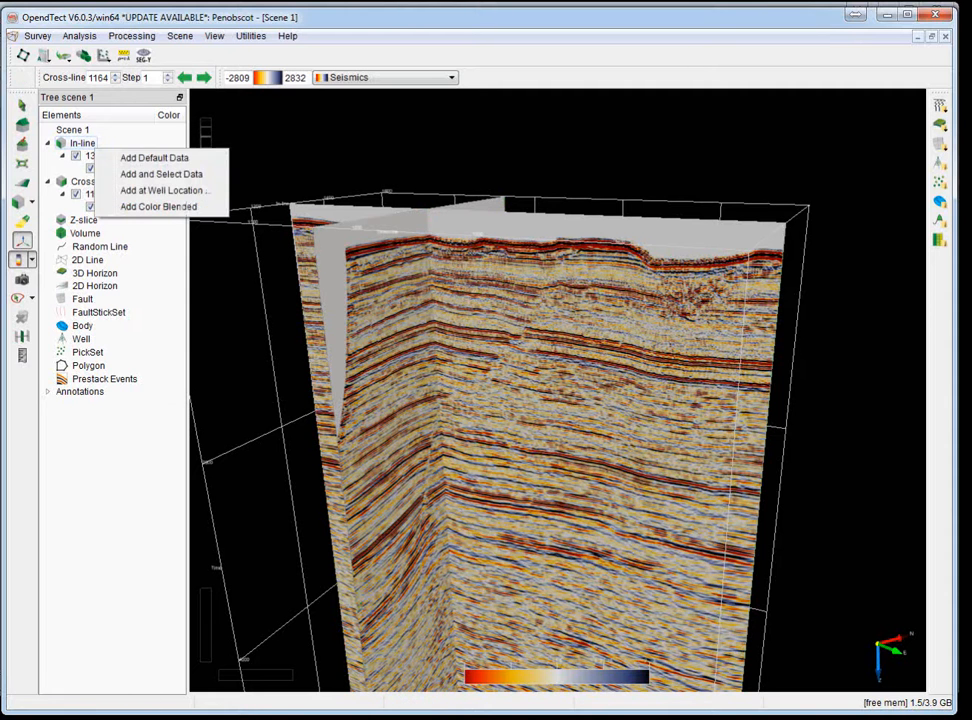
click(91, 156)
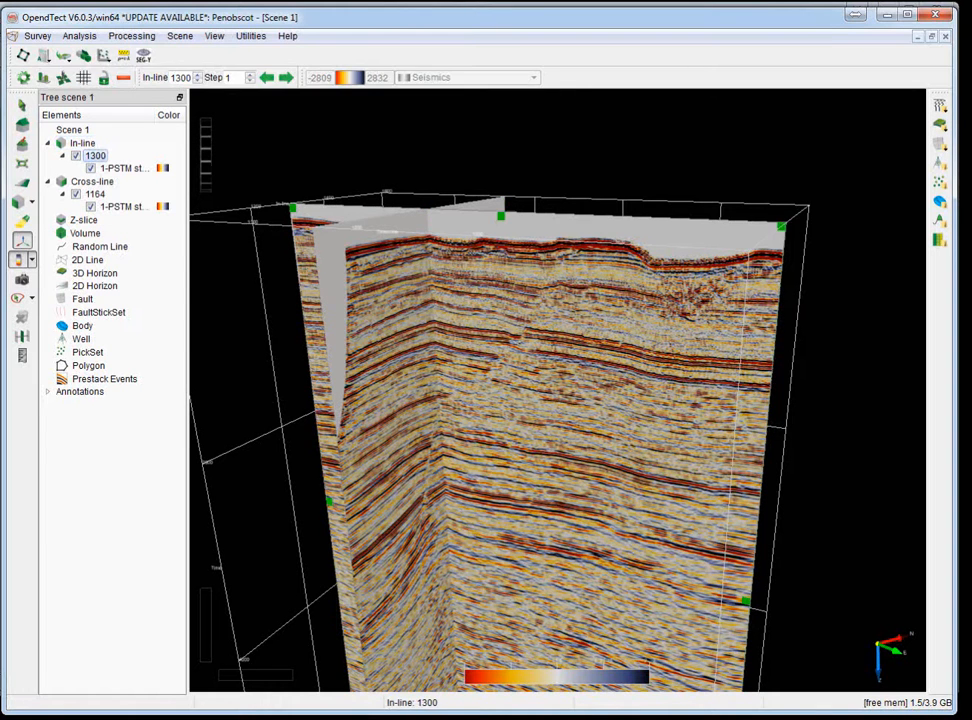
drag(519, 273, 540, 264)
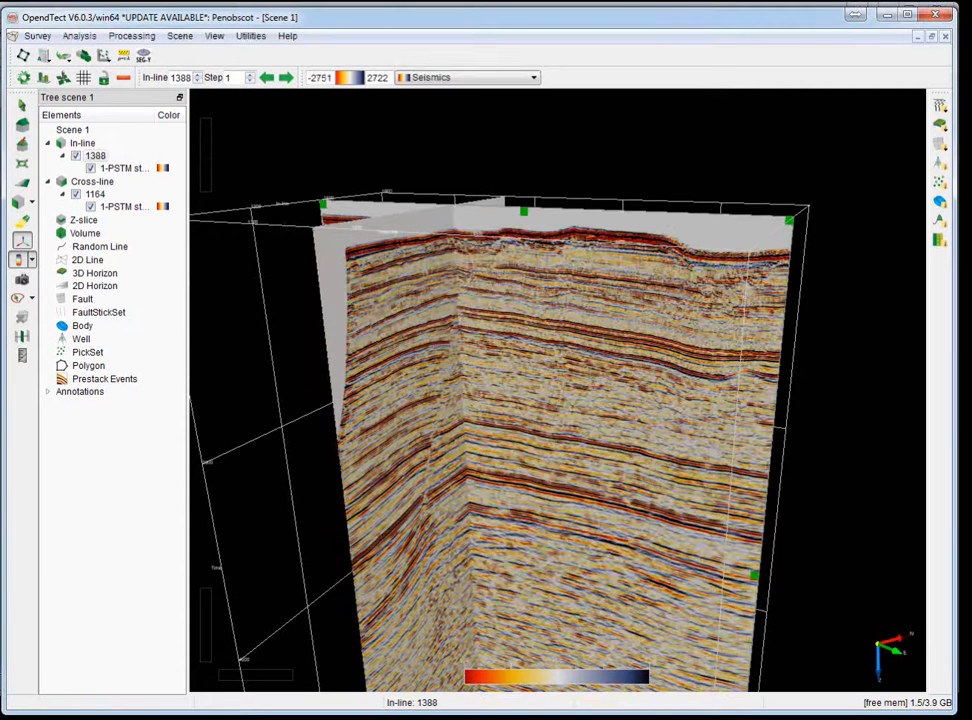
Measure the distance along the upper edge of the in-line and along the upper edge of the cross-line.
click(22, 105)
drag(480, 340, 660, 440)
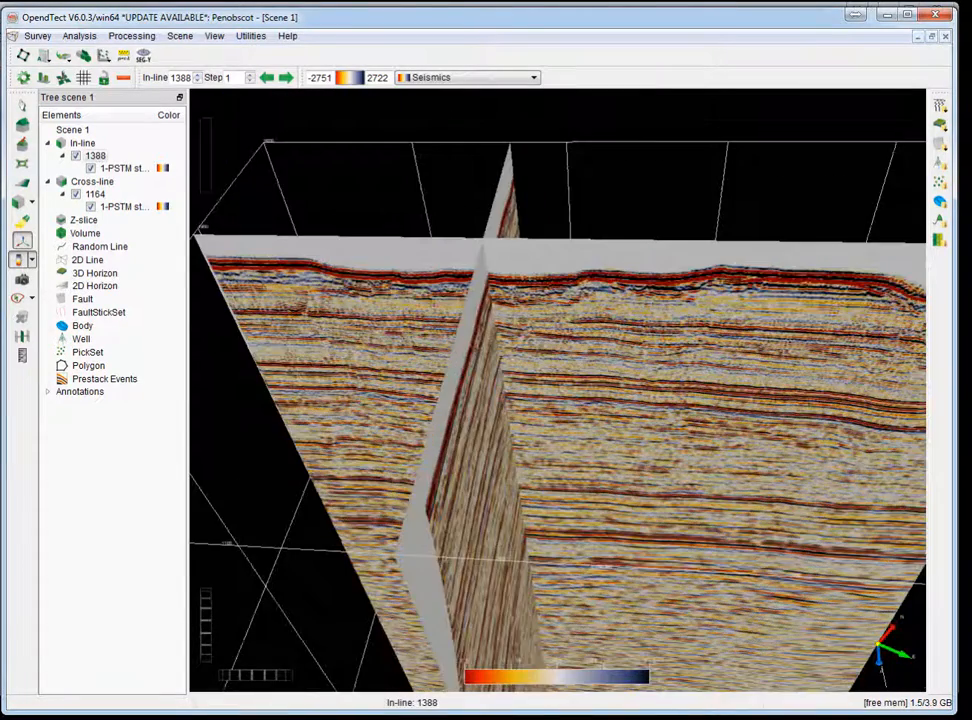
scroll(557, 390, down, 3)
drag(600, 430, 613, 427)
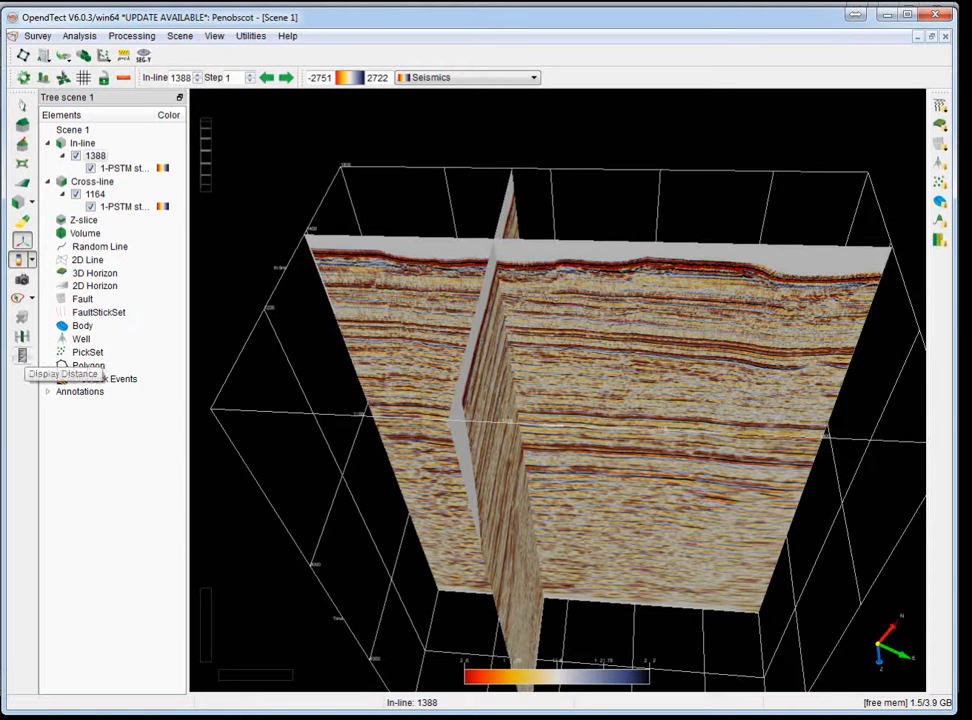
click(22, 356)
mouse_move(232, 249)
mouse_down()
mouse_move(153, 269)
mouse_move(115, 376)
mouse_up()
click(312, 240)
click(883, 253)
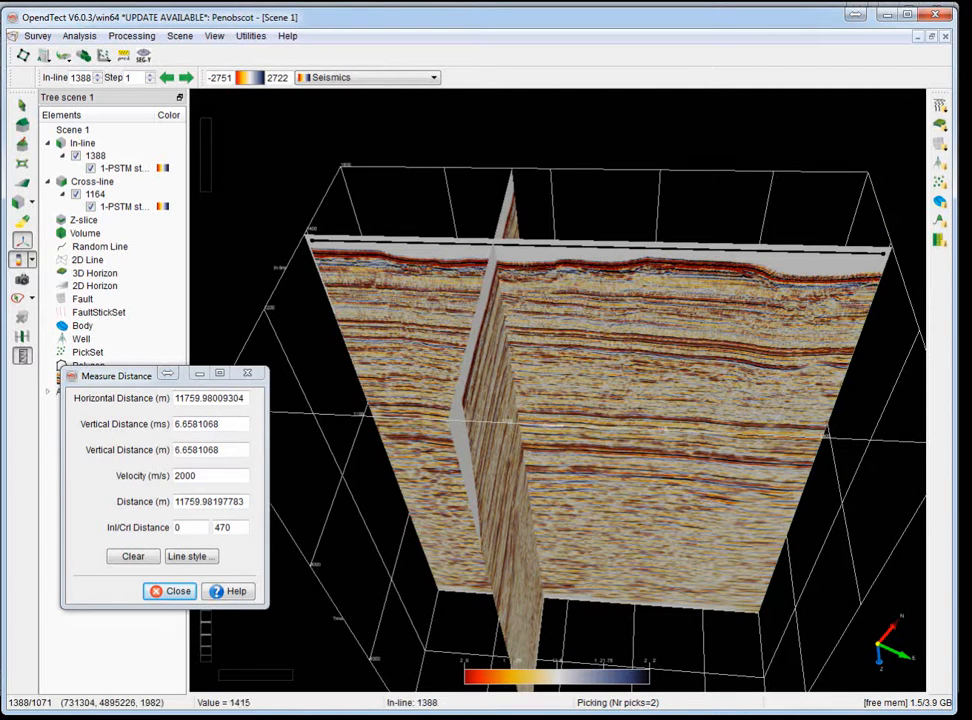
click(457, 403)
click(511, 188)
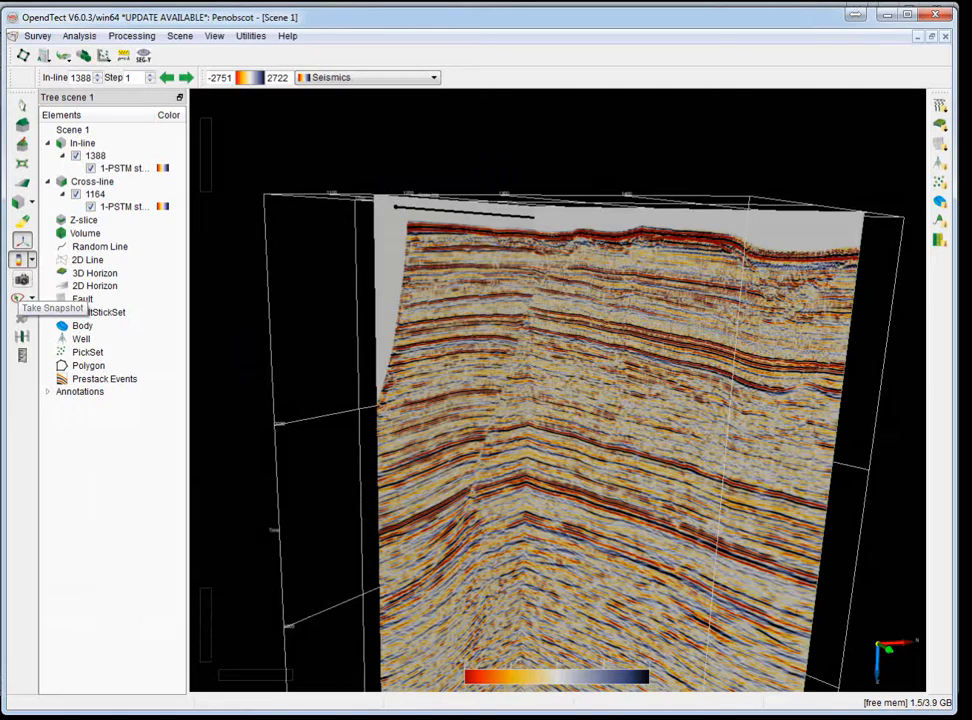
Frame the intersecting sections and start a snapshot with Scene as the captured area.
middle_drag(560, 340, 565, 440)
scroll(565, 440, down, 3)
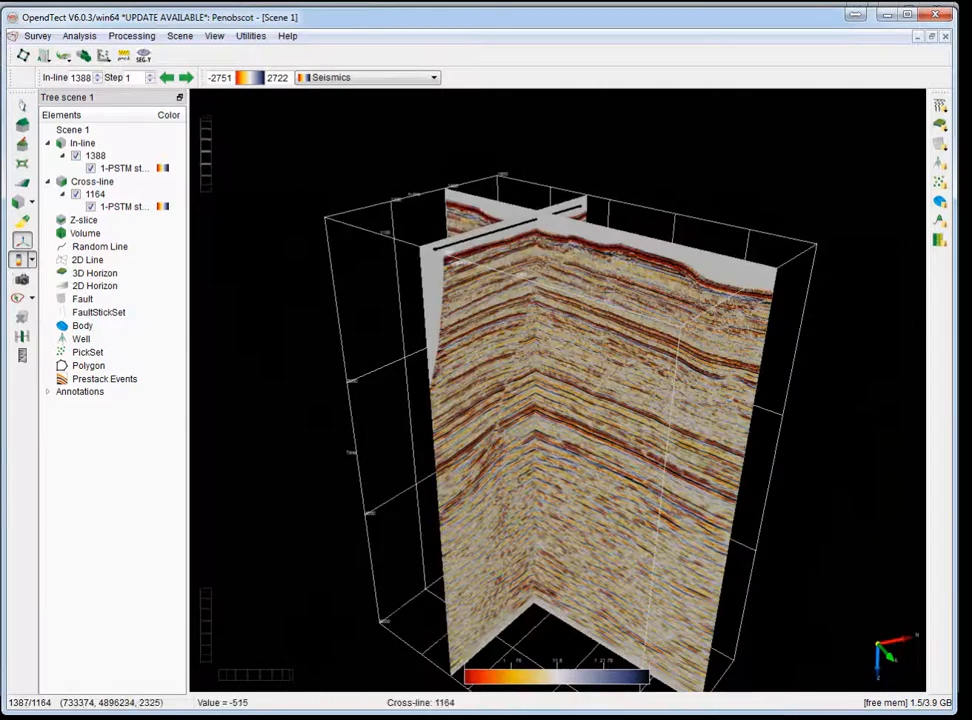
scroll(560, 390, up, 5)
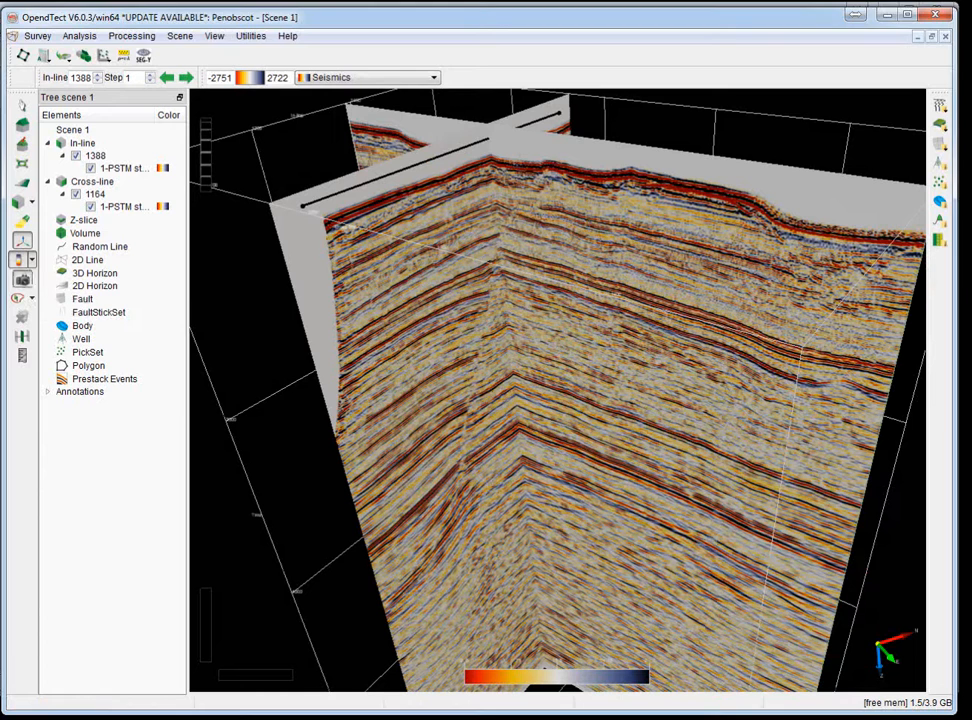
click(22, 280)
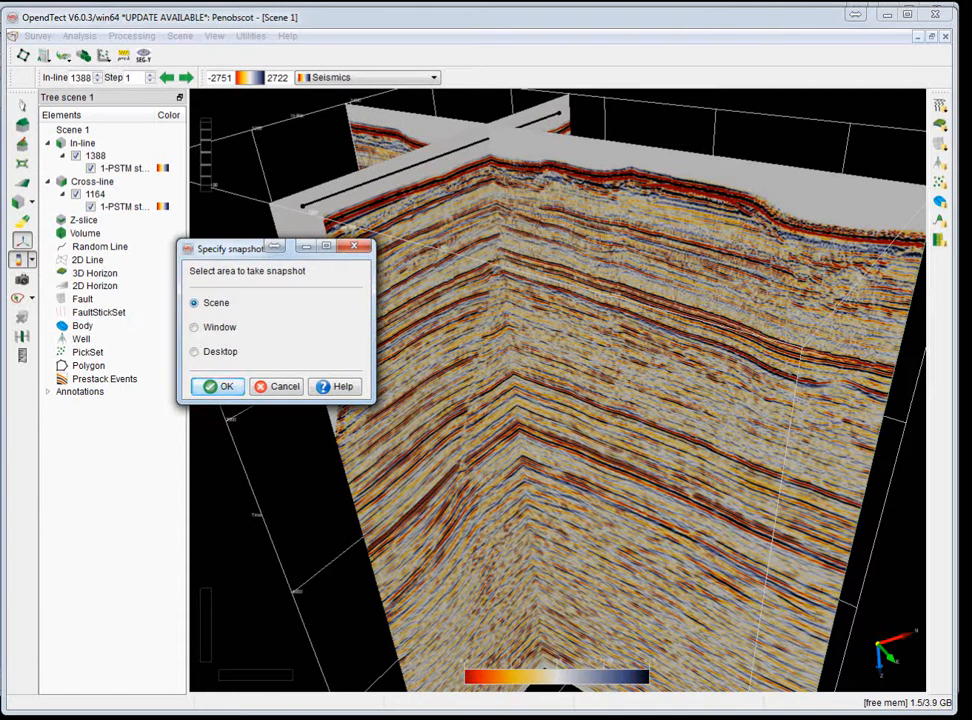
key(Return)
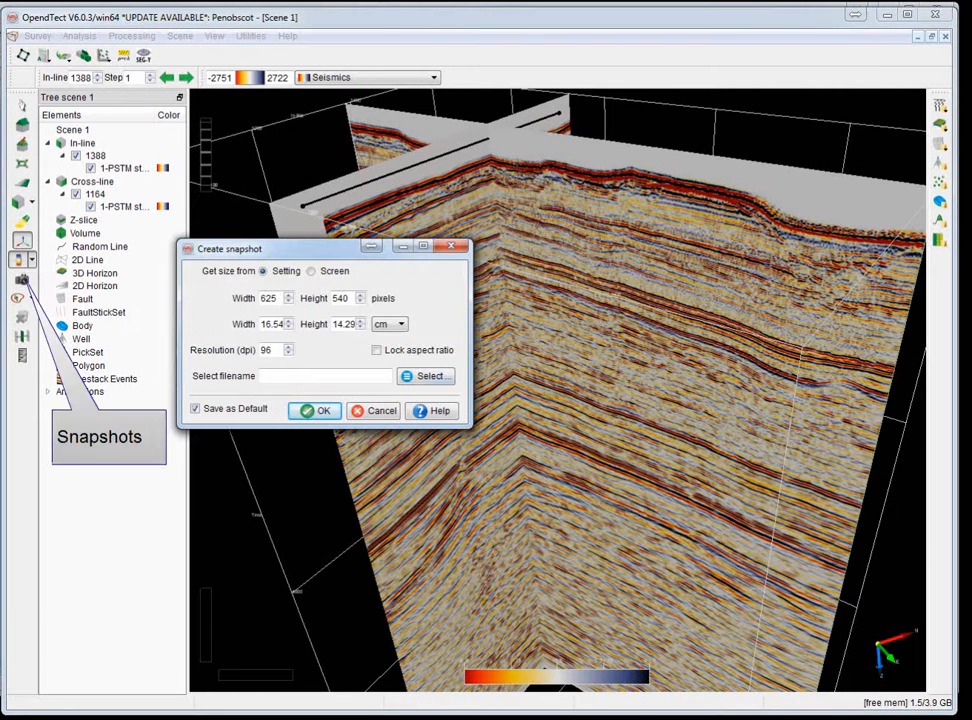
Set the snapshot's output to a PNG file named Escenavision1 in the Misc folder.
click(427, 376)
click(322, 476)
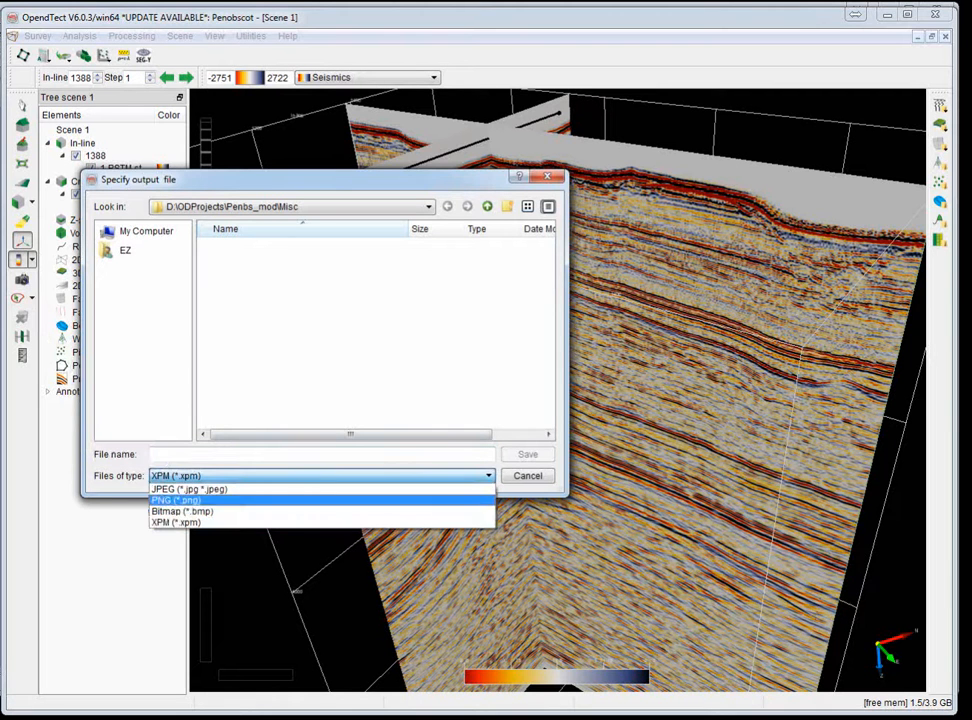
click(176, 500)
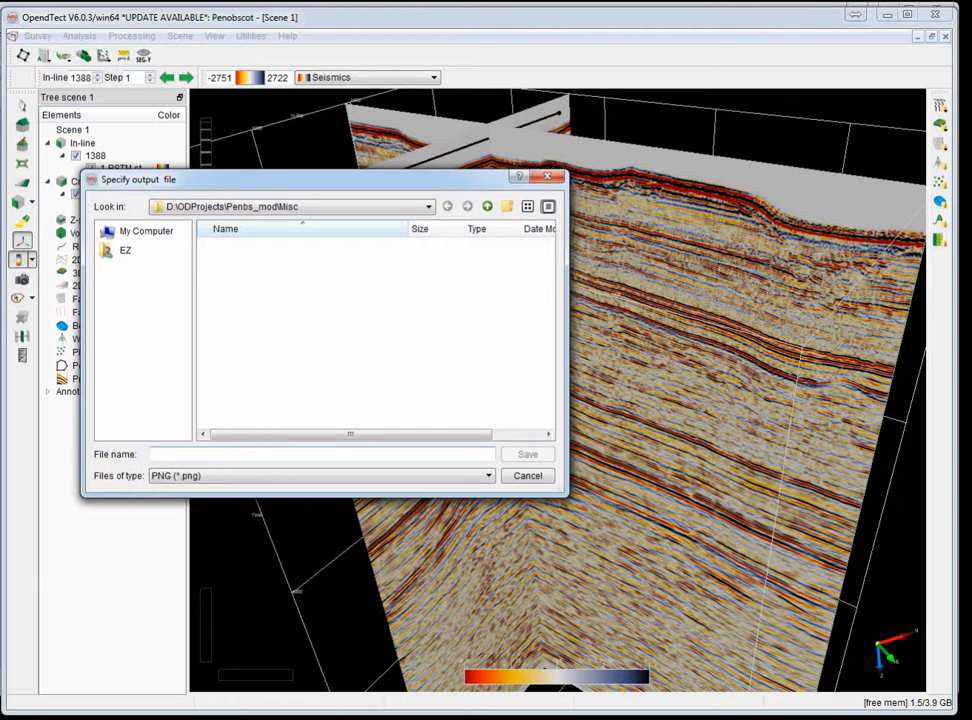
text(Escena)
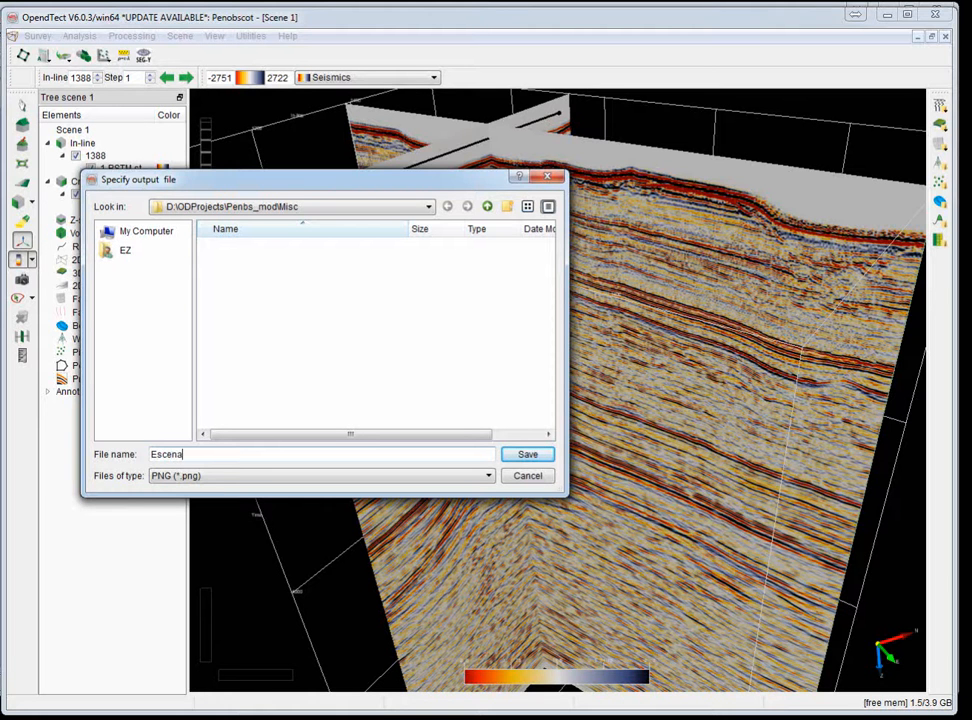
text(vision1)
key(Return)
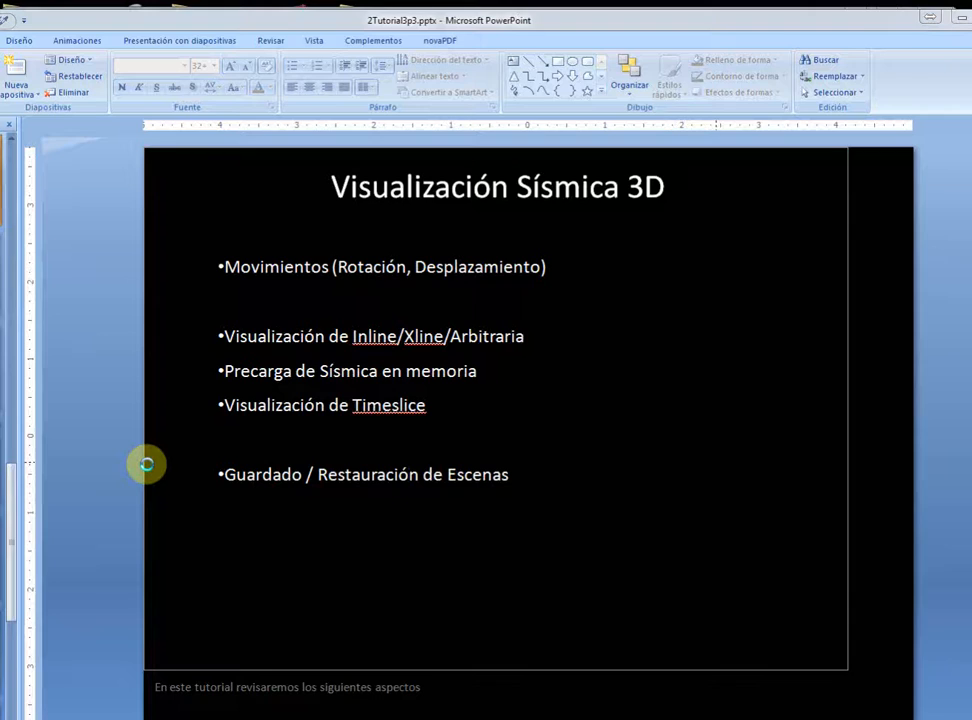
Step the in-line back in increments of 50 to position 1150, and move its plane by hand to position 1309.
click(266, 77)
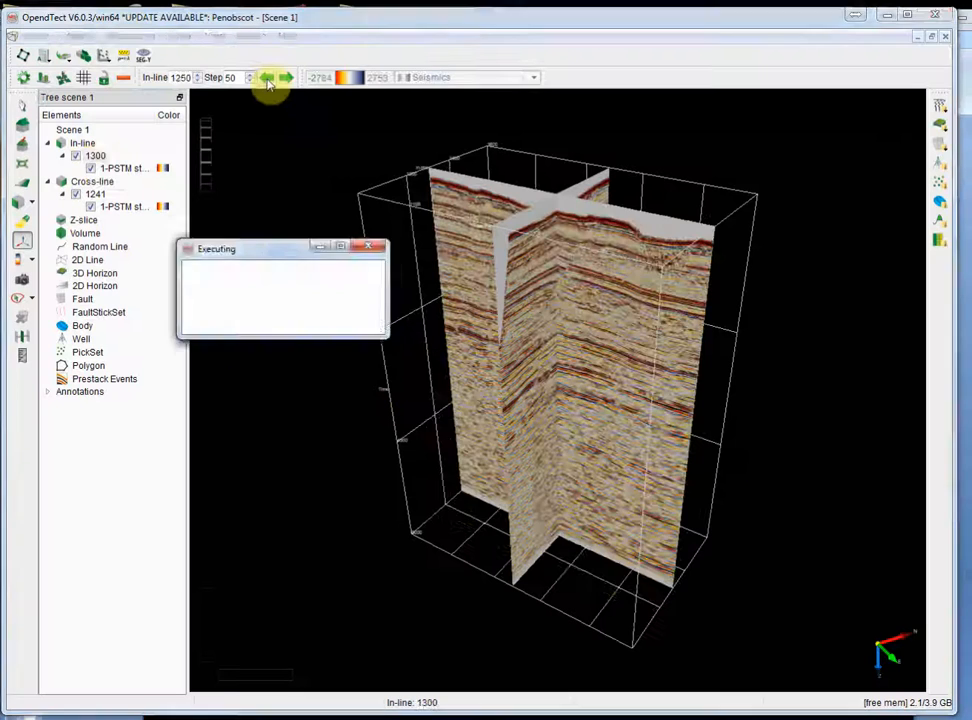
mouse_move(434, 239)
mouse_down()
mouse_move(462, 358)
mouse_move(427, 286)
mouse_move(419, 242)
mouse_up()
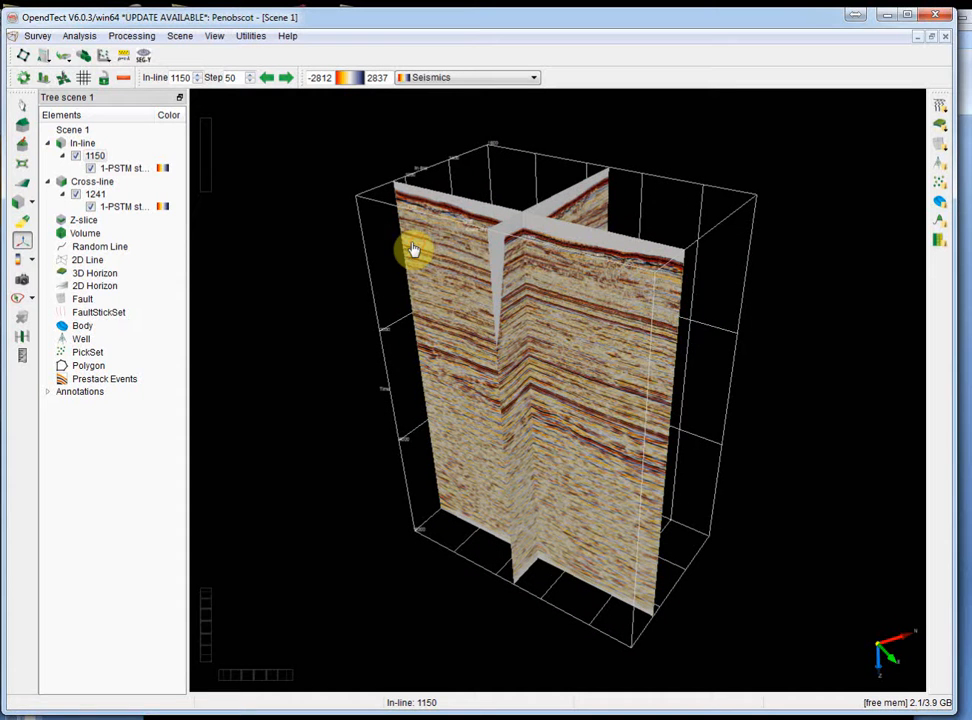
click(95, 156)
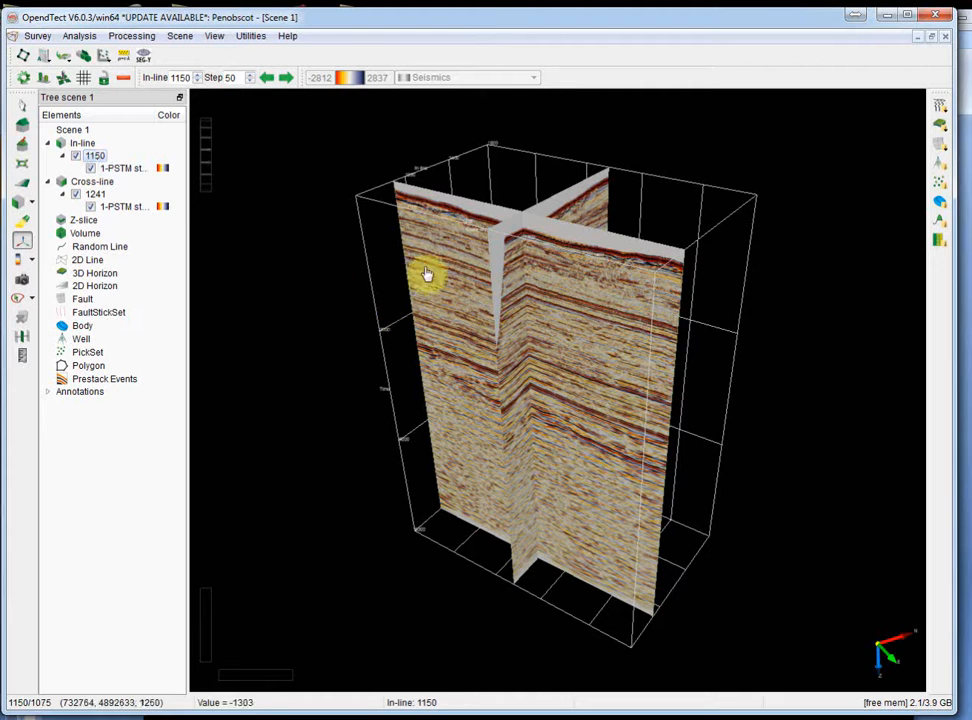
click(22, 109)
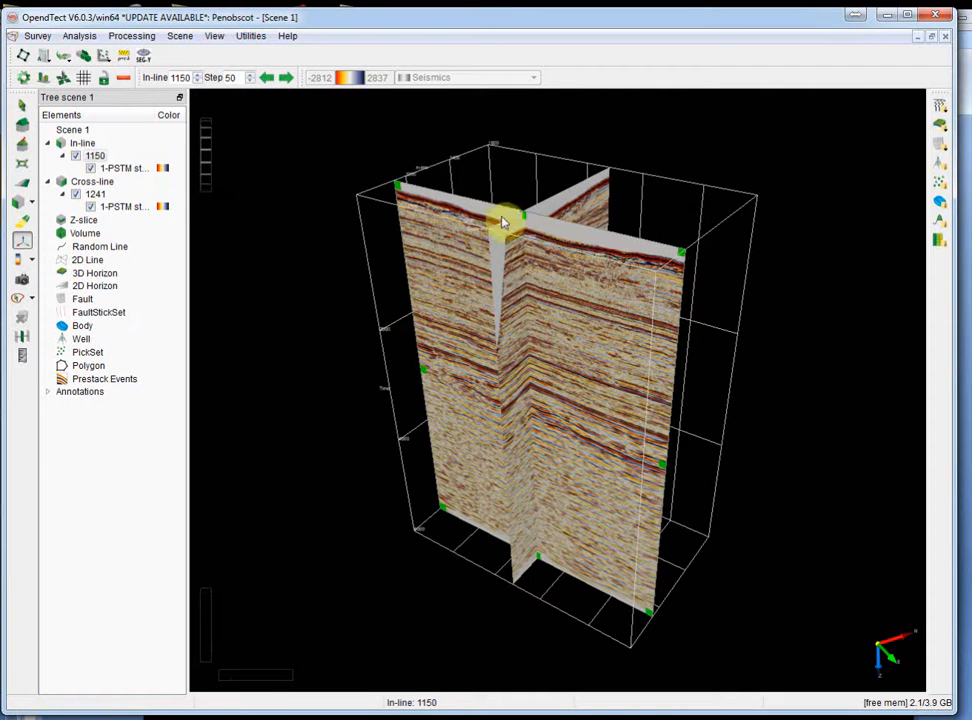
drag(459, 254, 496, 223)
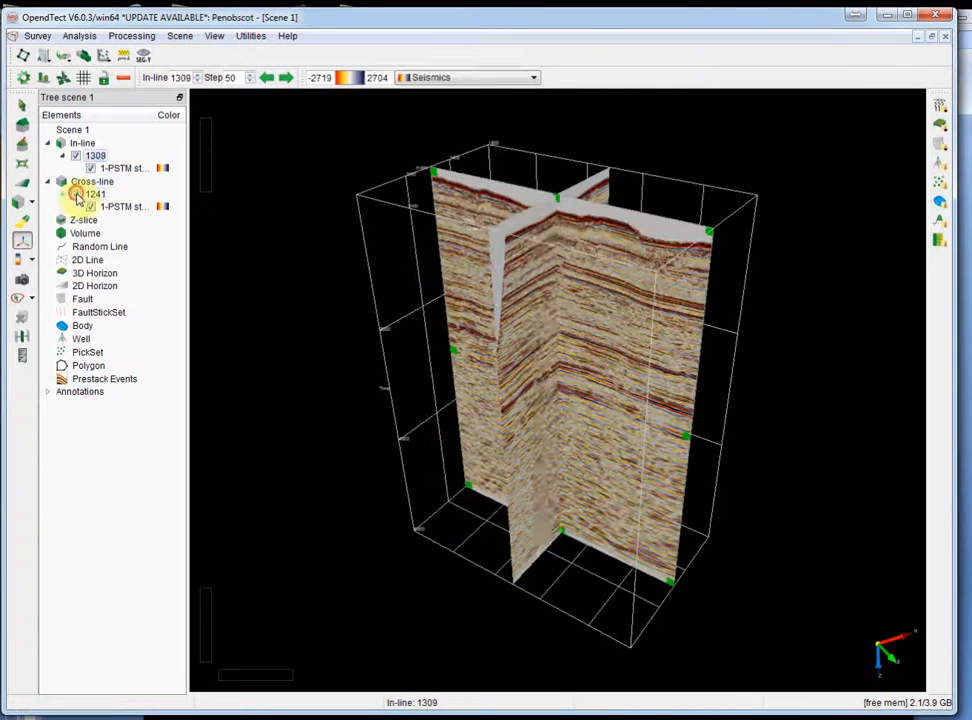
Hide the cross-line and step the in-line back in increments of 20 to position 1229.
click(76, 194)
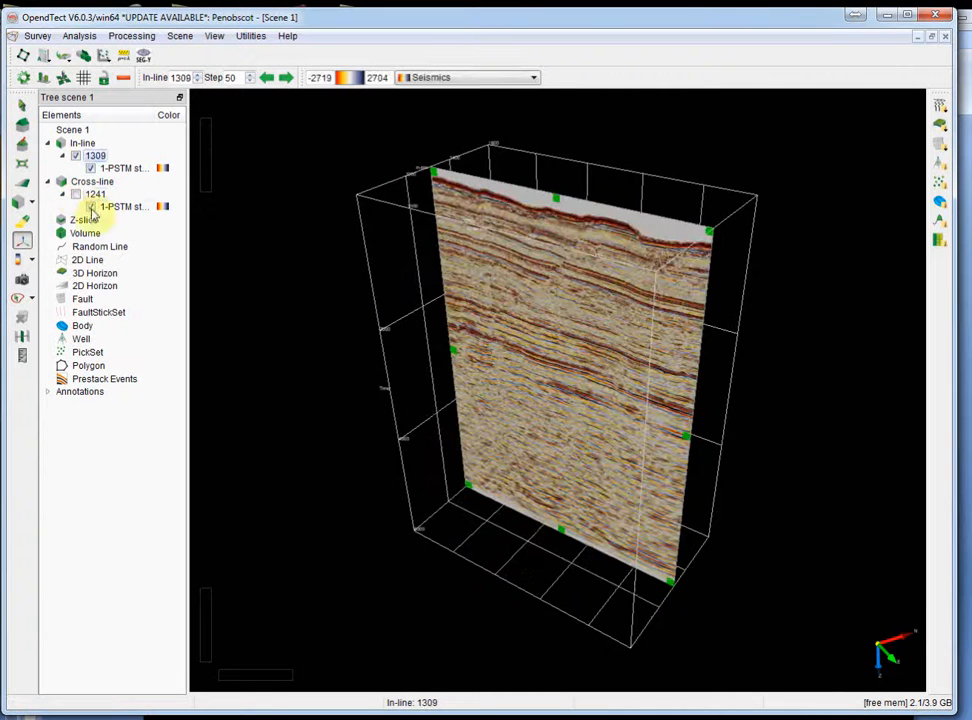
click(96, 155)
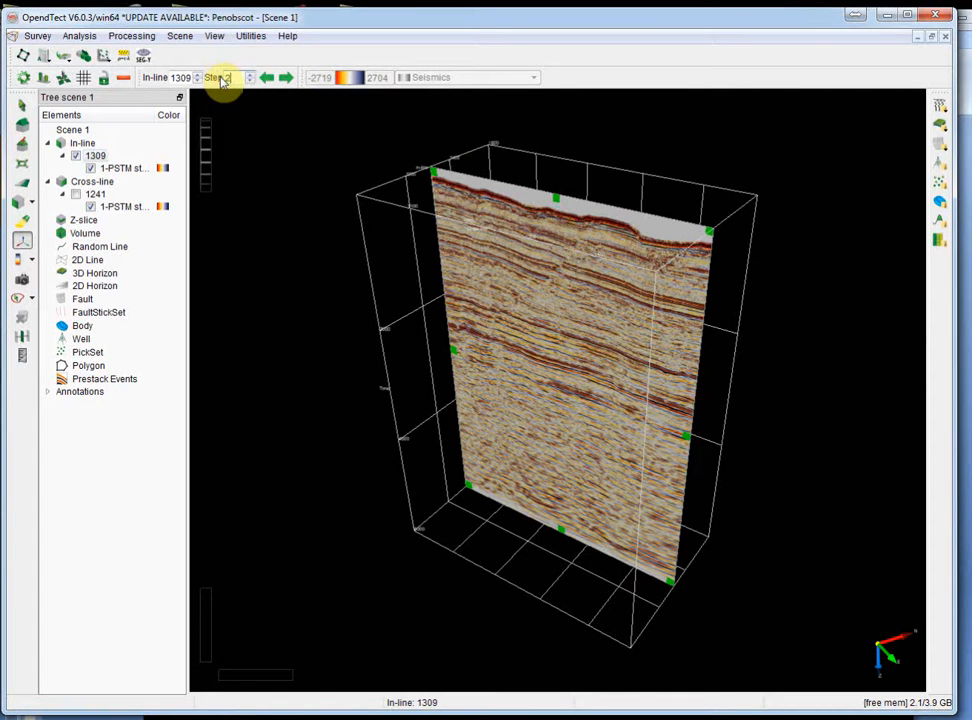
click(270, 79)
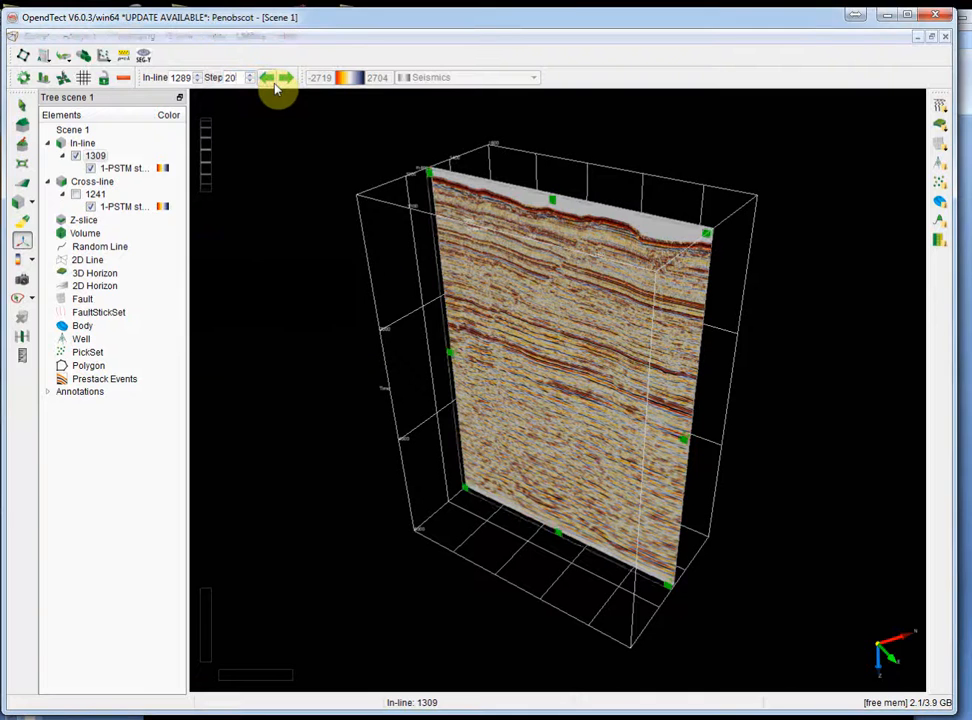
click(273, 82)
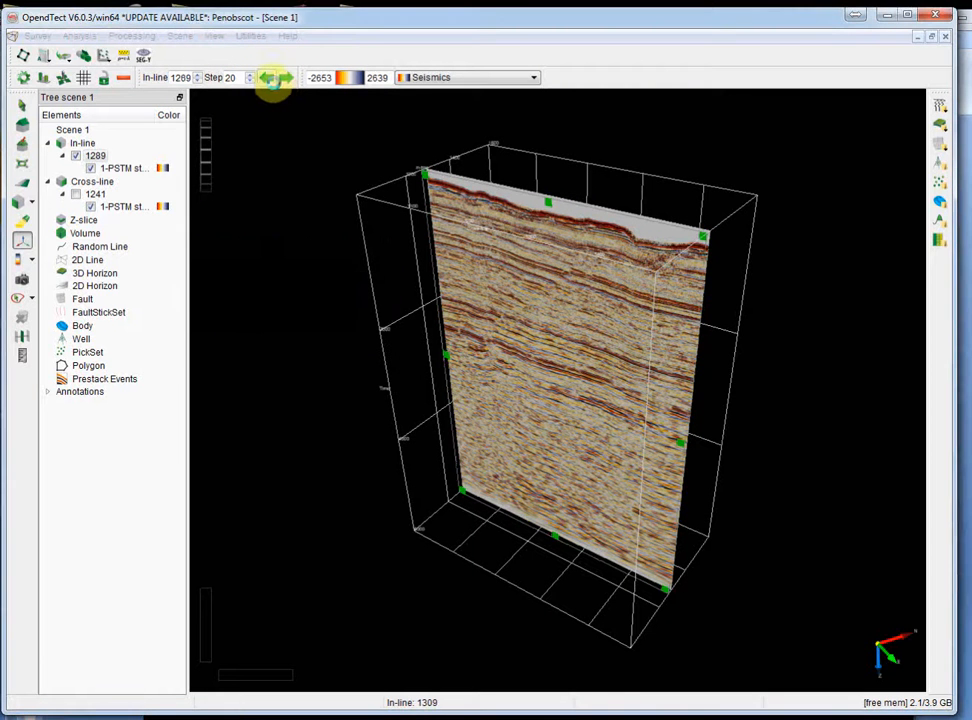
click(274, 84)
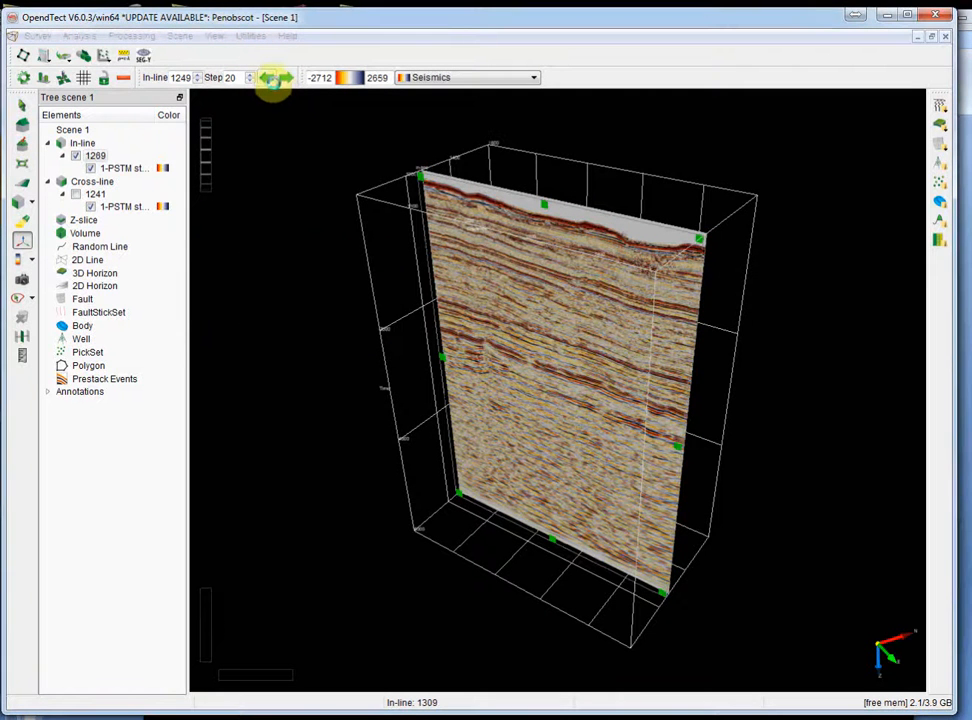
click(276, 86)
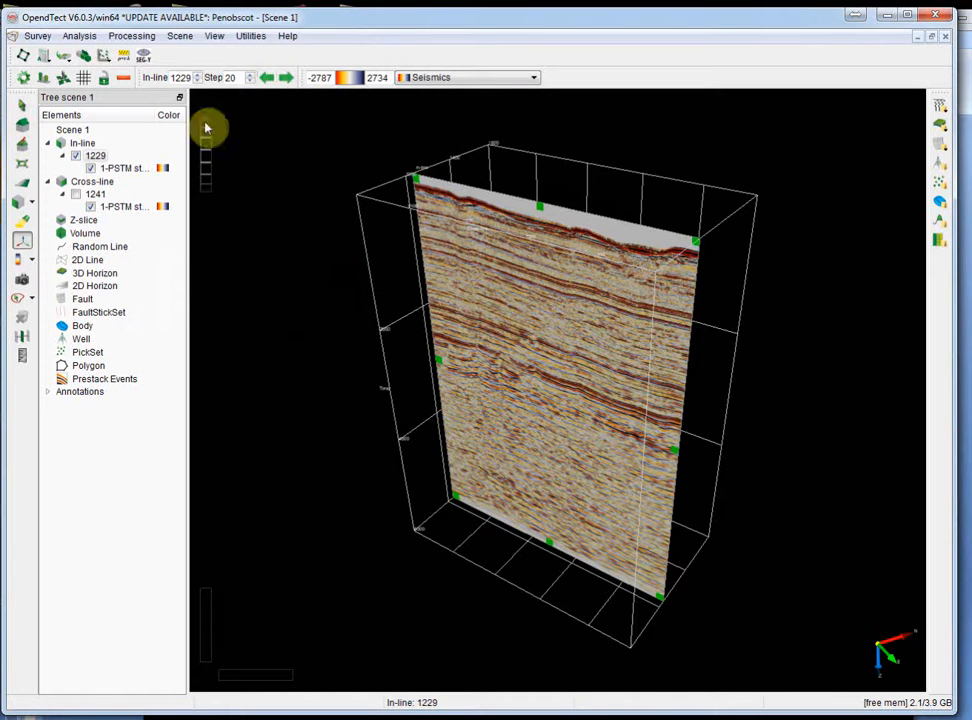
Display only the cross-line and step it back in increments of 50 to position 1141.
click(77, 156)
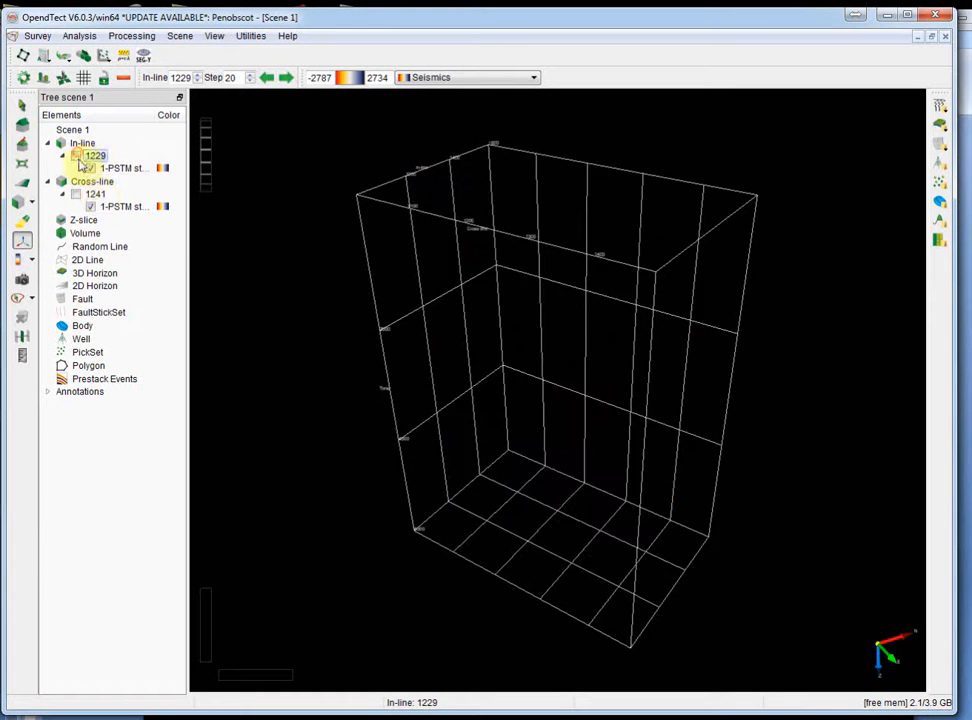
click(95, 193)
double_click(245, 78)
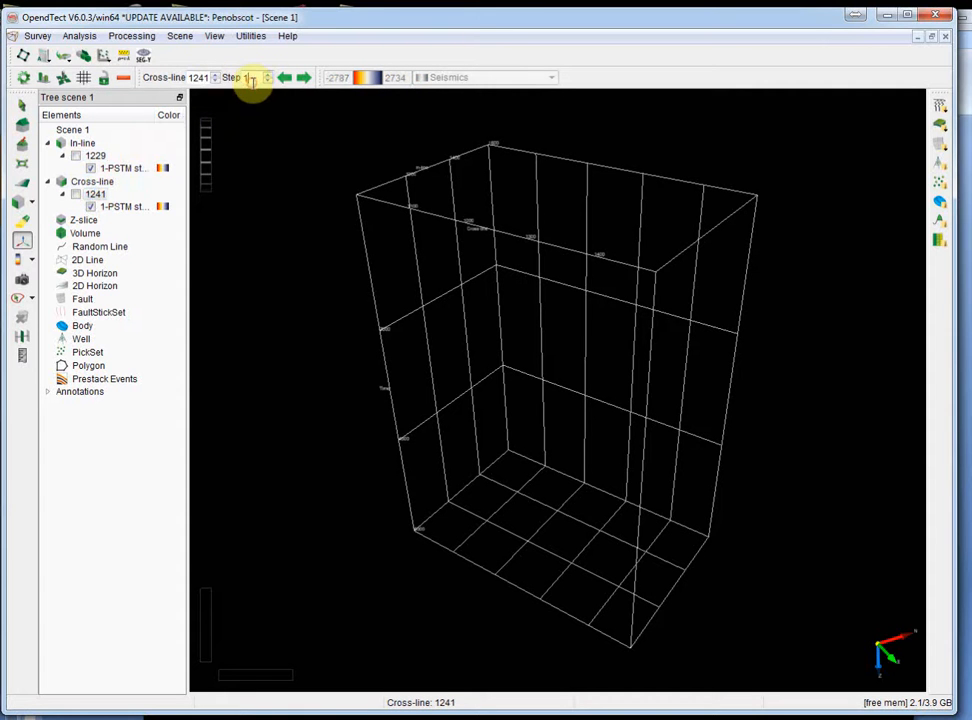
text(50)
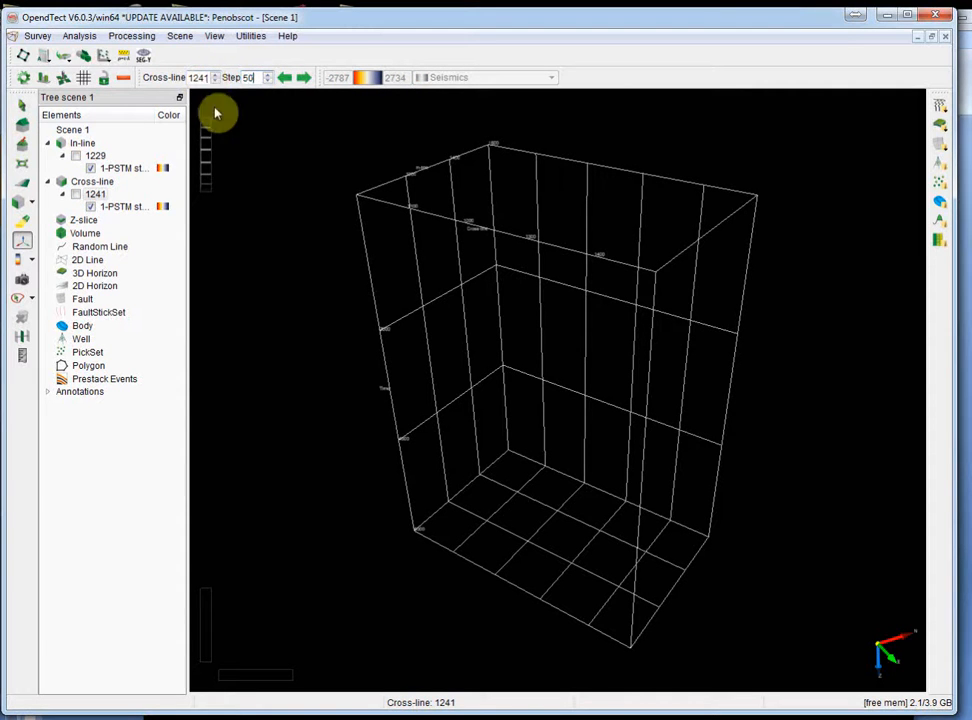
click(77, 194)
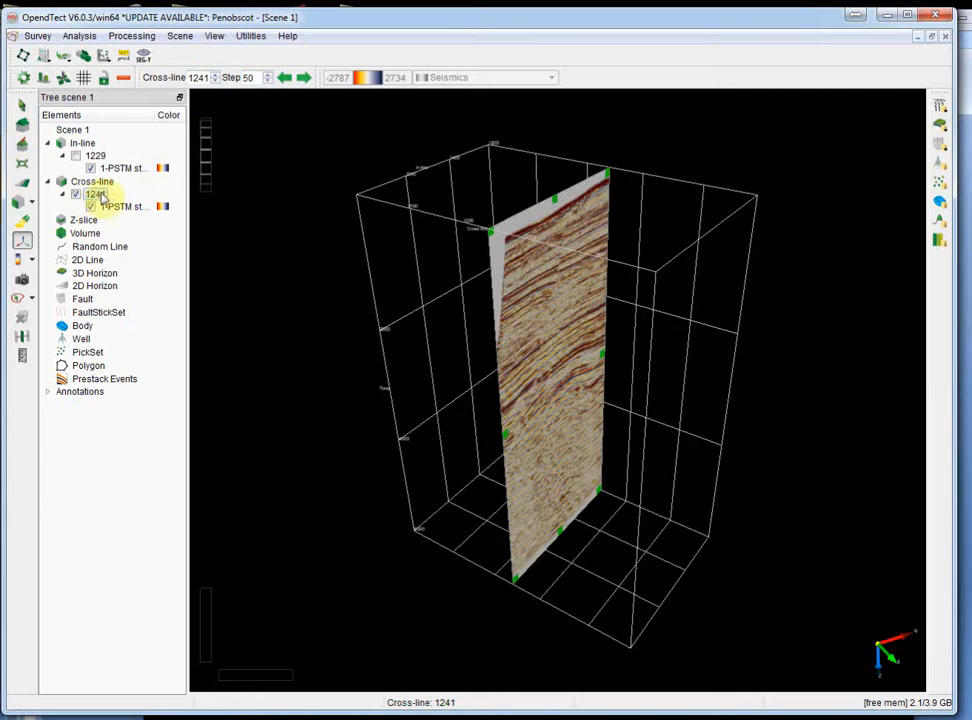
click(284, 78)
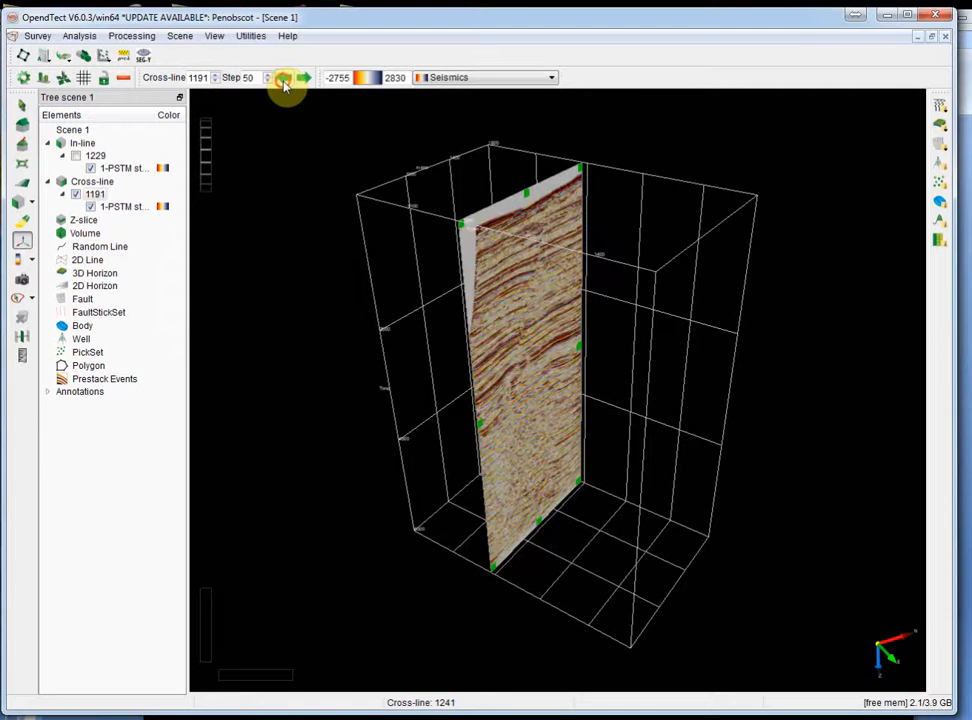
click(284, 78)
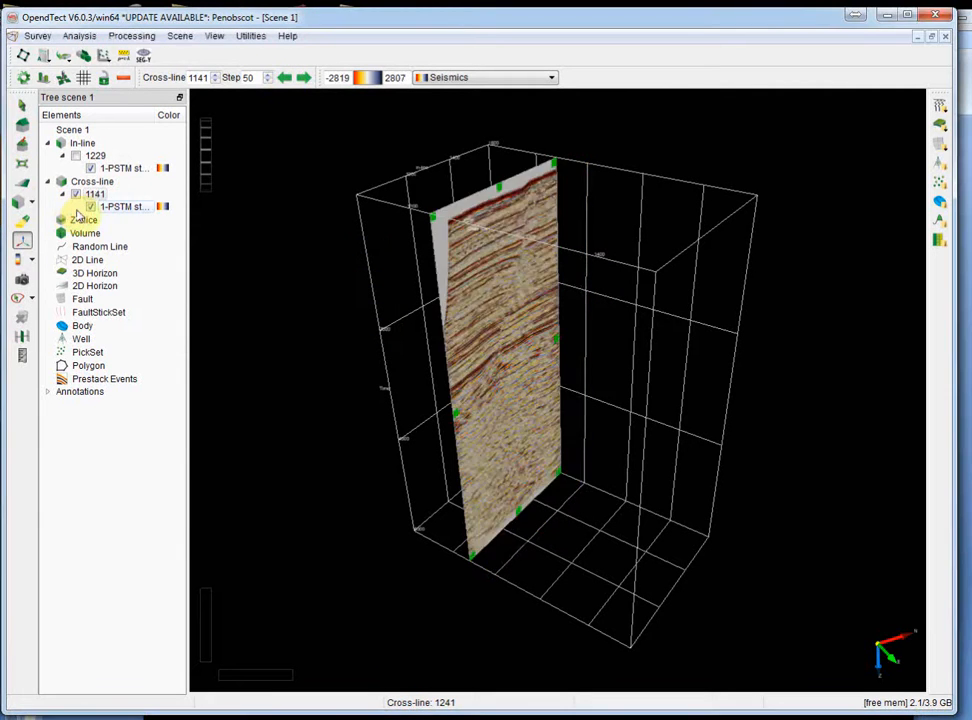
Replace the existing in-line and cross-line in the tree with new default-data sections at in-line 1300 and cross-line 1241.
click(22, 108)
drag(566, 381, 431, 206)
mouse_move(480, 371)
mouse_down()
mouse_move(531, 397)
mouse_move(487, 382)
mouse_up()
click(250, 36)
mouse_move(219, 35)
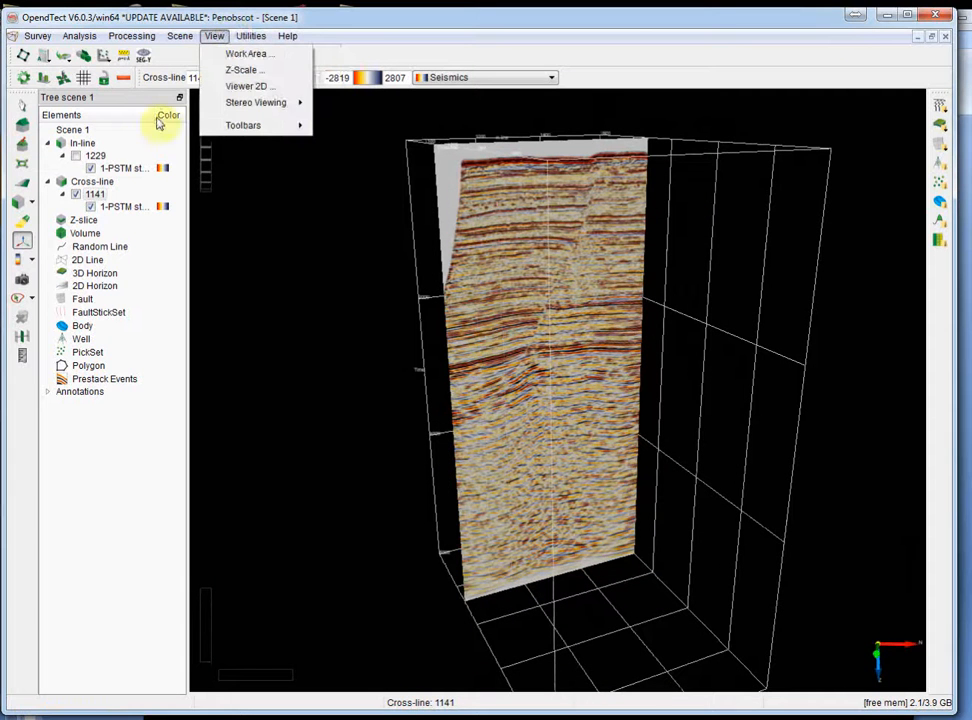
right_click(97, 157)
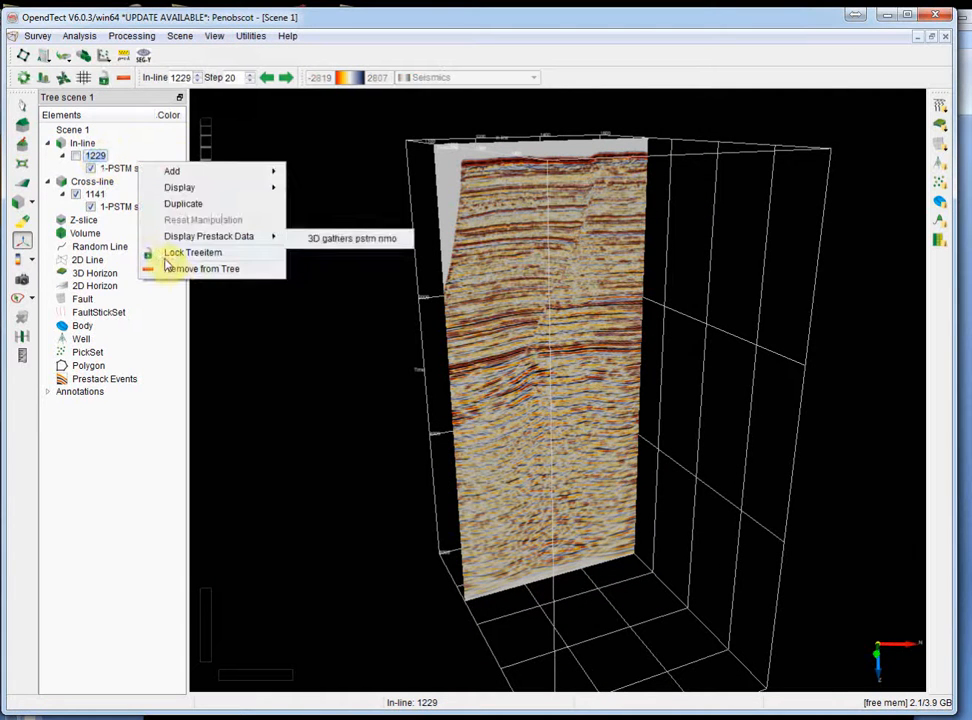
click(155, 256)
right_click(98, 170)
click(128, 196)
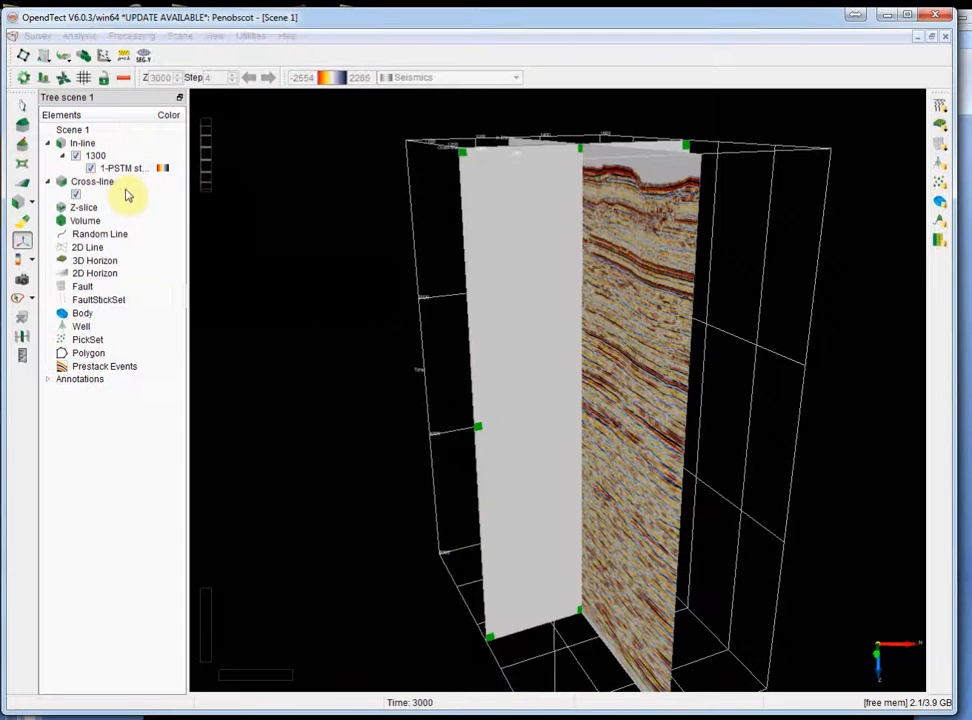
Hide the in-line and examine the reflectors on the cross-line face-on, from close up and from farther away.
click(76, 156)
drag(627, 440, 458, 263)
scroll(586, 397, up, 5)
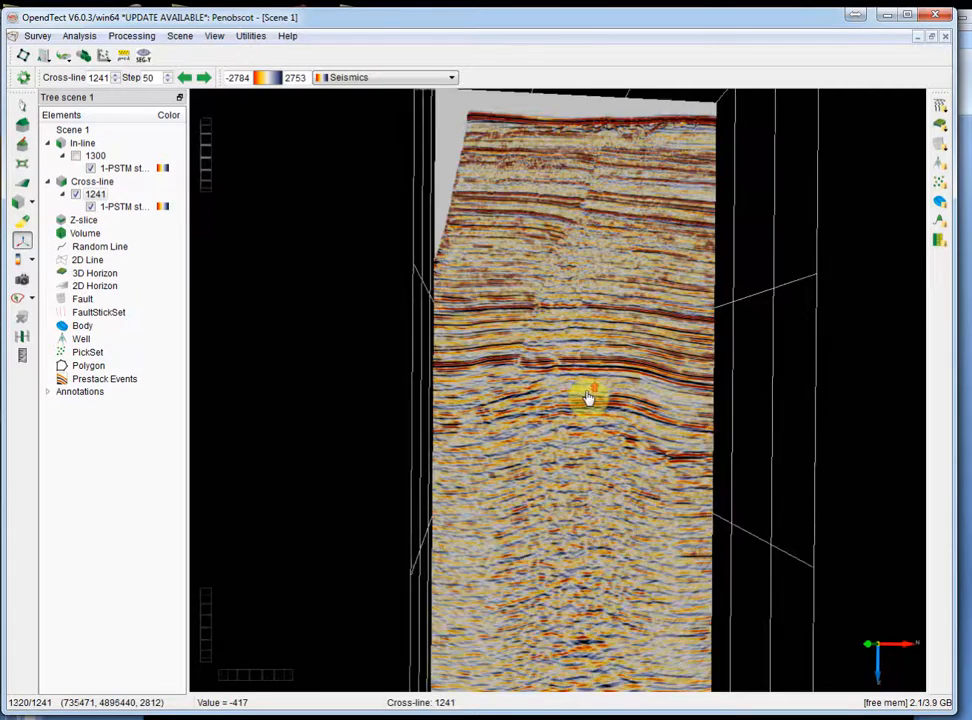
scroll(589, 398, up, 2)
drag(588, 278, 550, 341)
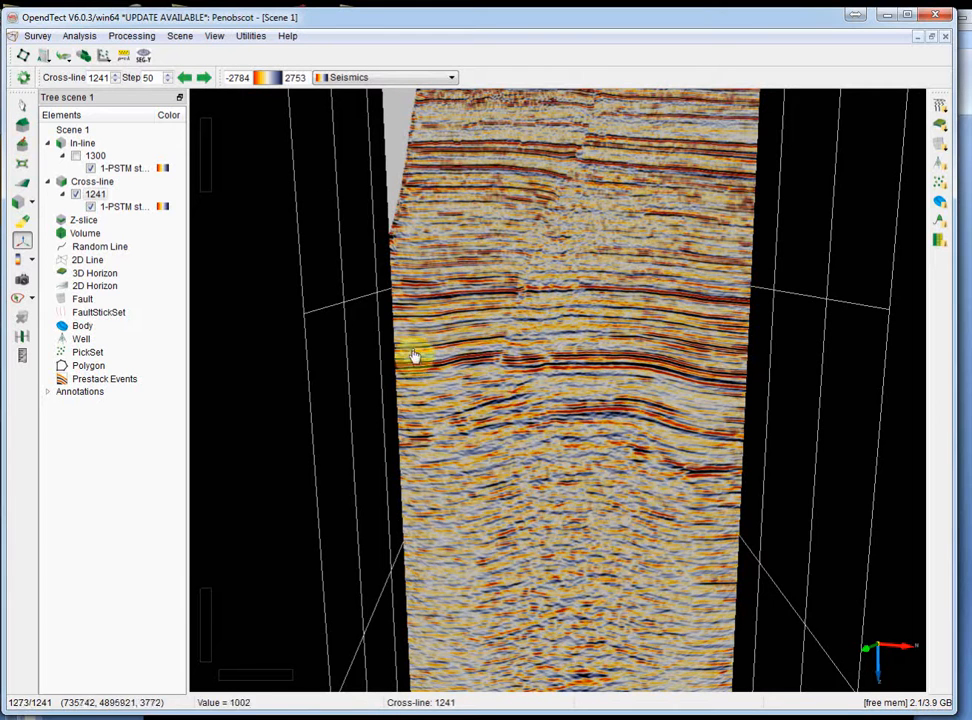
drag(453, 284, 510, 330)
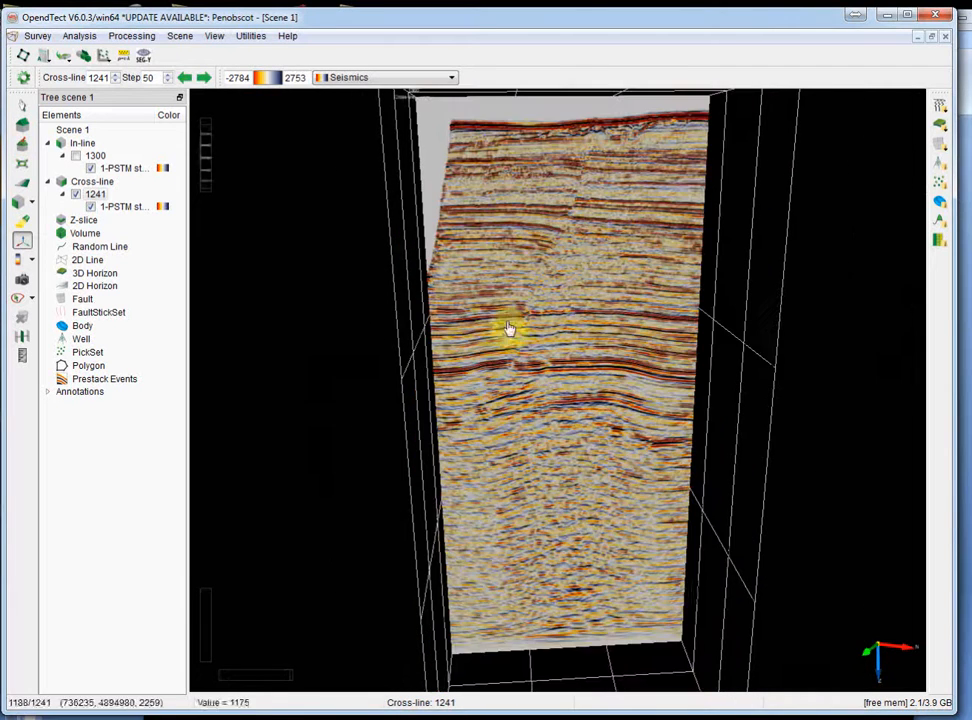
Remove the cross-line and the in-line from the scene's tree.
click(214, 36)
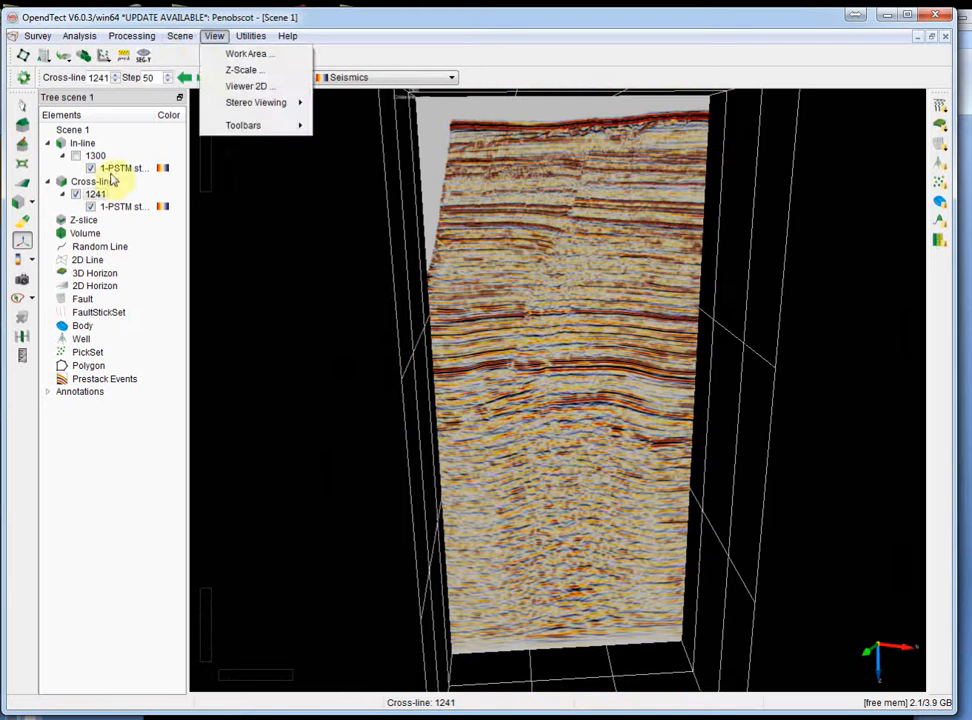
right_click(104, 197)
click(150, 297)
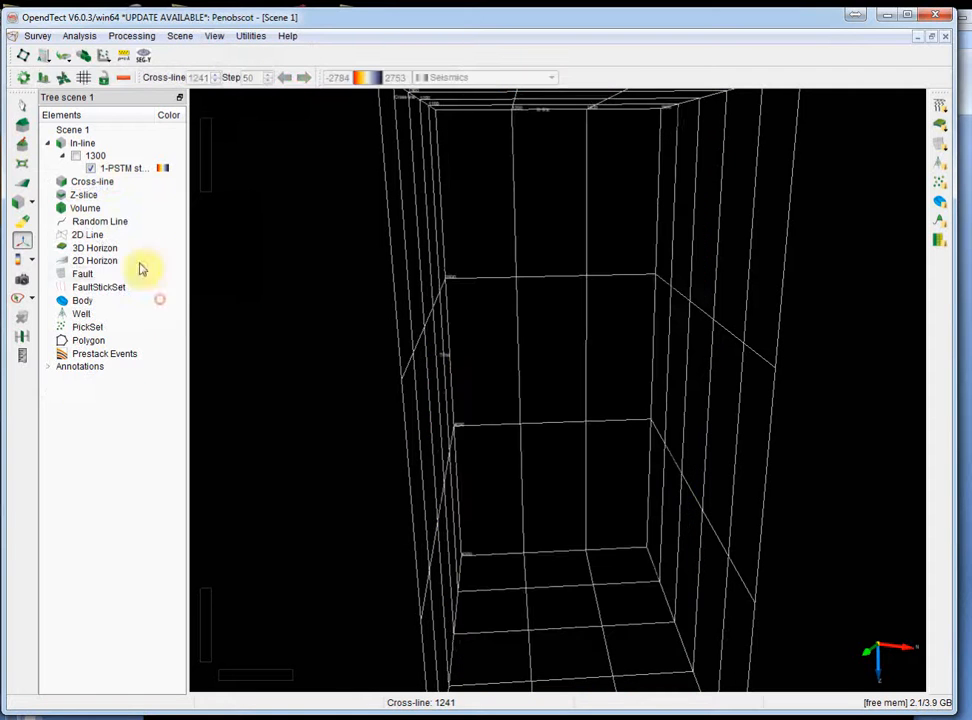
click(93, 157)
right_click(132, 170)
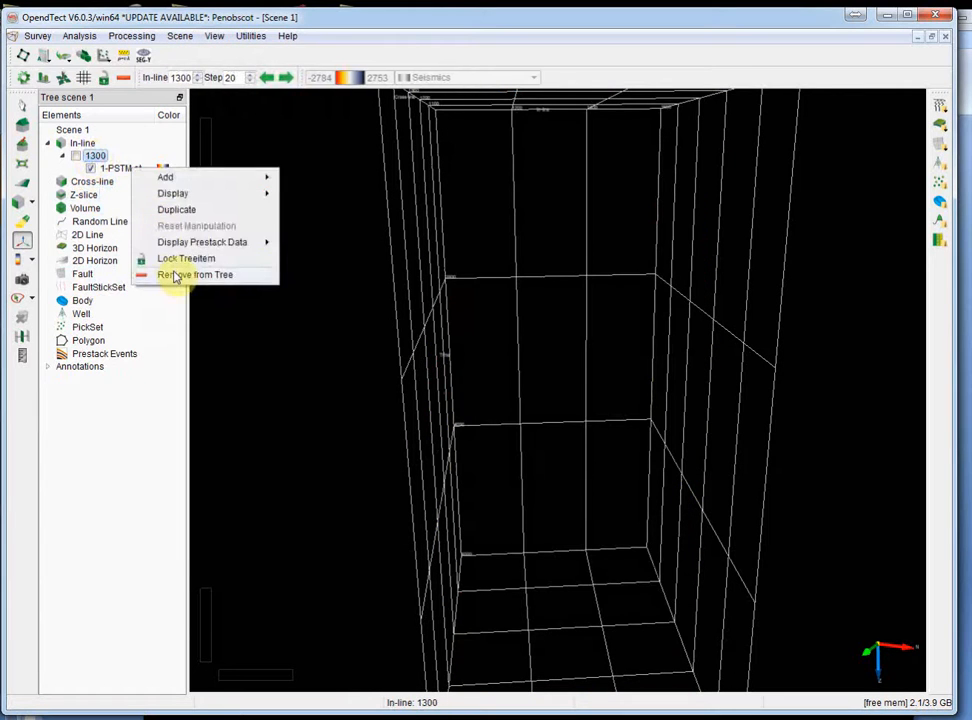
click(172, 274)
Limit the work area's time range to 0–3500 ms.
click(243, 40)
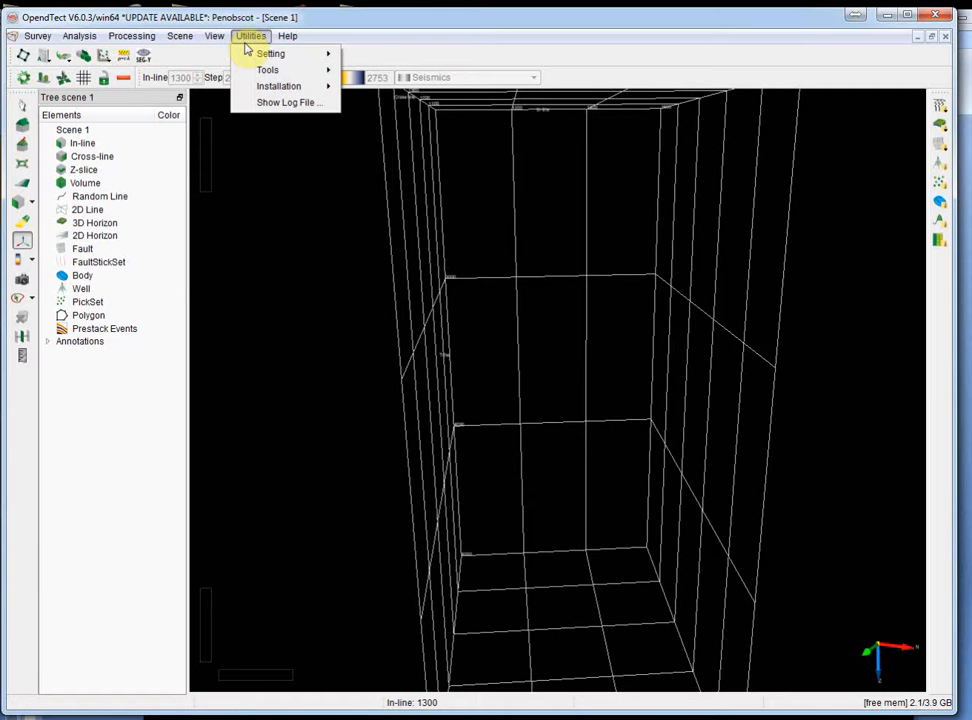
mouse_move(218, 38)
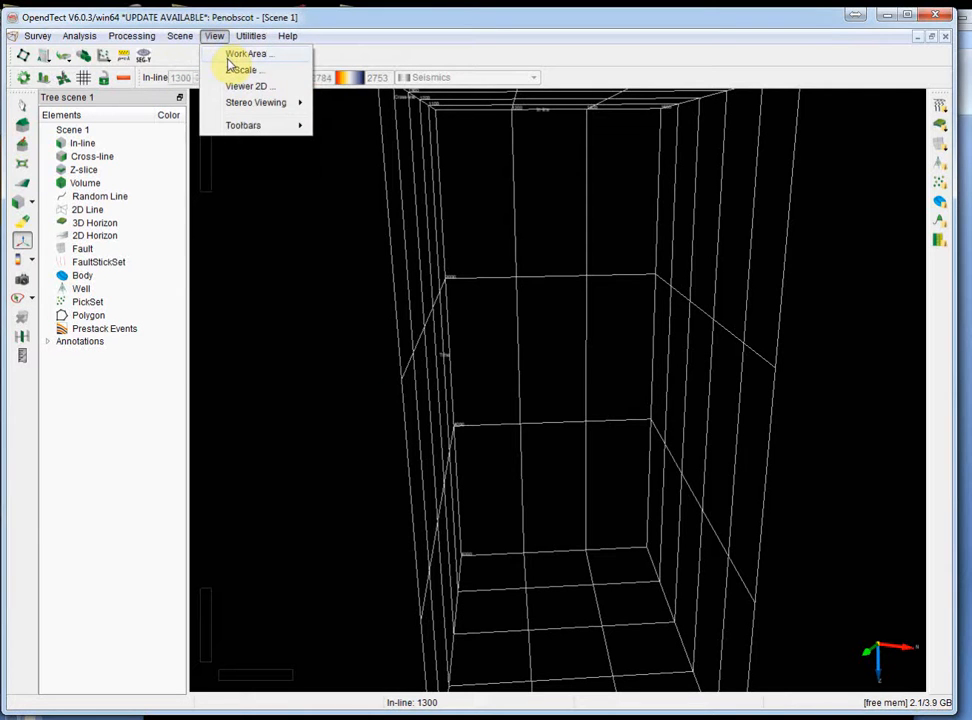
click(245, 54)
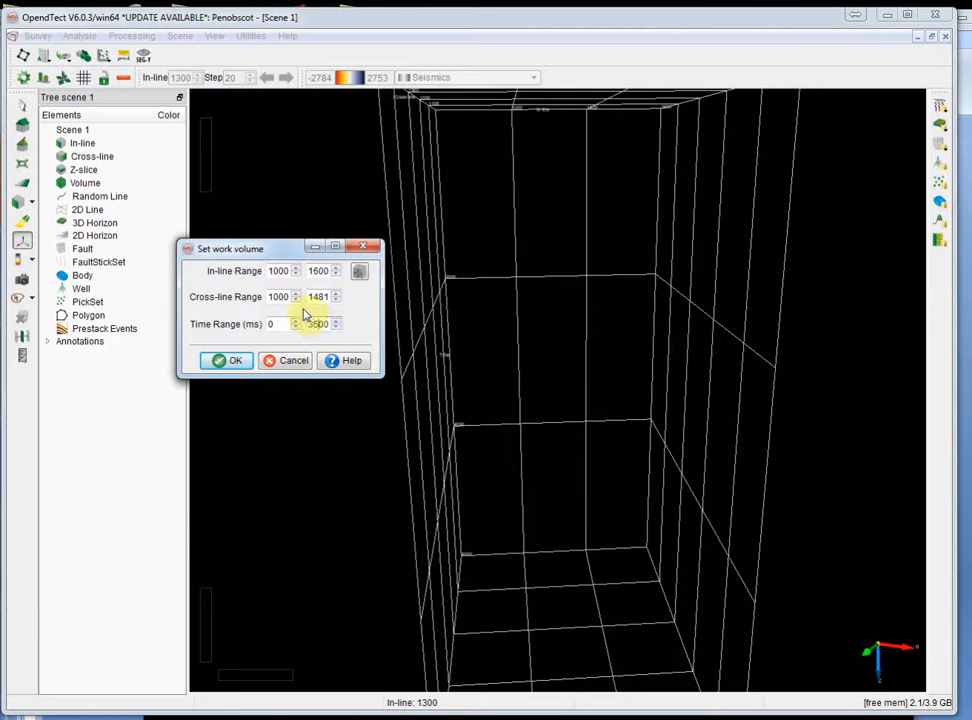
click(232, 360)
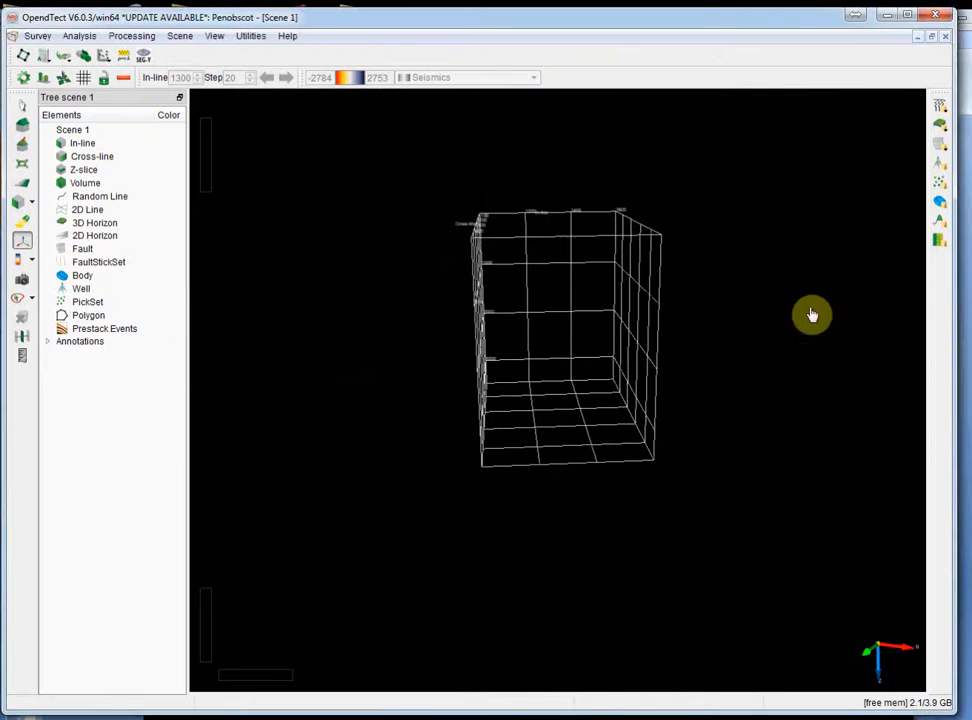
Add an in-line and a cross-line with default data, and hide the in-line to view the cross-line face-on.
drag(607, 321, 686, 276)
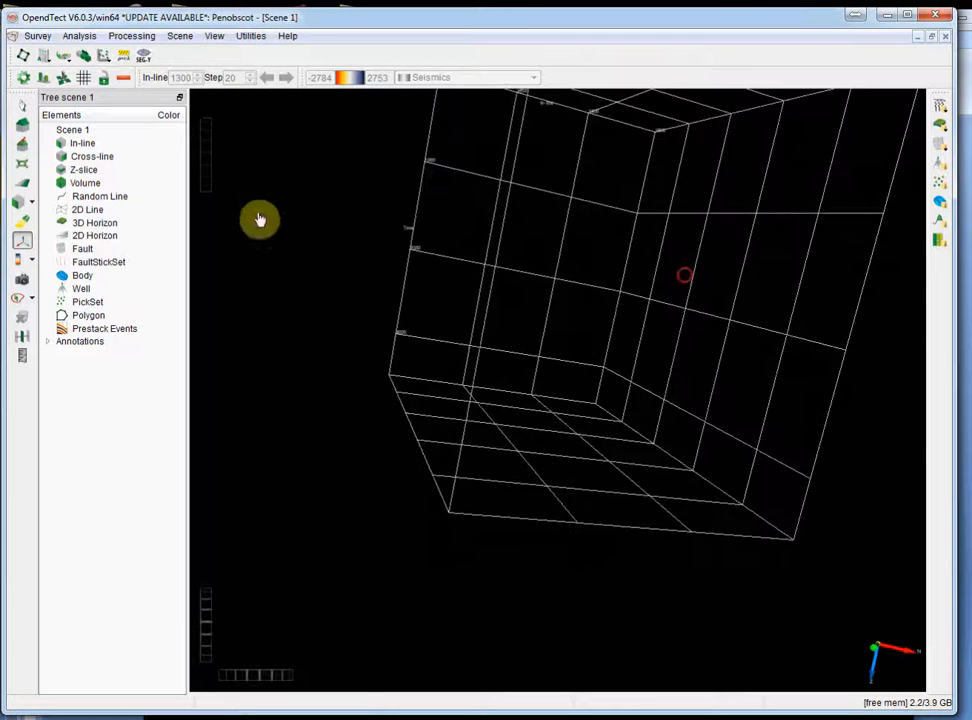
right_click(80, 146)
click(106, 155)
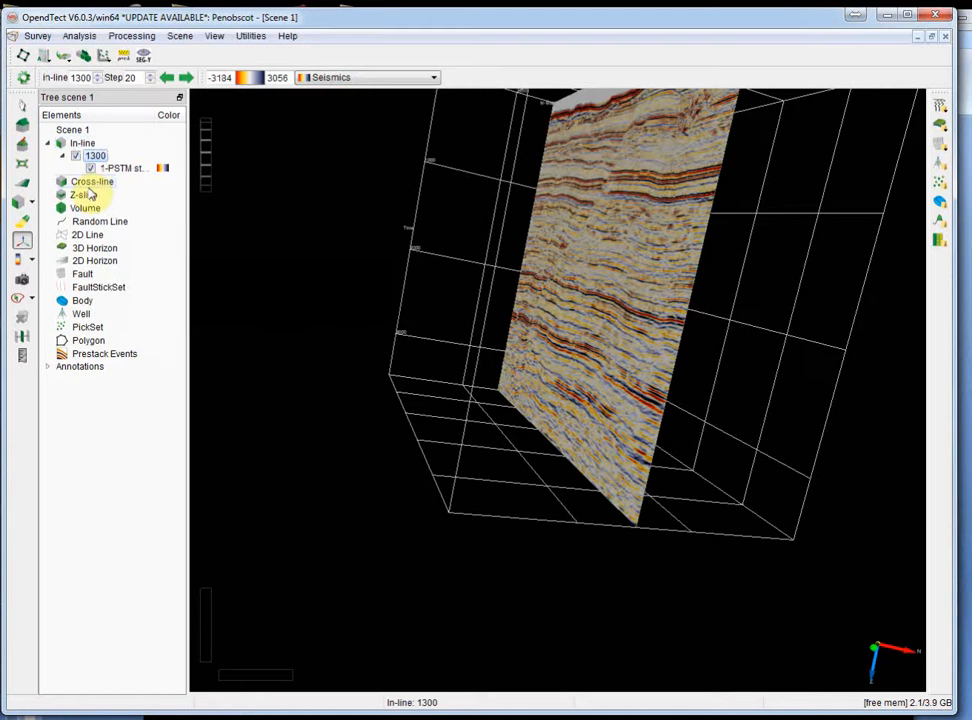
right_click(104, 186)
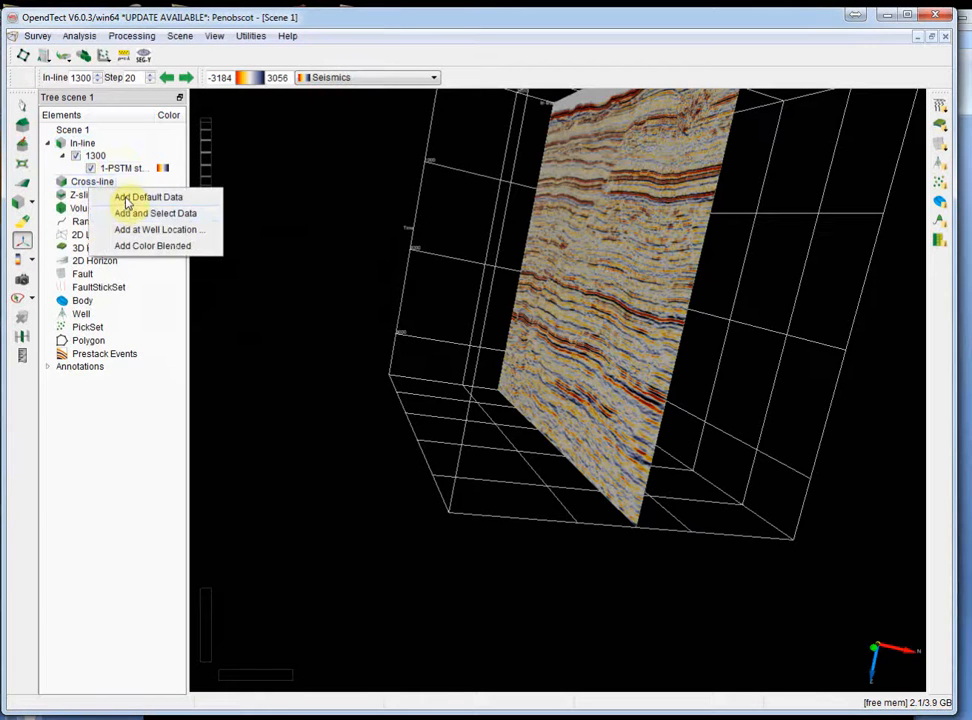
click(128, 199)
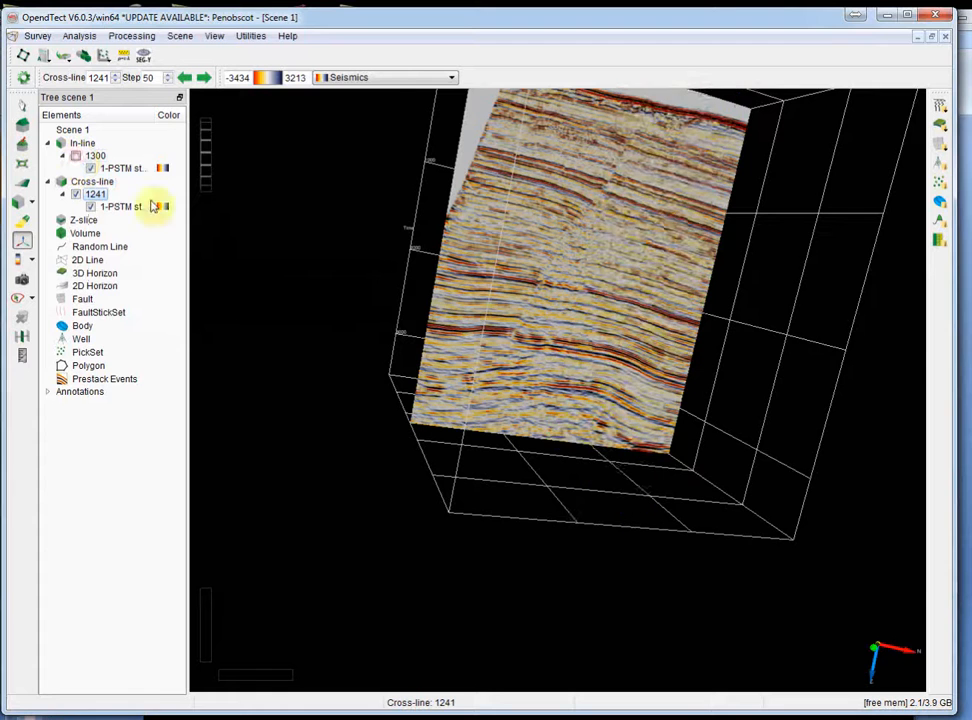
drag(549, 325, 490, 360)
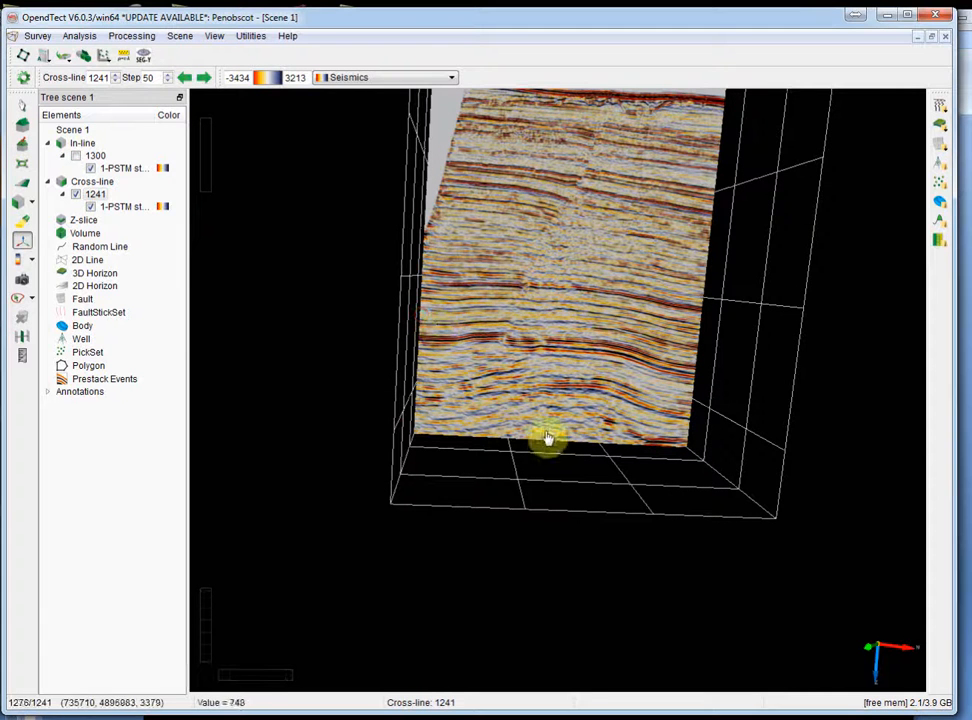
Step the cross-line back to 1191 and forward to 1291 in steps of 50, viewing the section face-on and at an angle.
drag(573, 230, 546, 336)
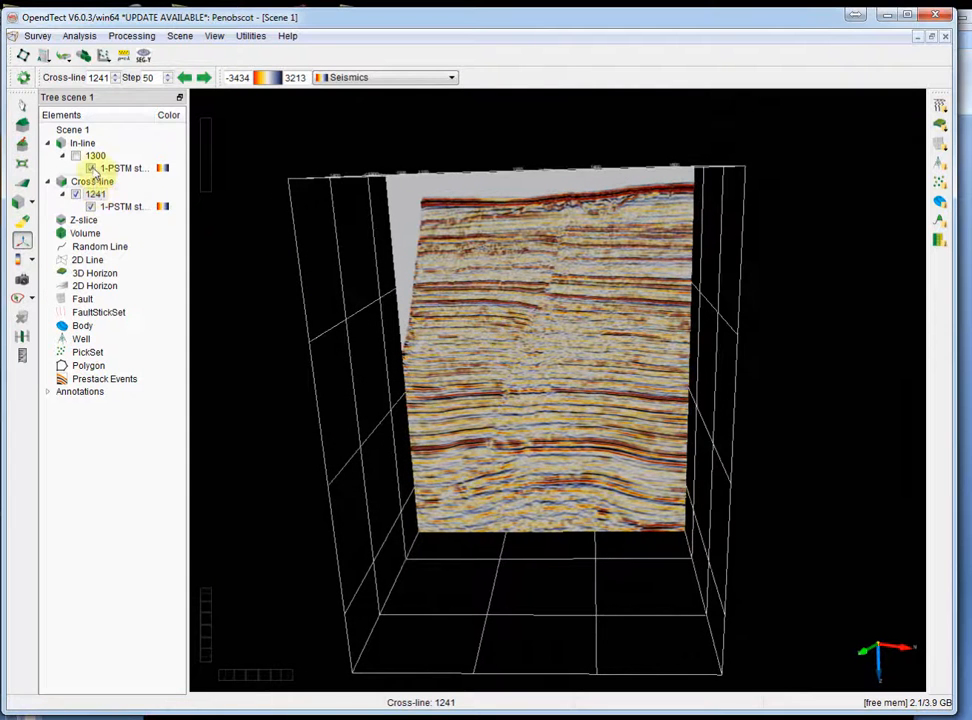
click(92, 193)
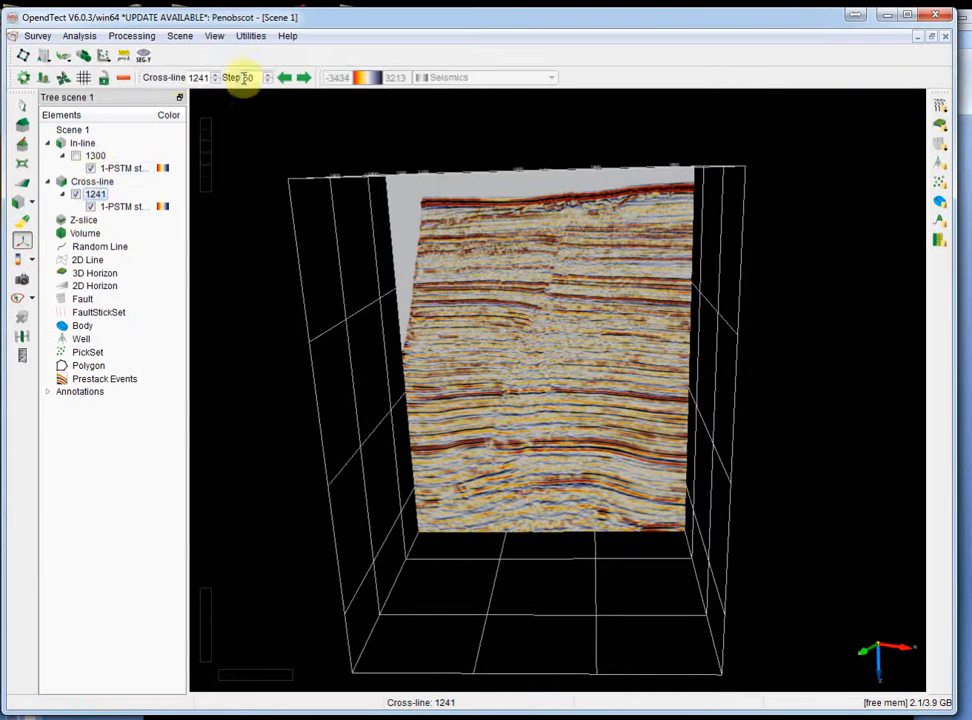
click(285, 78)
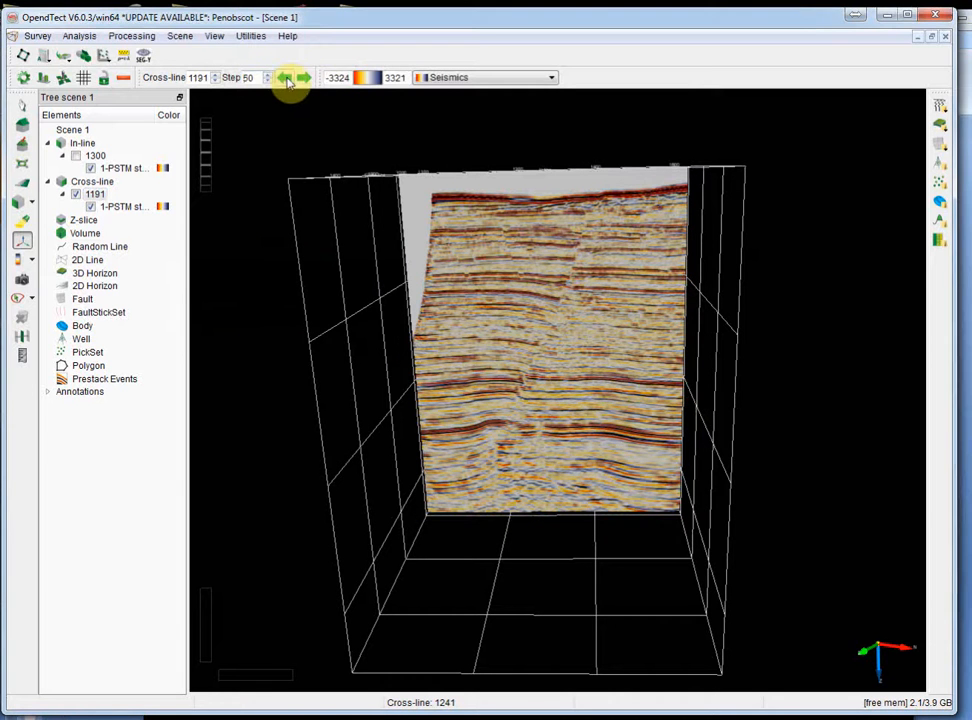
click(312, 79)
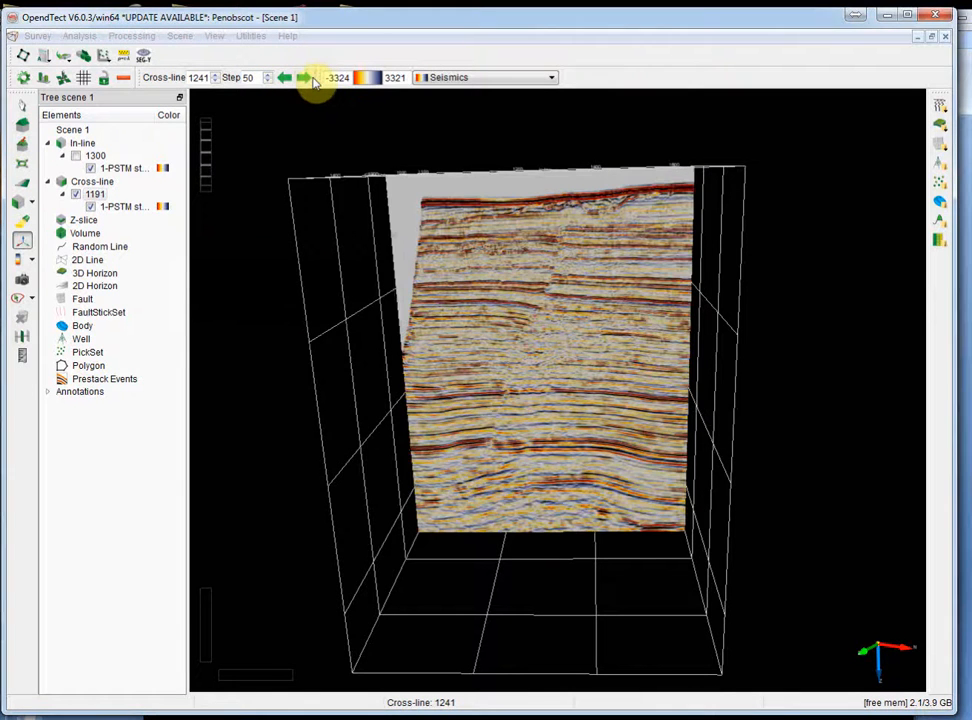
click(312, 79)
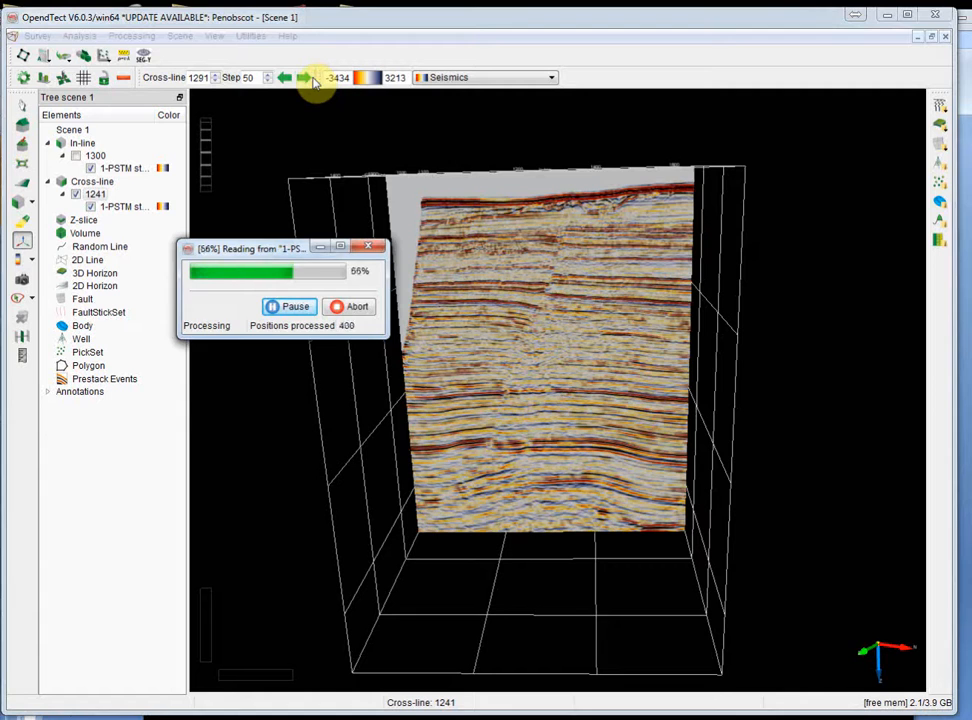
drag(585, 322, 516, 317)
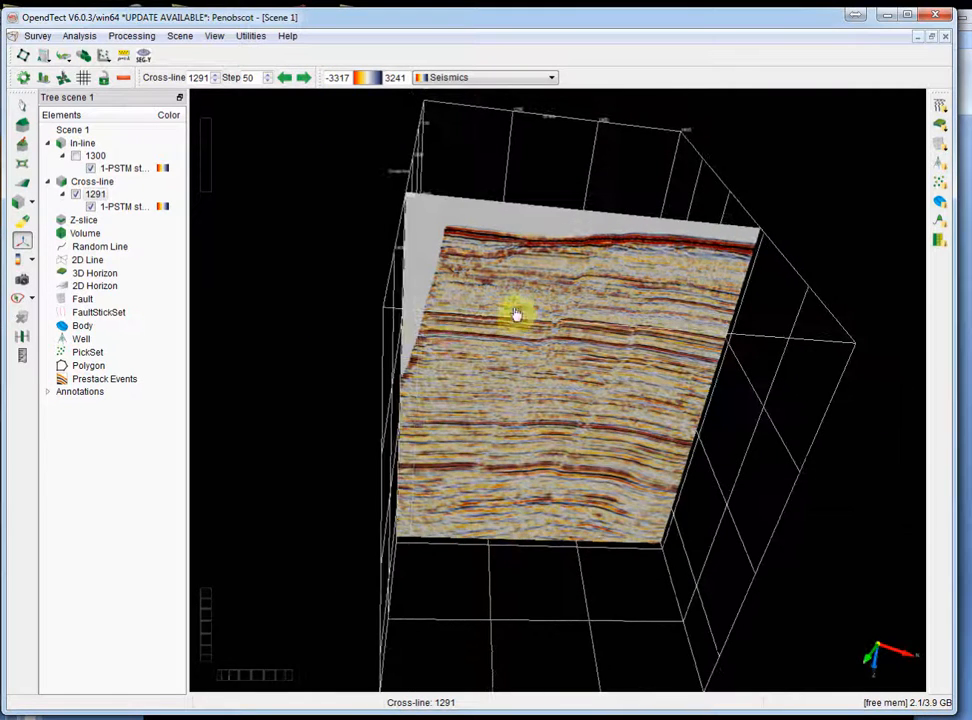
drag(559, 284, 540, 278)
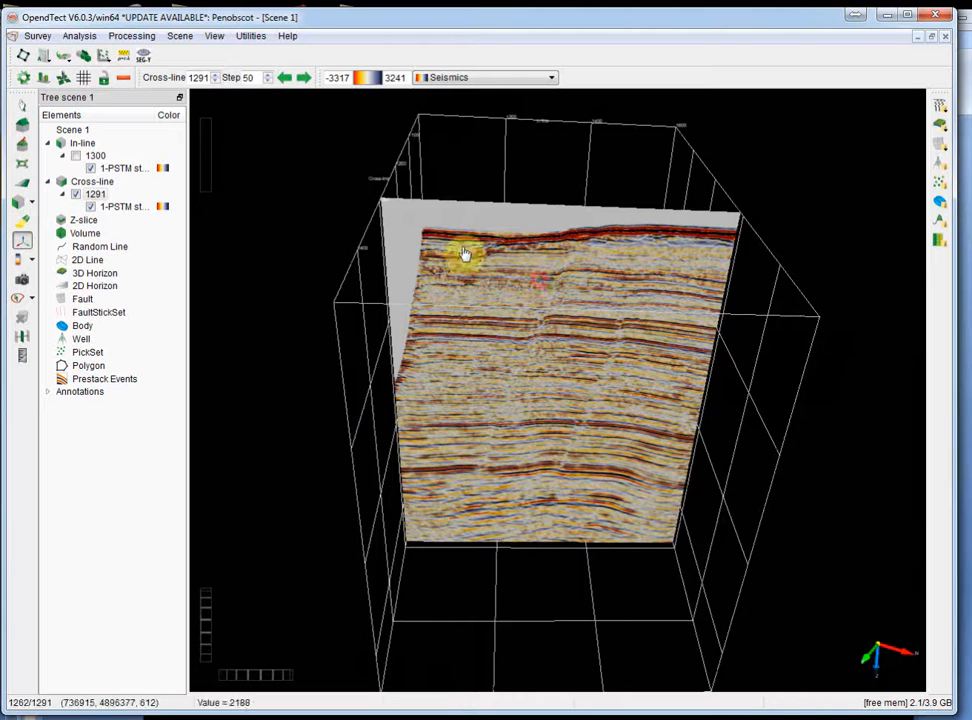
click(34, 38)
click(165, 150)
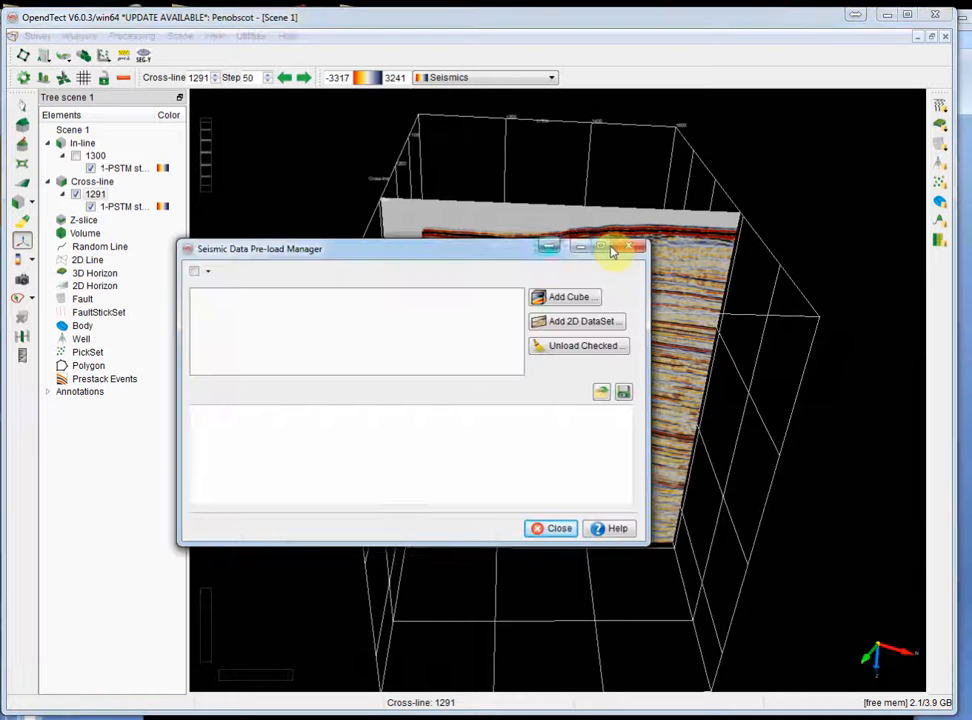
click(634, 249)
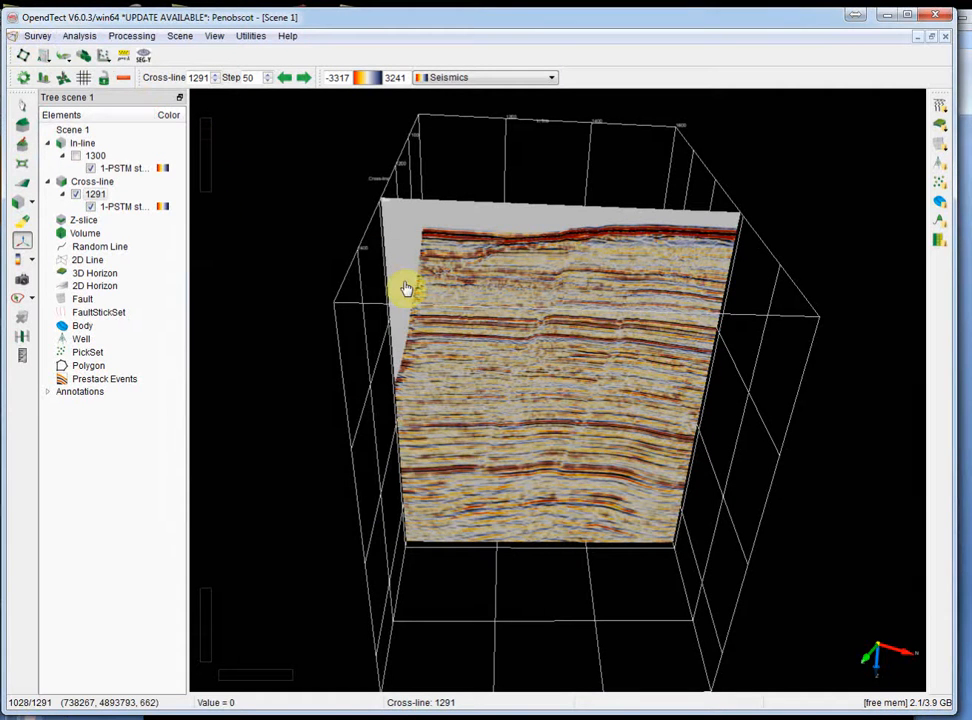
Pre-load the 1-PSTM stack agc seismic cube into memory with its time range limited to 0–3500 ms.
click(38, 36)
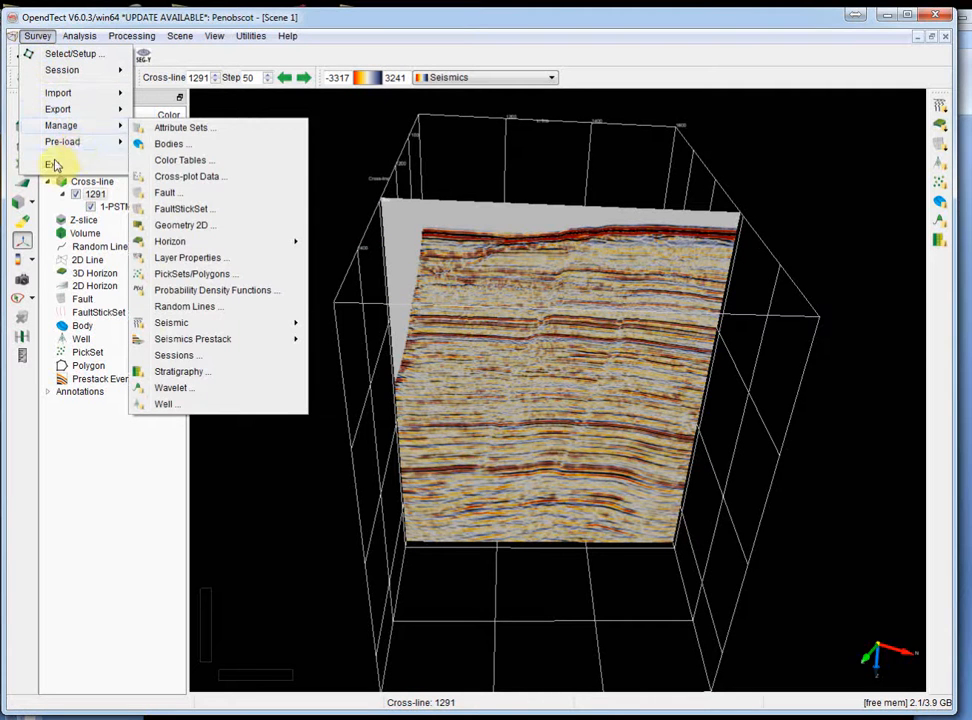
mouse_move(92, 142)
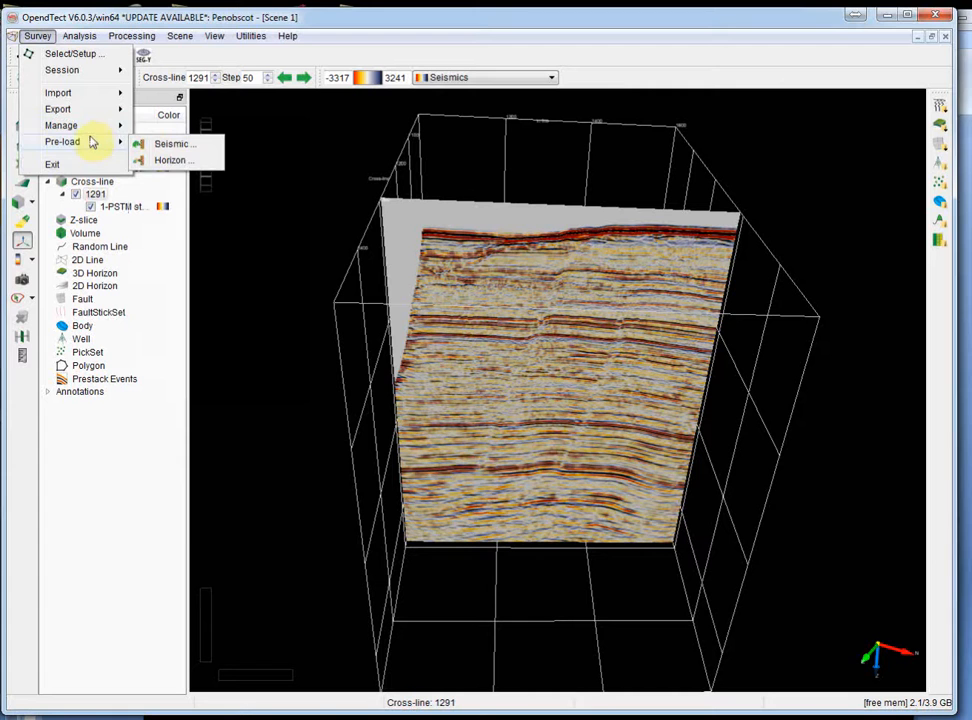
click(168, 145)
click(569, 298)
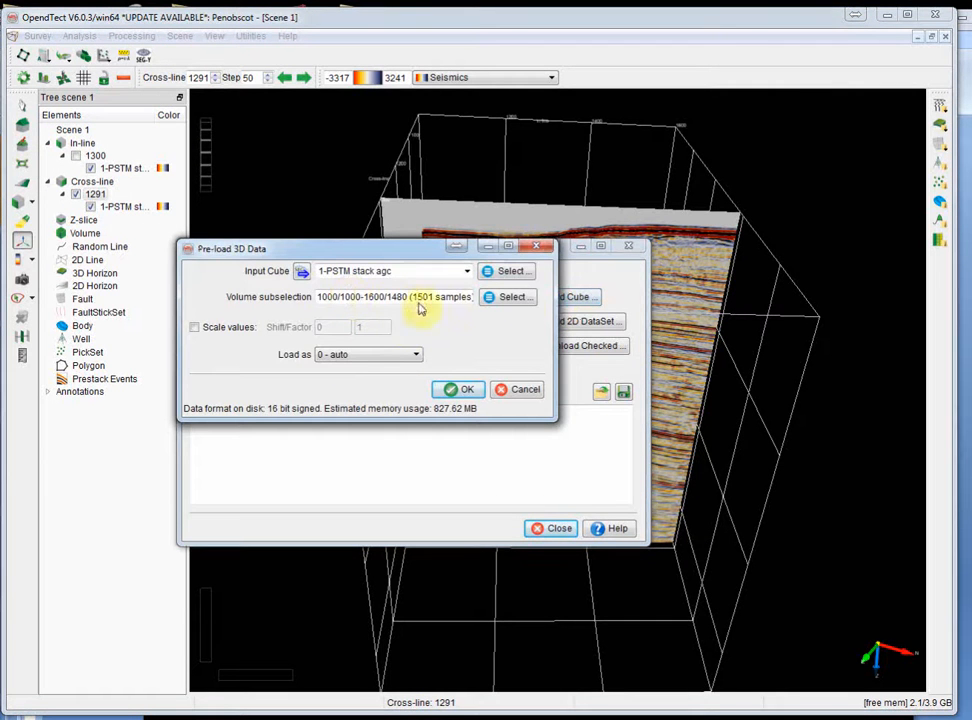
click(508, 299)
double_click(334, 381)
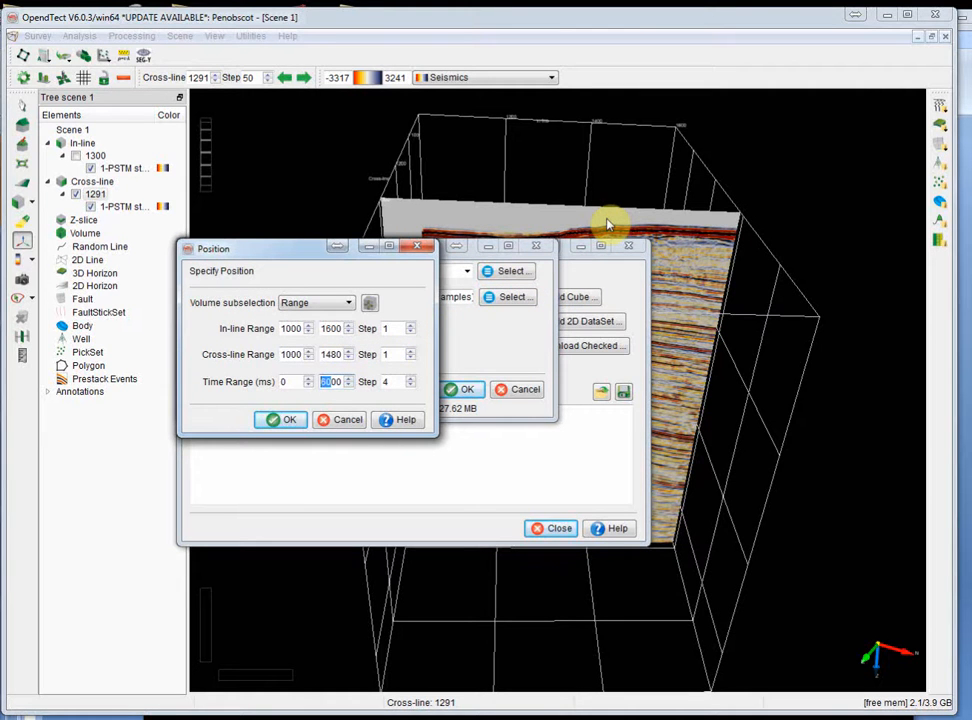
text(3500)
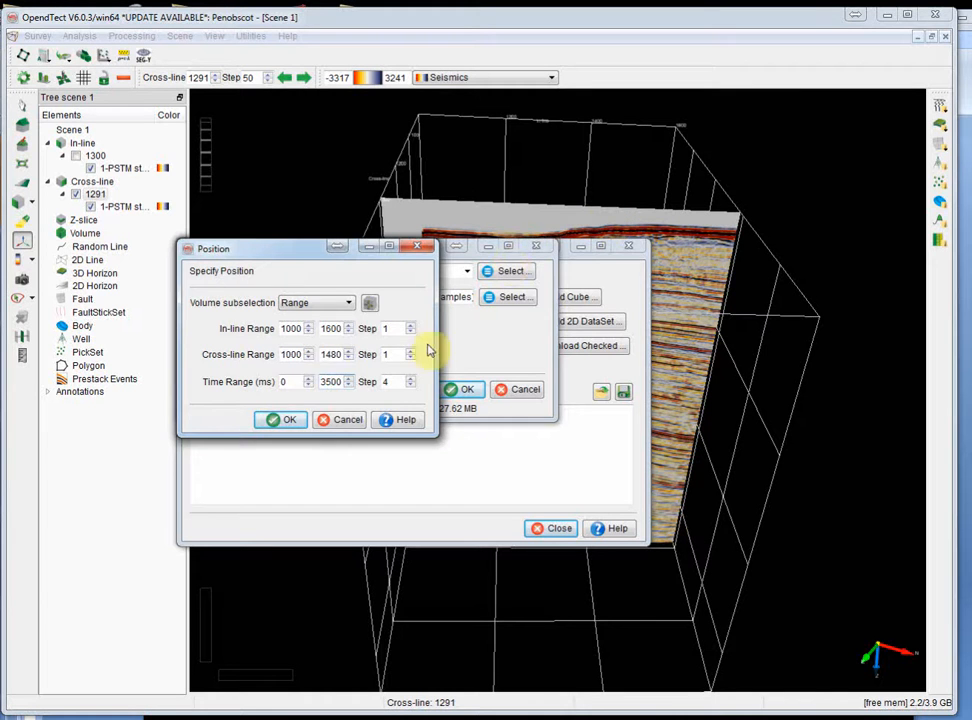
key(Return)
click(463, 390)
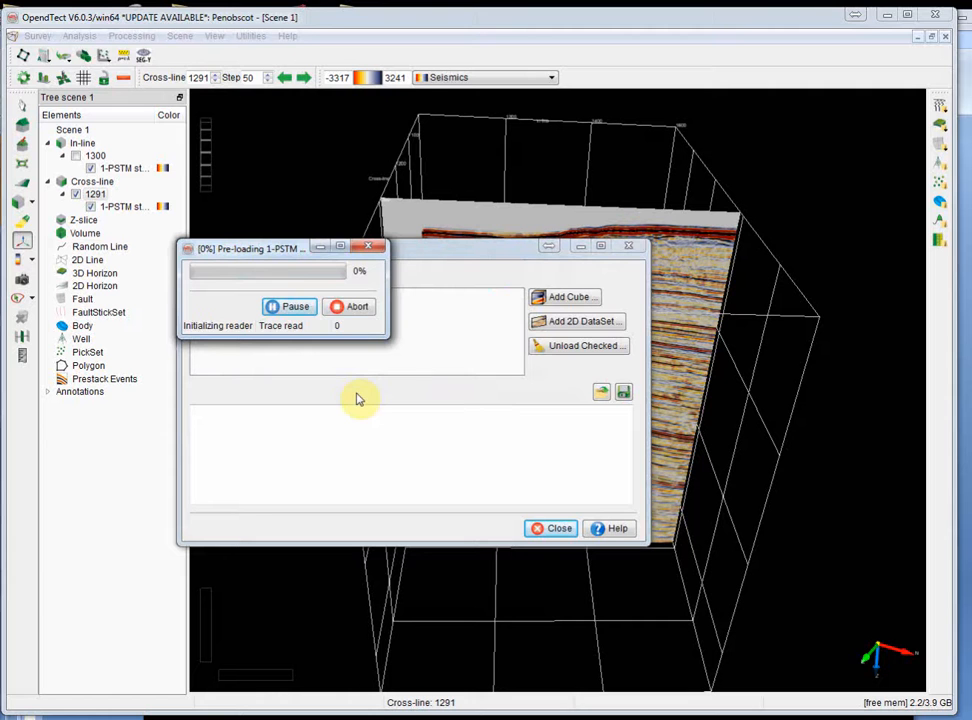
drag(279, 266, 344, 364)
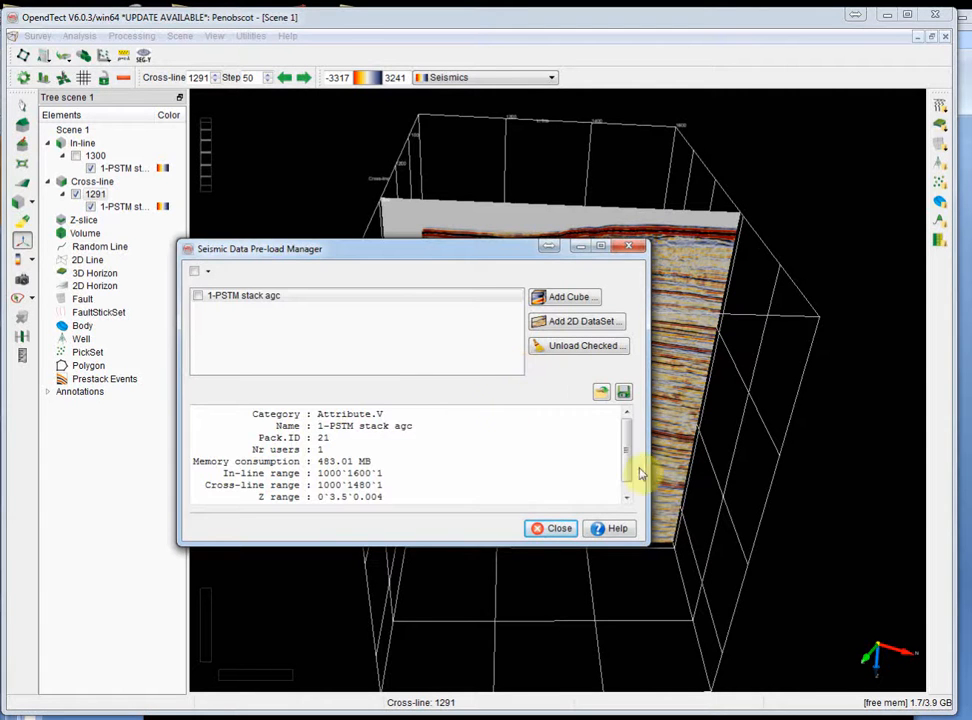
click(199, 296)
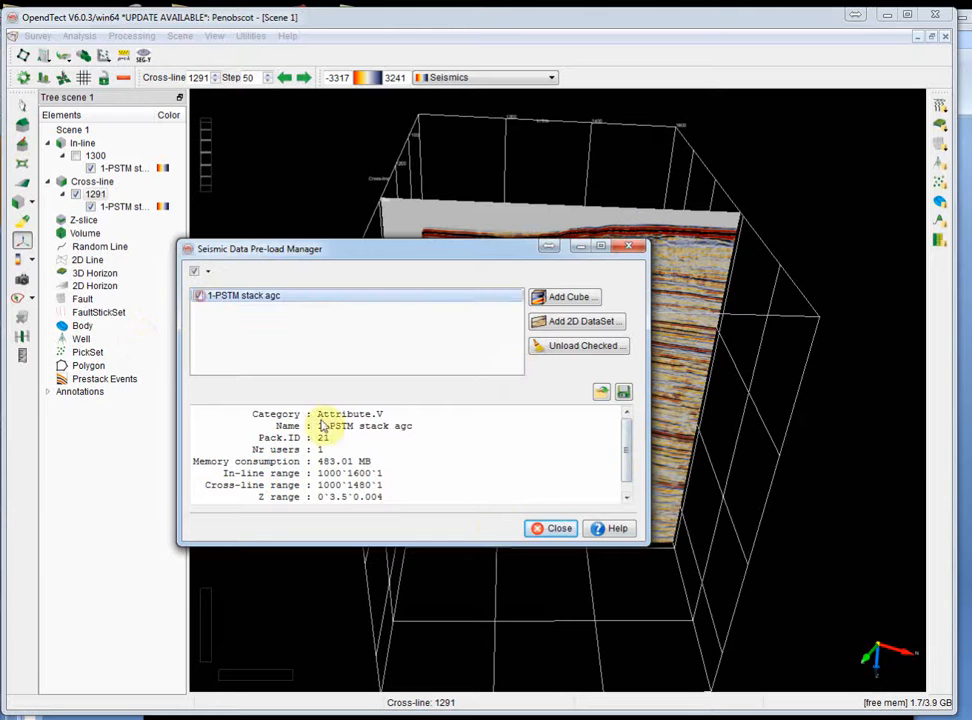
click(543, 530)
Step the cross-line back to 1141 and forward to 1241 in steps of 50.
drag(425, 390, 640, 601)
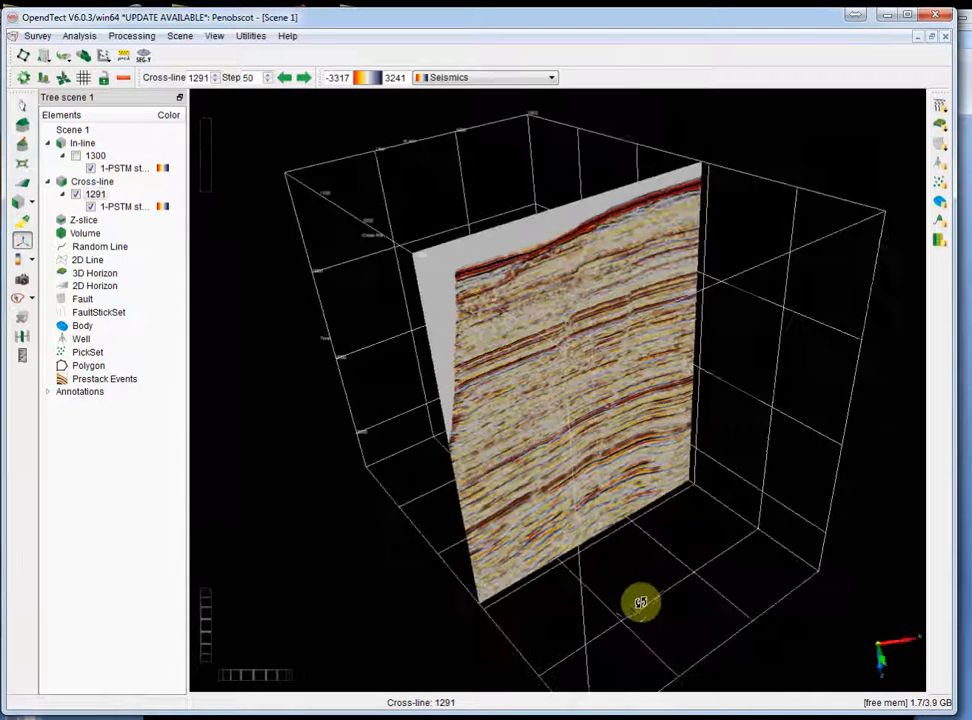
click(96, 194)
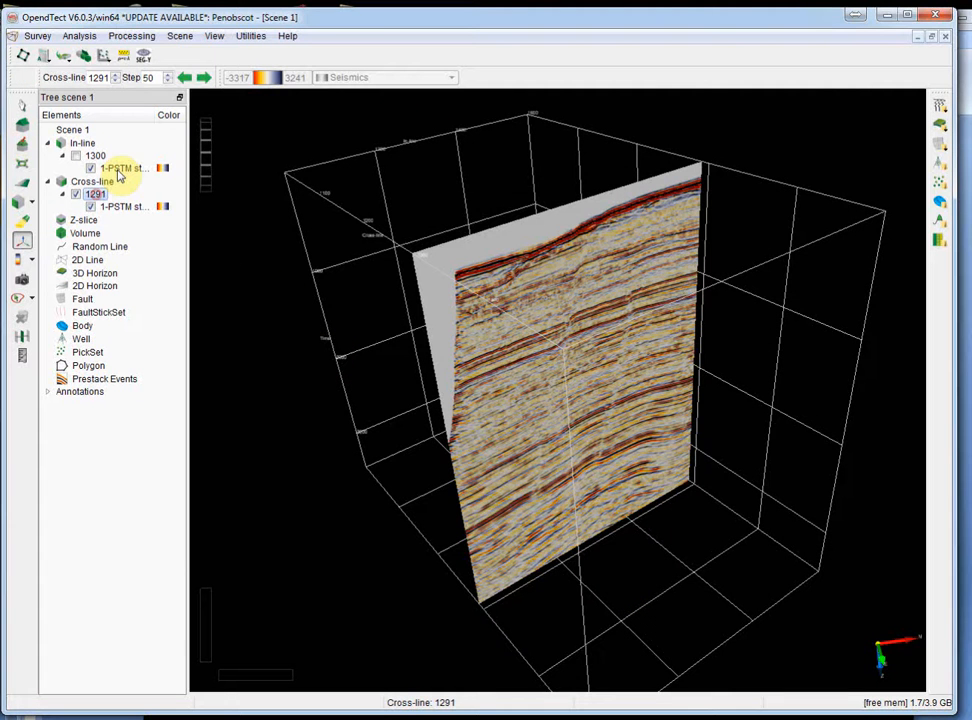
click(186, 77)
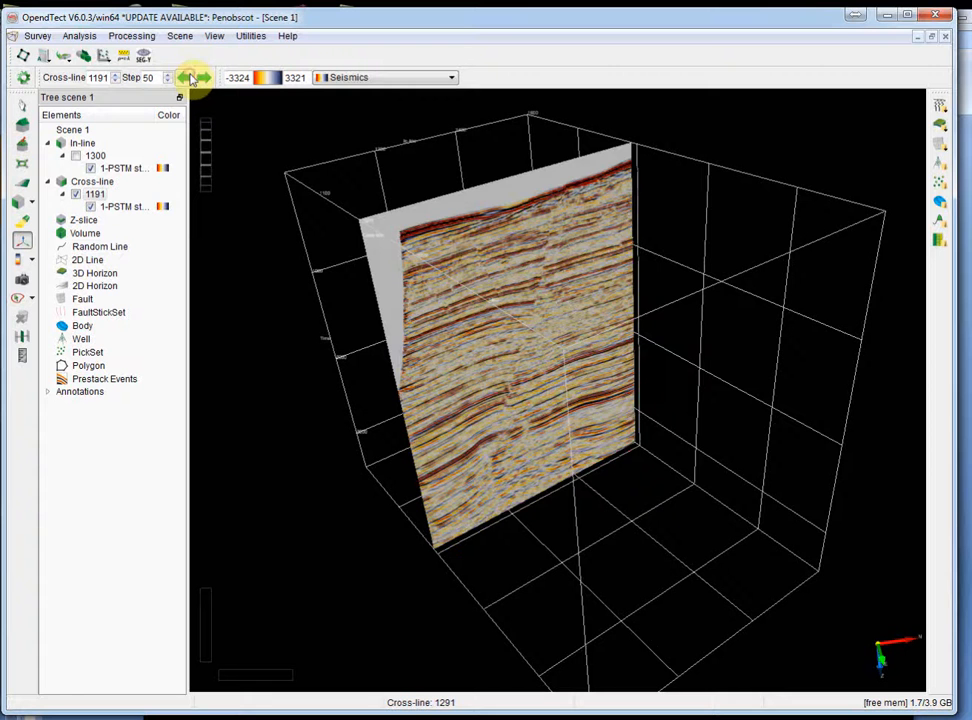
click(186, 77)
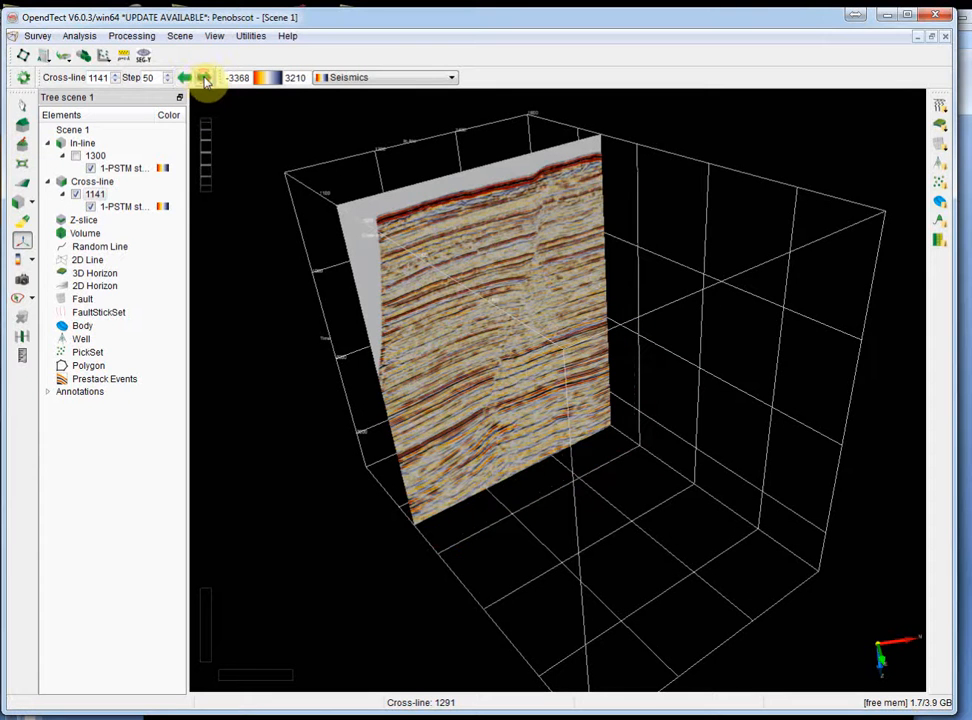
click(203, 77)
click(203, 77)
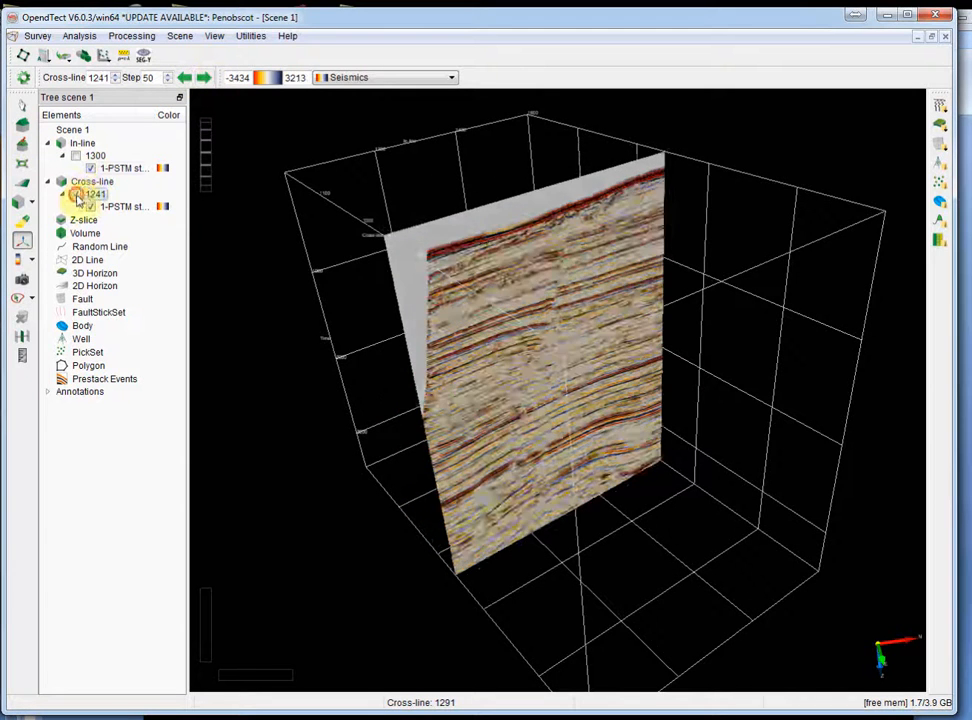
Show the in-line together with the cross-line and step it to 1240 in steps of 20.
click(76, 194)
click(76, 155)
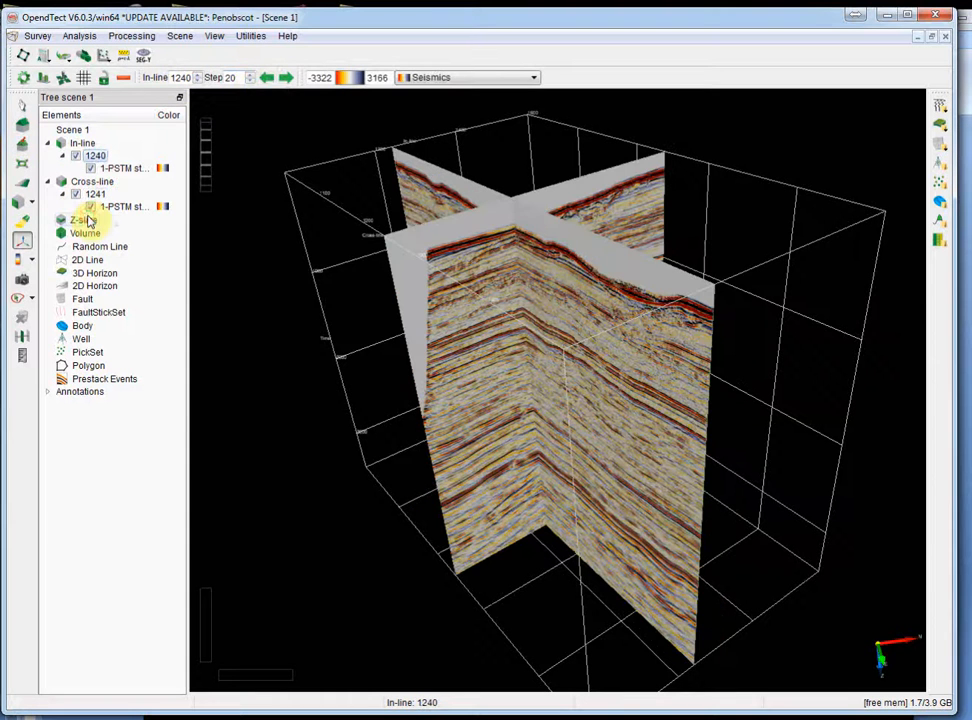
Add a Z-slice with default data, view it from another angle, and remove it from the tree.
right_click(87, 220)
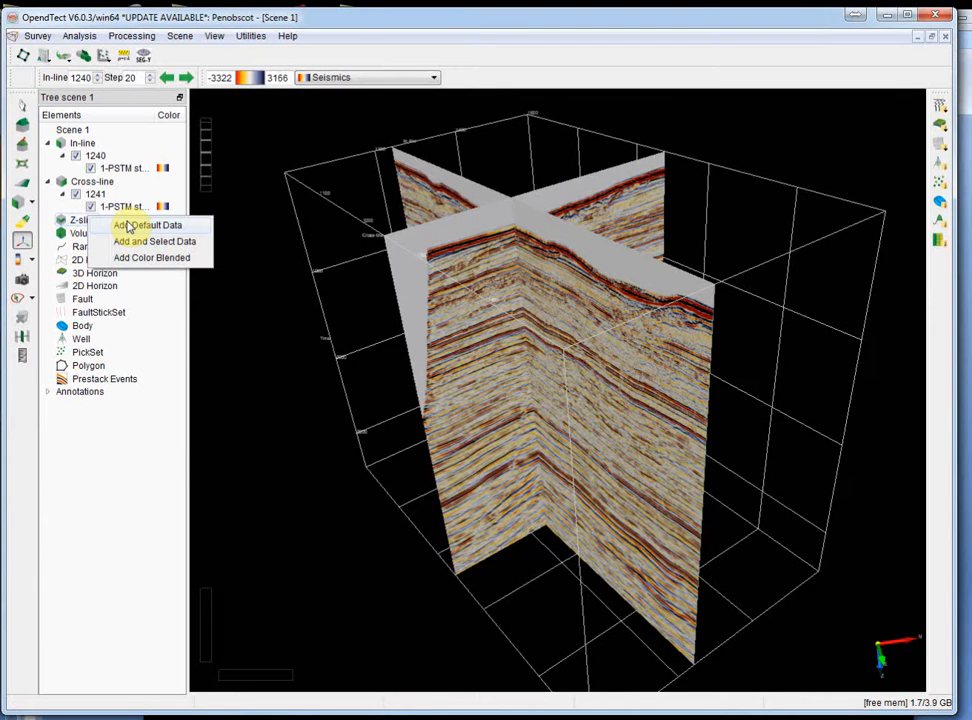
click(130, 225)
drag(496, 459, 571, 343)
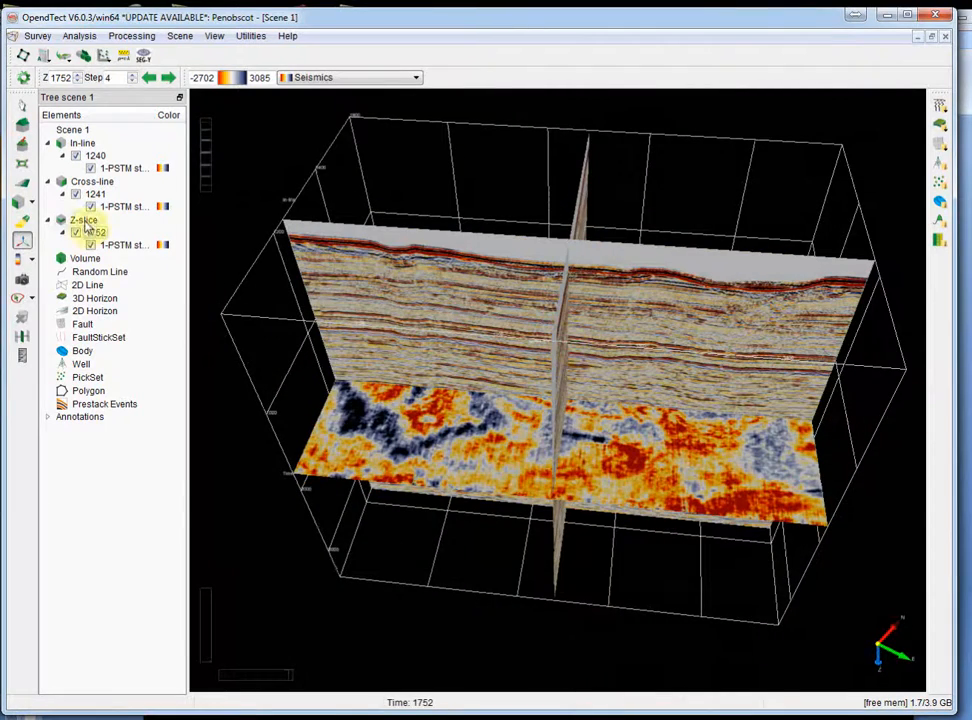
right_click(90, 233)
click(134, 324)
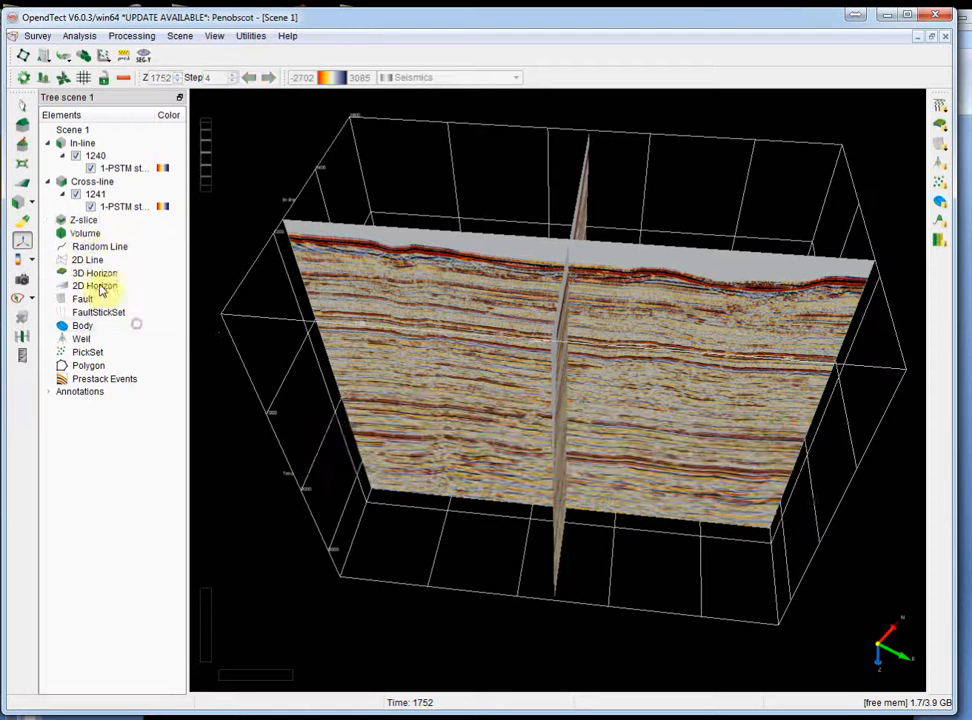
Add a Z-slice with default data and move it up through the volume to about 340 ms.
right_click(85, 221)
click(145, 229)
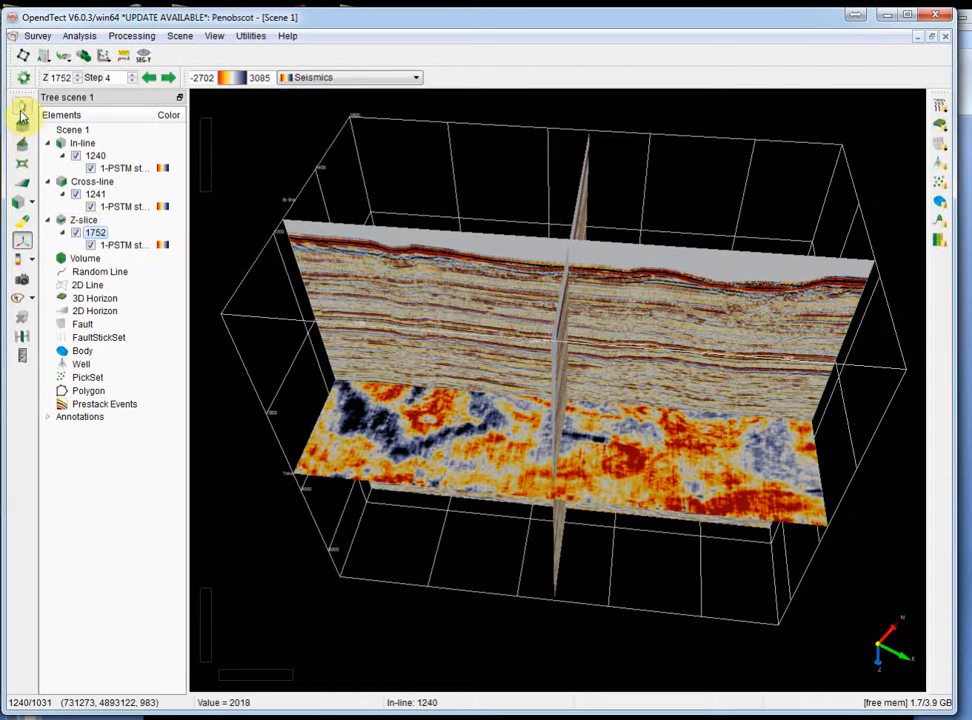
click(126, 245)
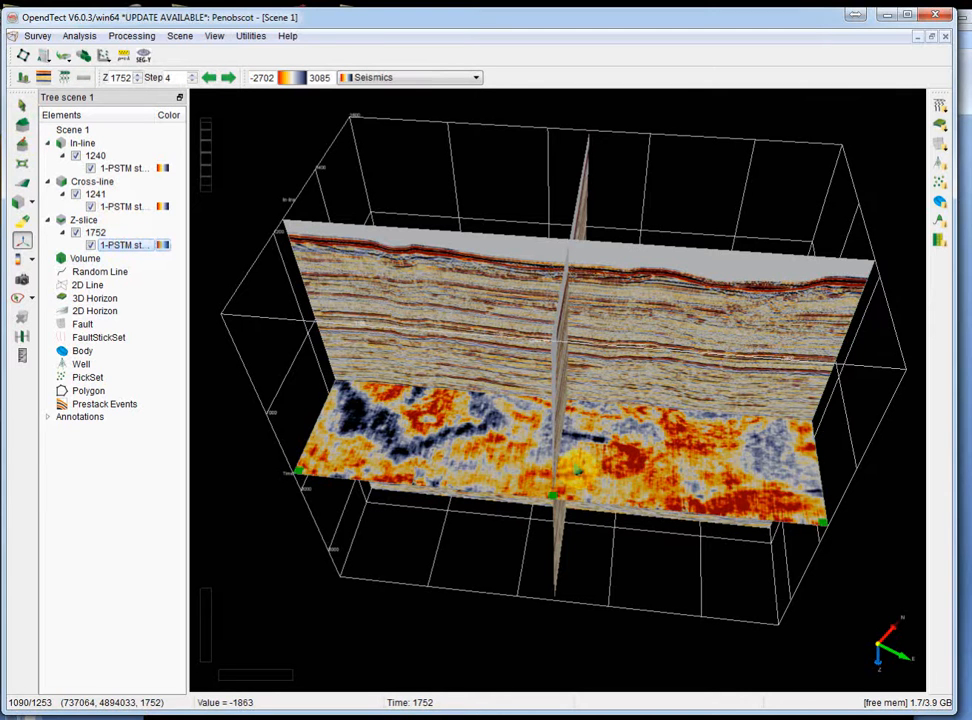
drag(590, 490, 590, 417)
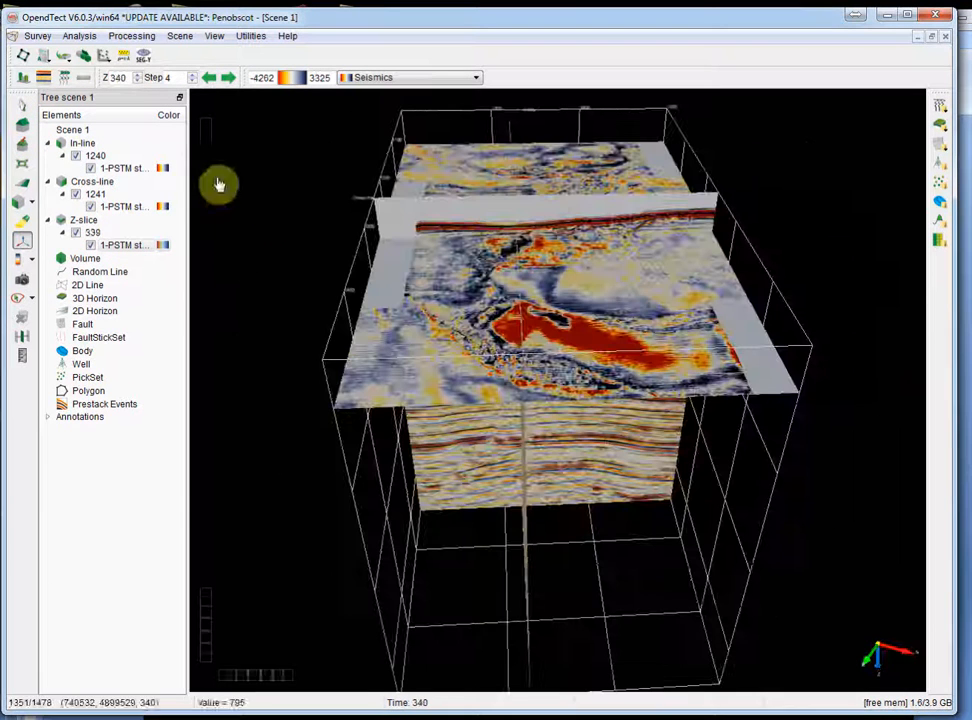
Hide the Z-slice and the in-line to view the cross-line on its own from close up.
click(76, 232)
click(76, 155)
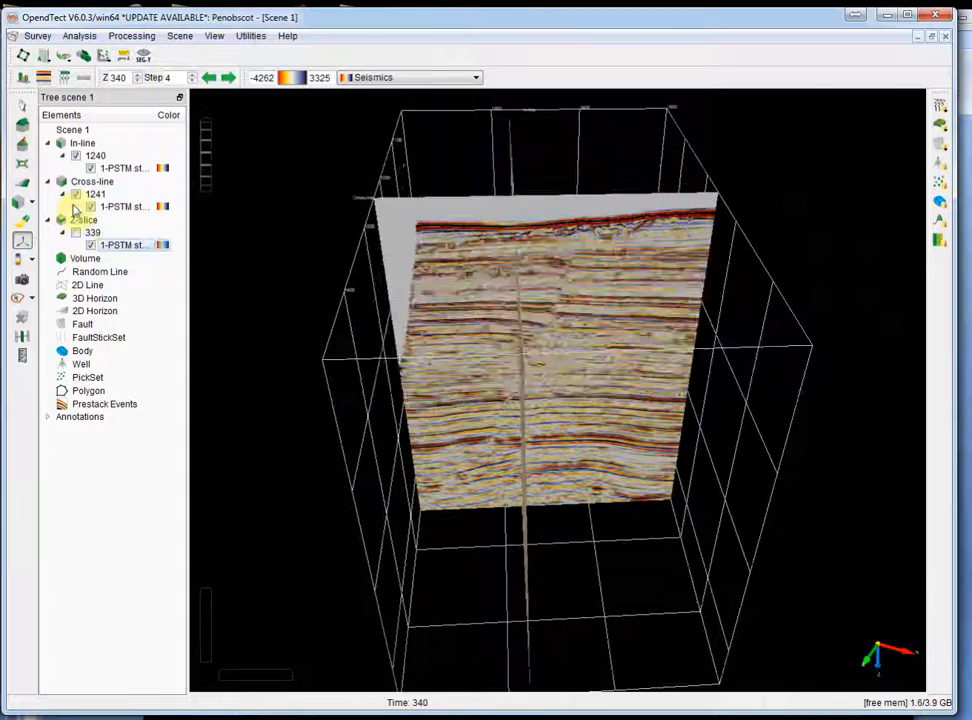
scroll(562, 351, up, 5)
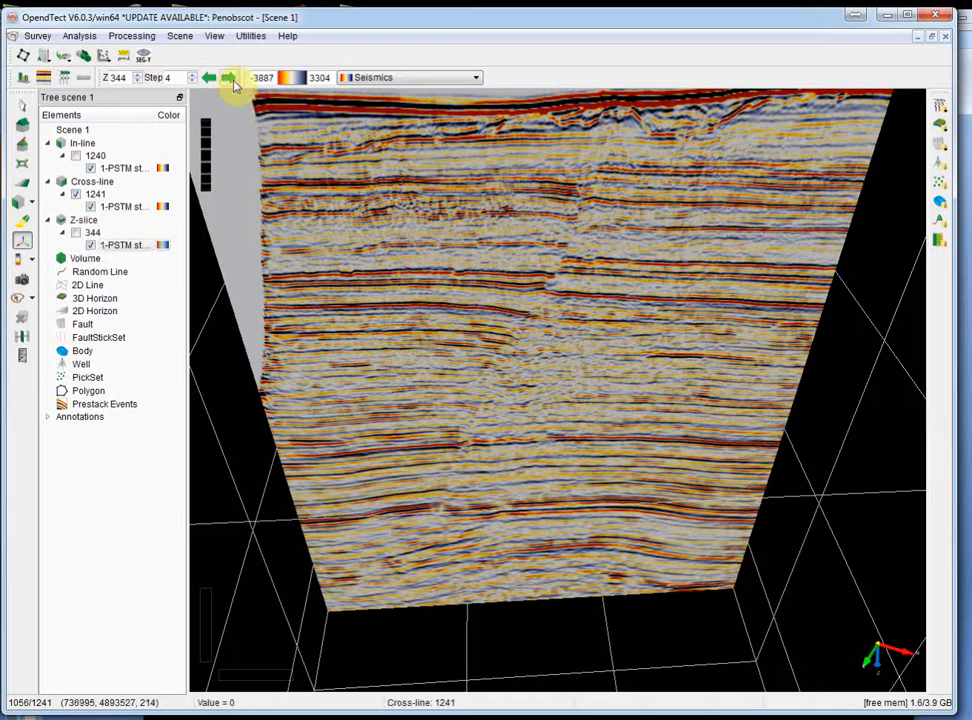
Step the cross-line forward to 1291 and back to 1241 to compare the fault on both sections.
click(94, 193)
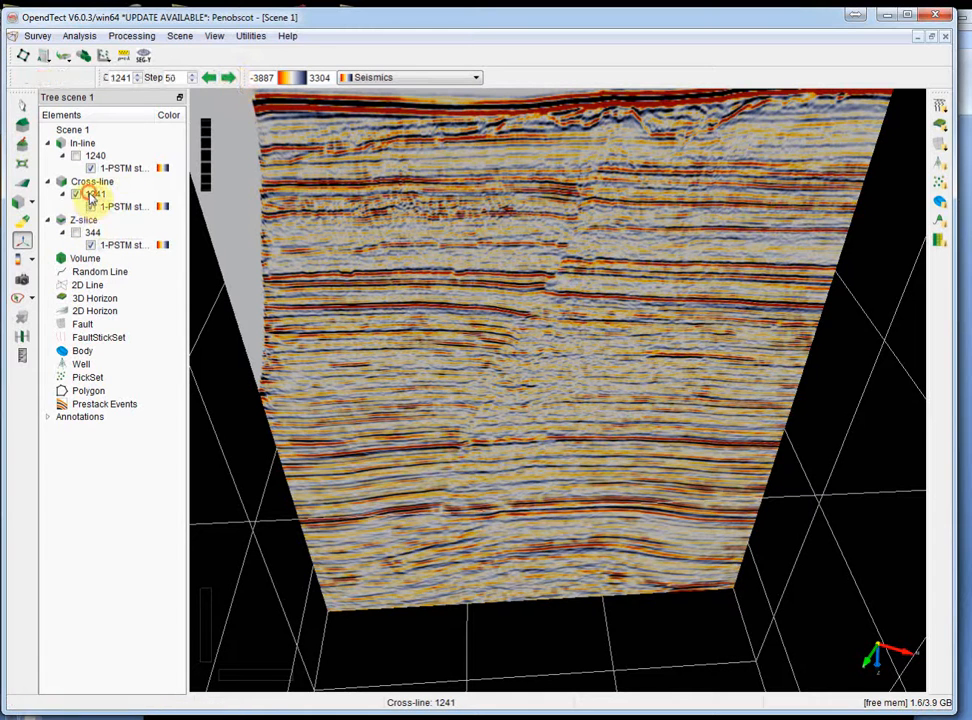
click(298, 78)
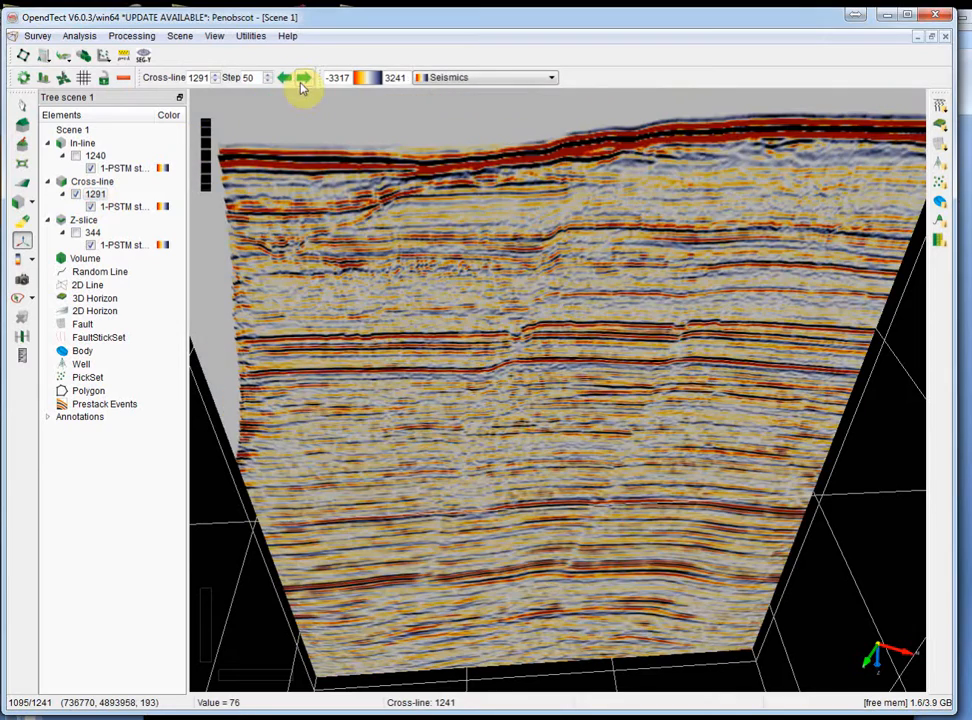
click(290, 82)
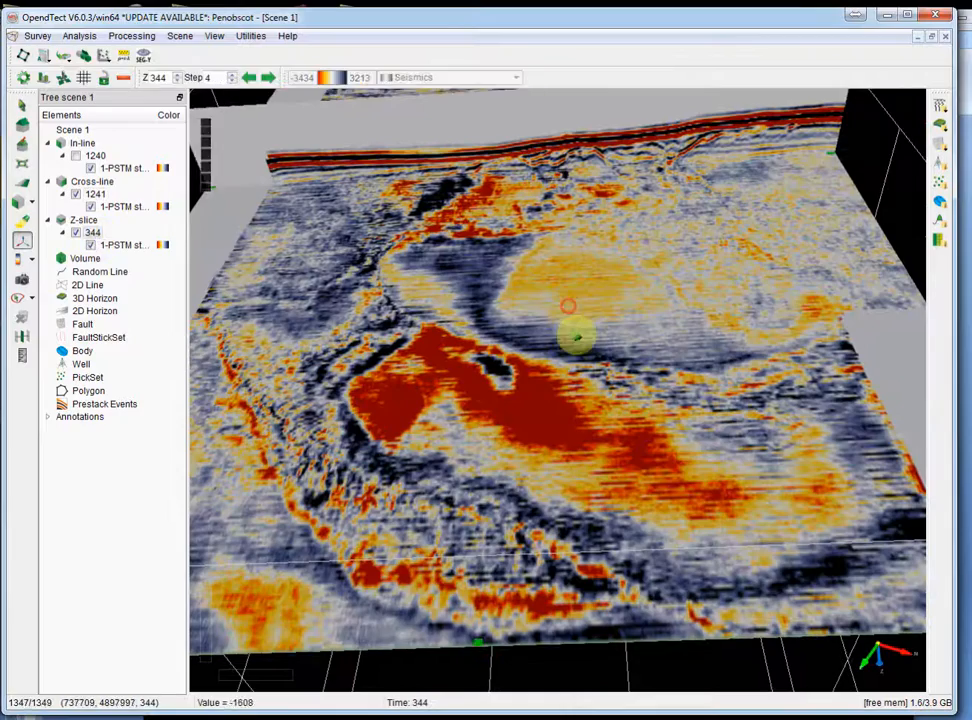
Show the Z-slice again and move it down along the cross-line to about 920 ms.
drag(575, 336, 749, 427)
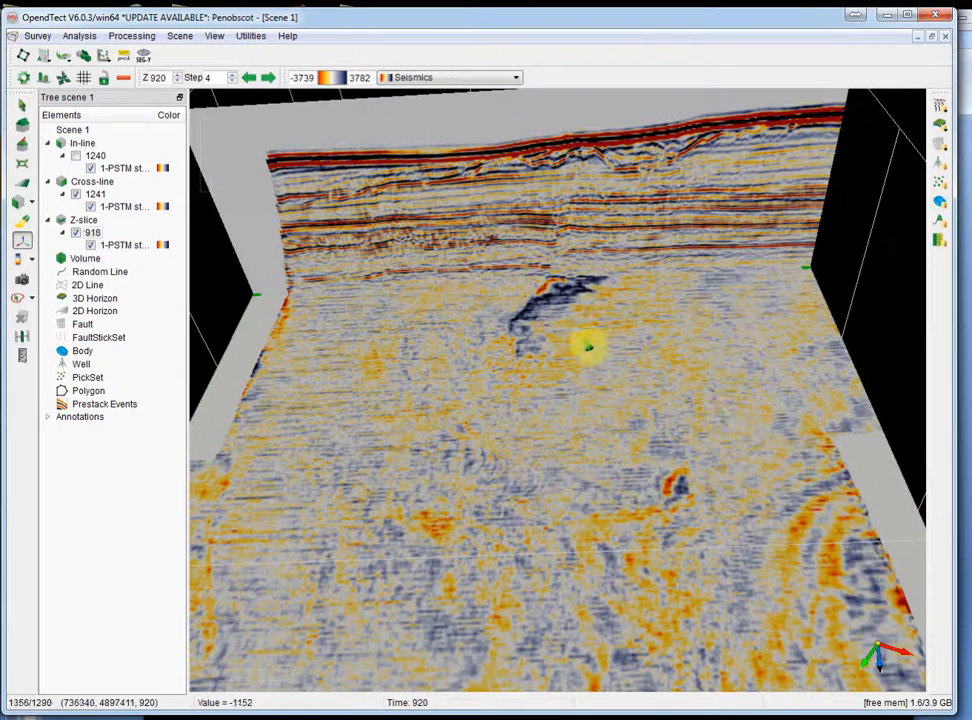
Move the Z-slice down to 1236 ms and back up to about 1024 ms below the cross-line.
drag(591, 351, 575, 371)
key(Escape)
drag(565, 362, 428, 455)
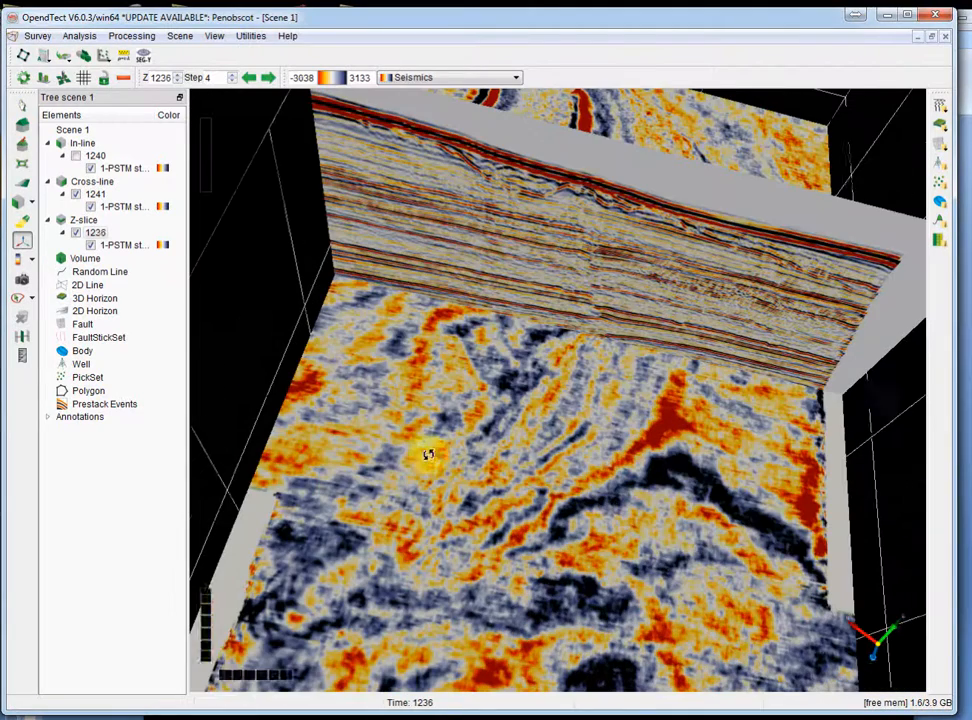
click(21, 112)
drag(668, 407, 660, 369)
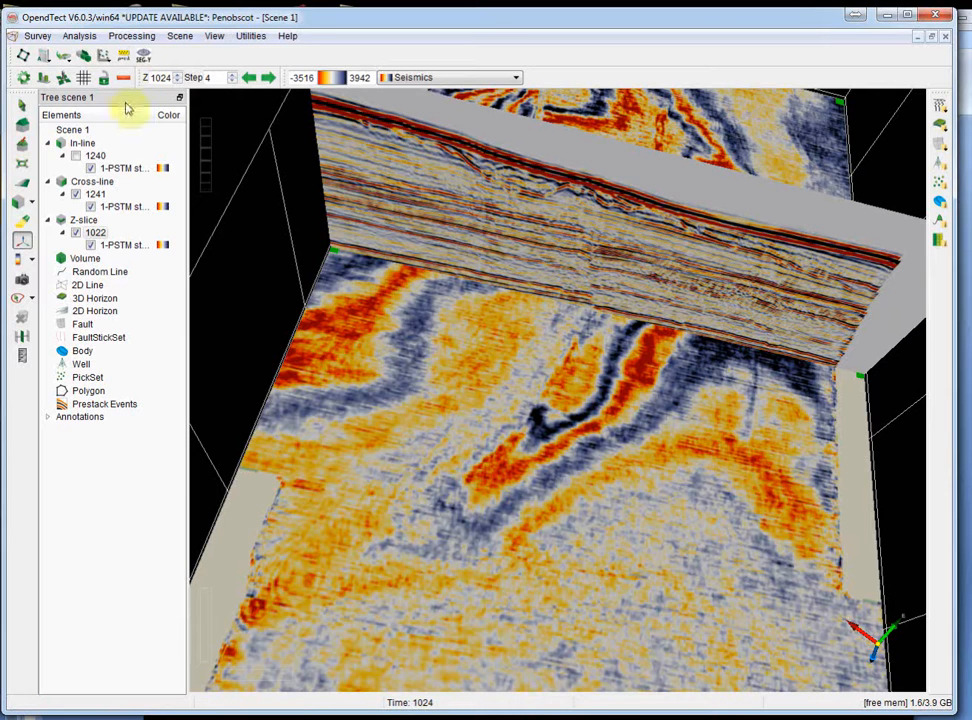
Inspect the cross-line and Z-slice within the whole survey box, switching in-line 1240 on and off again.
click(23, 105)
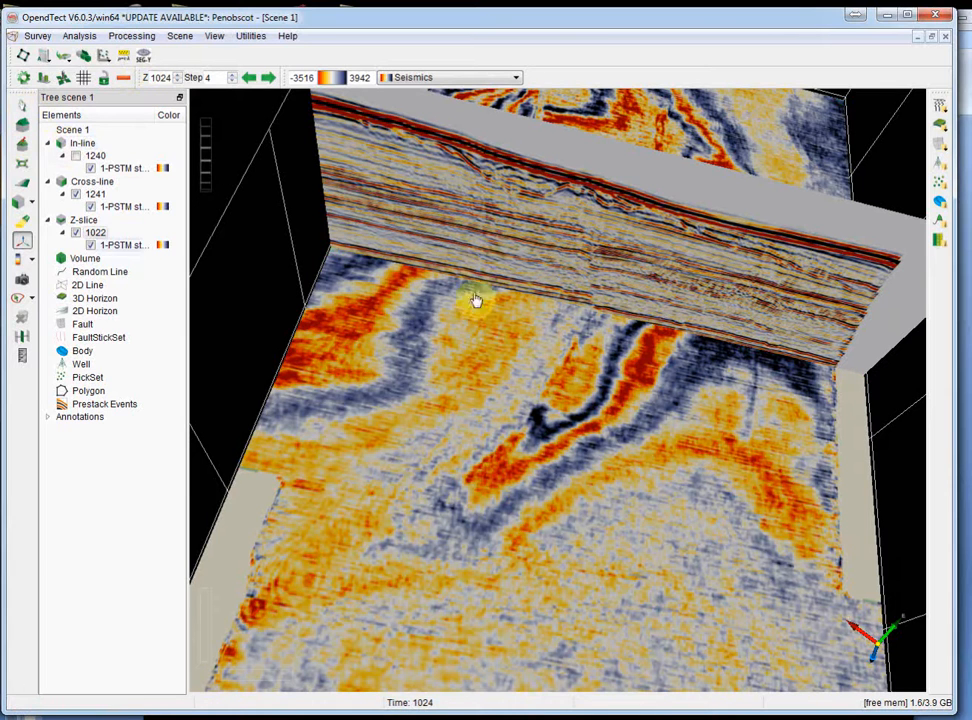
drag(607, 299, 580, 362)
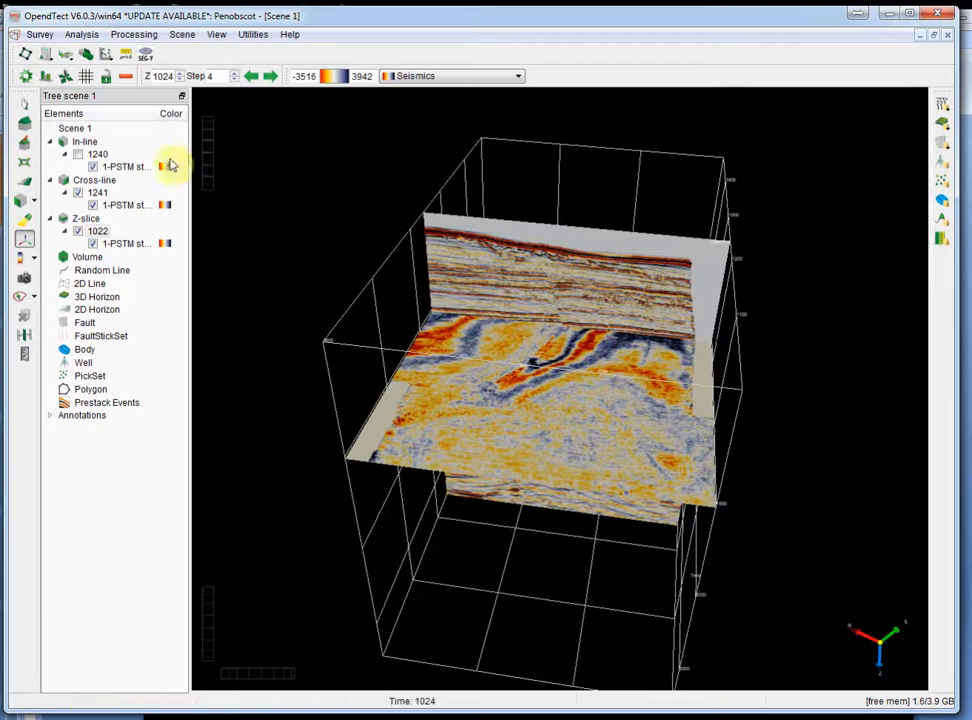
drag(466, 320, 373, 494)
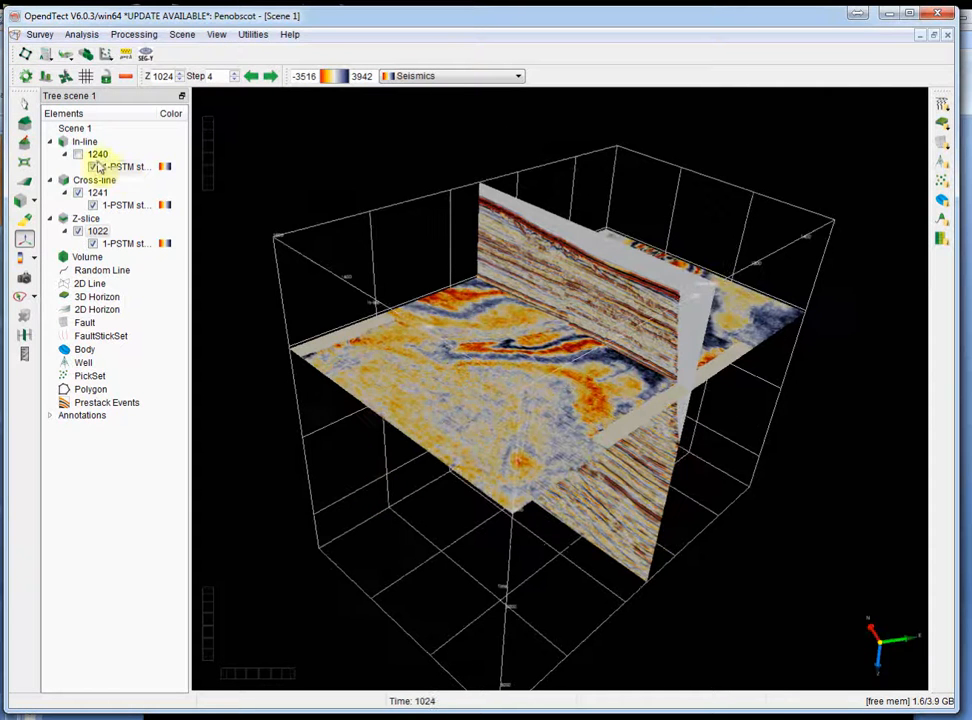
click(79, 155)
click(79, 155)
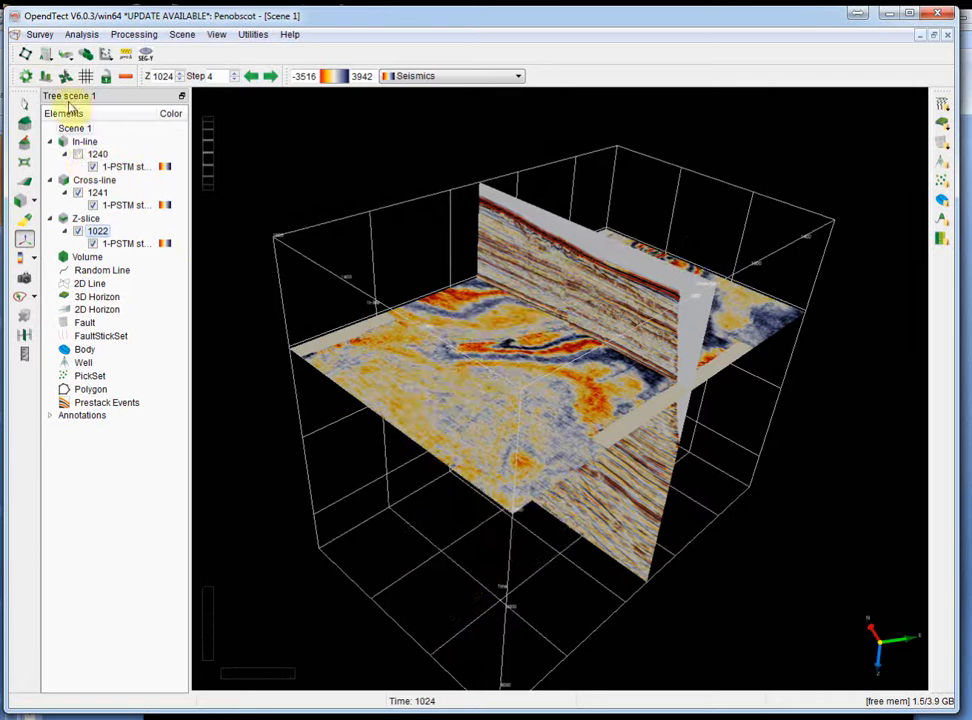
Save the current scene with its in-line, cross-line and Z-slice as a new session.
click(39, 35)
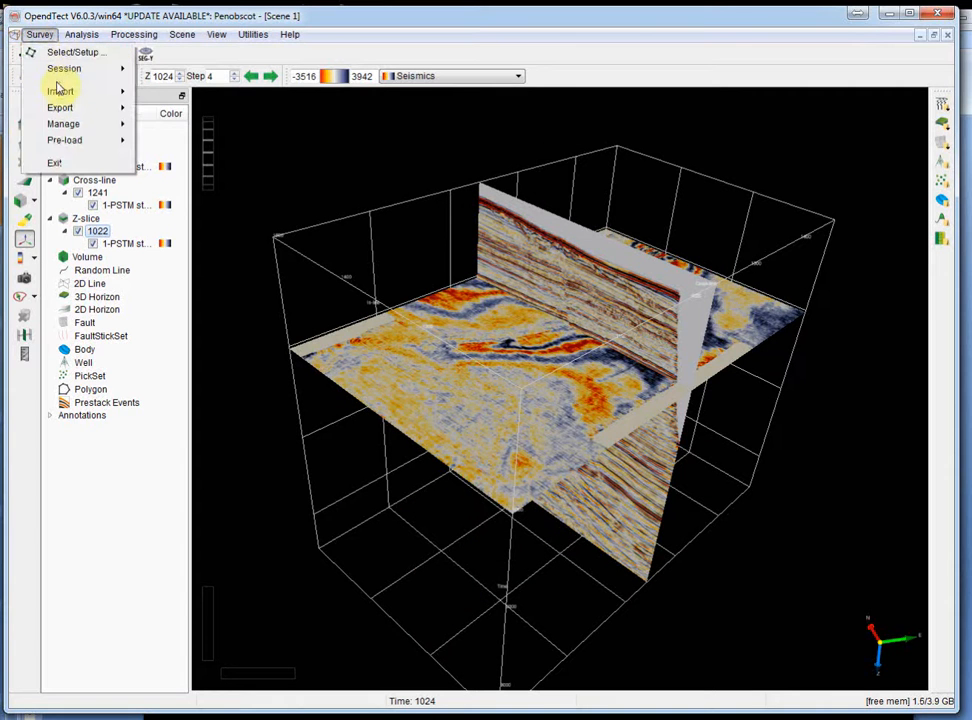
mouse_move(60, 72)
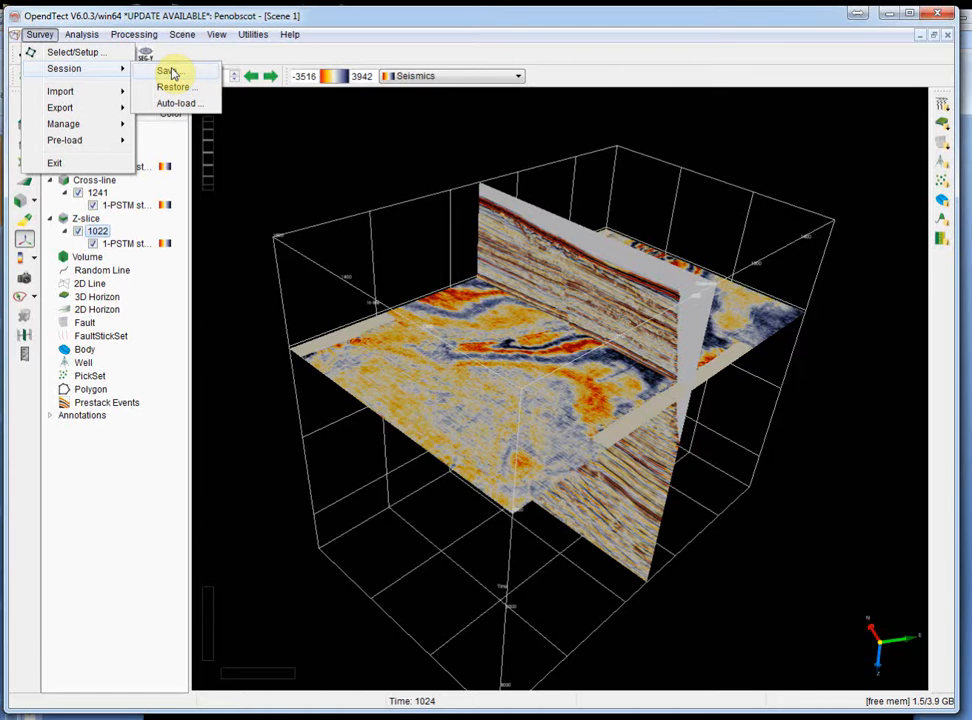
click(170, 72)
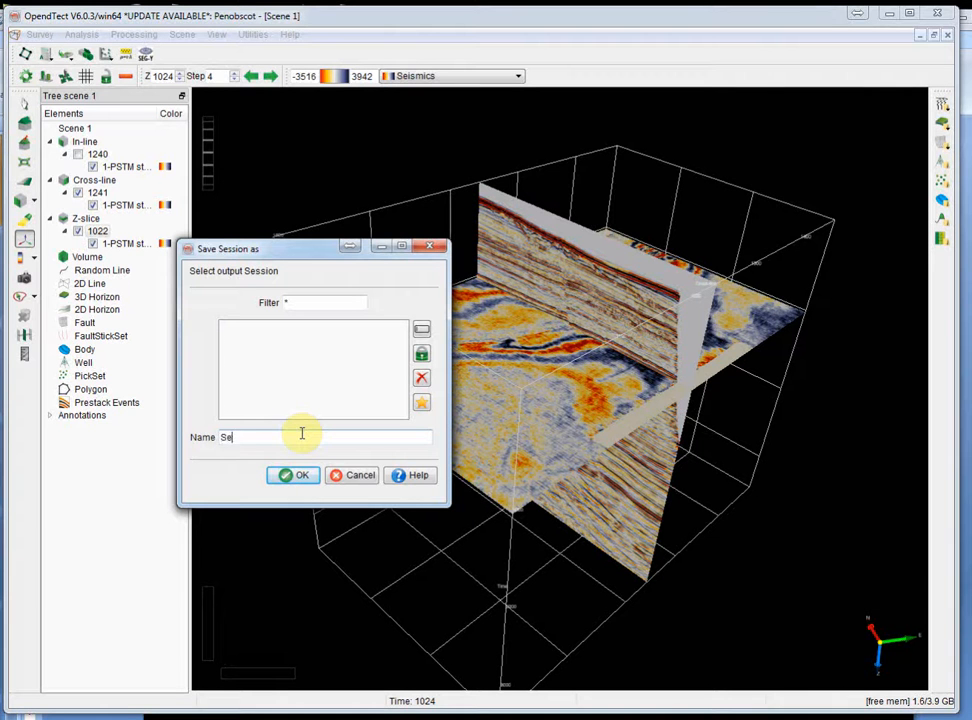
click(327, 472)
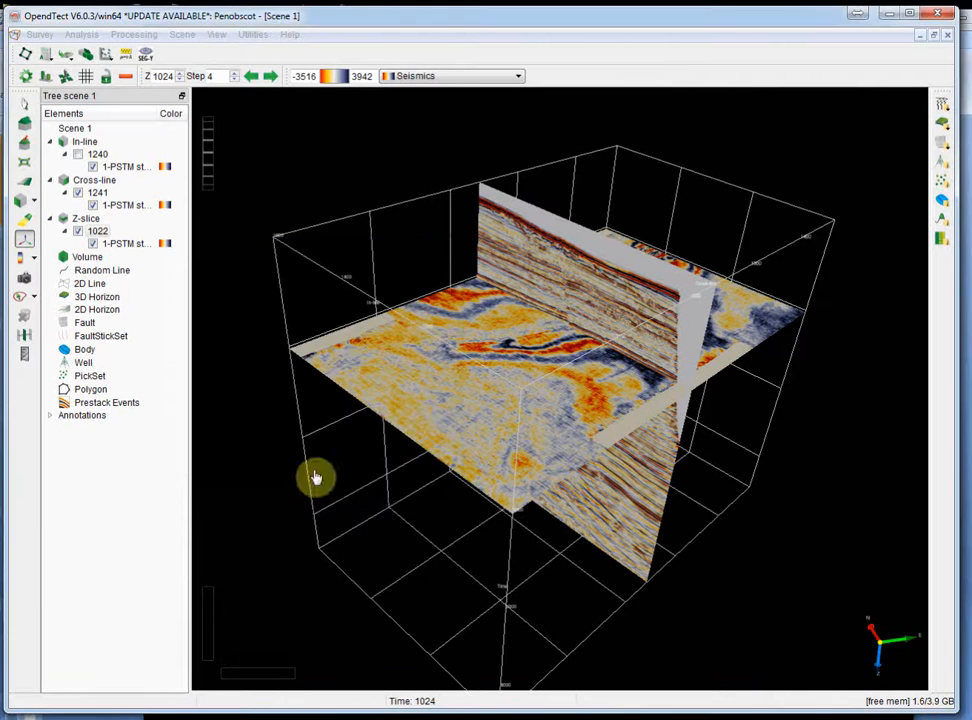
Close Scene 1 and confirm the closure.
click(40, 34)
click(947, 35)
click(947, 35)
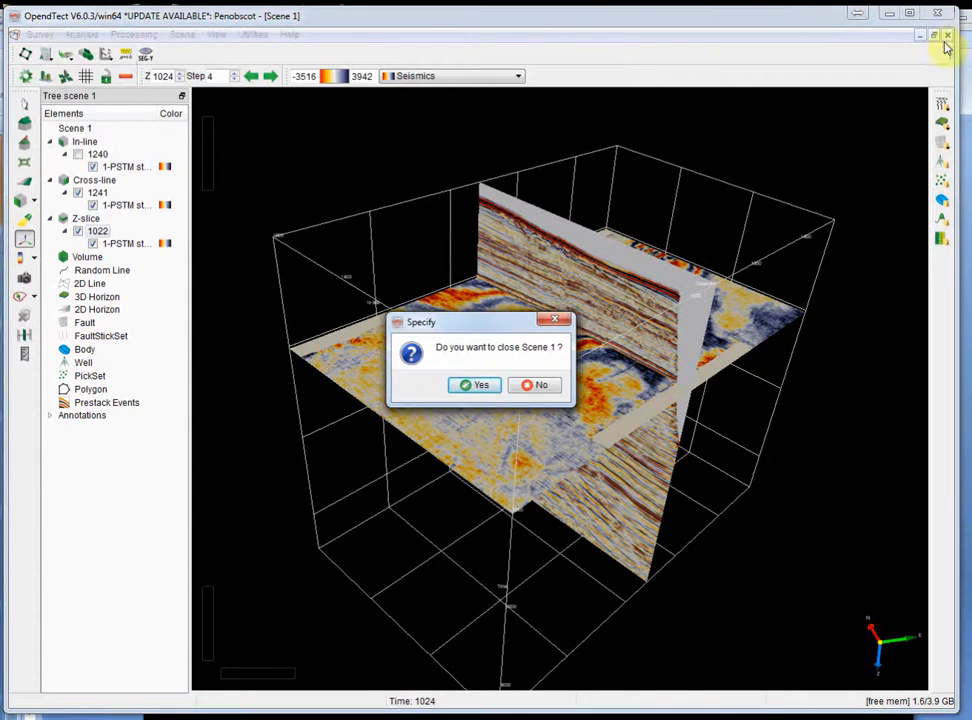
click(478, 386)
Restore the saved session to bring back the scene with its cross-line and Z-slice.
click(28, 34)
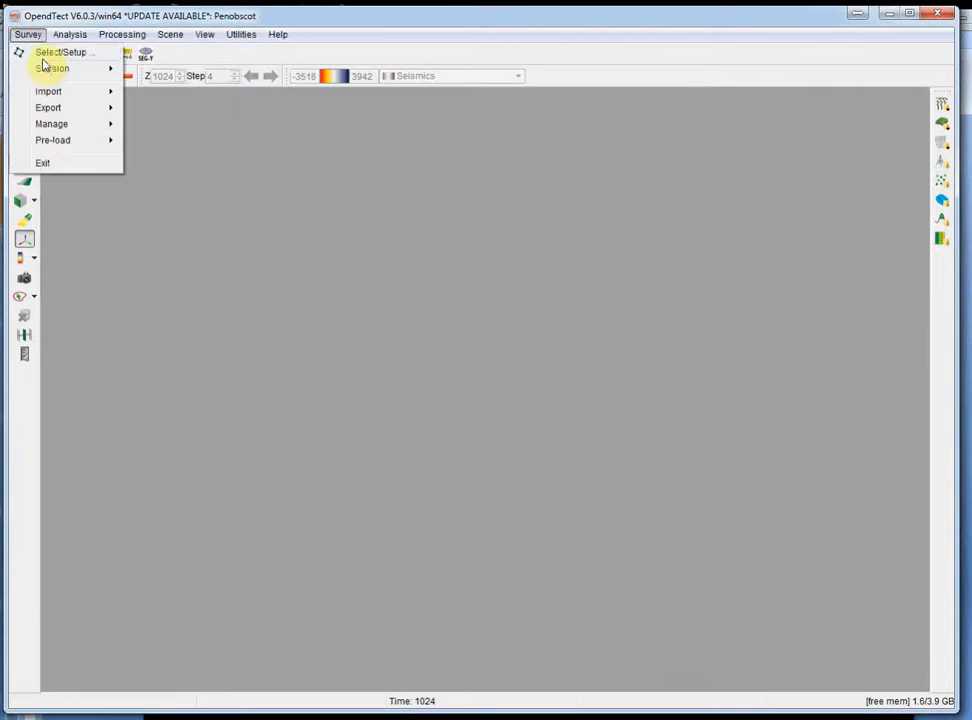
mouse_move(45, 70)
click(156, 89)
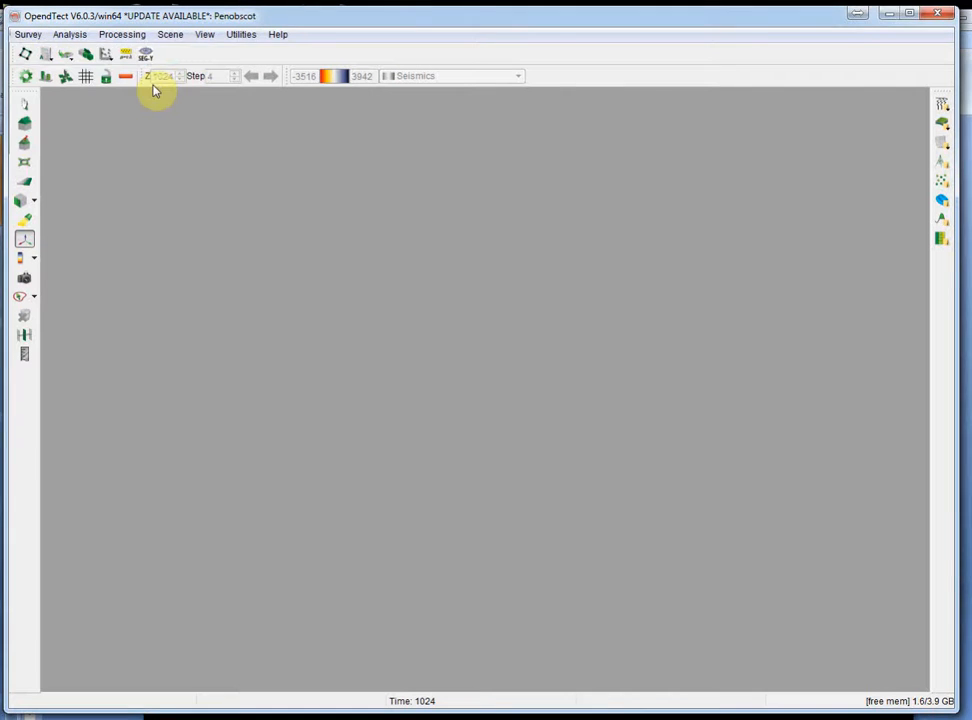
click(275, 449)
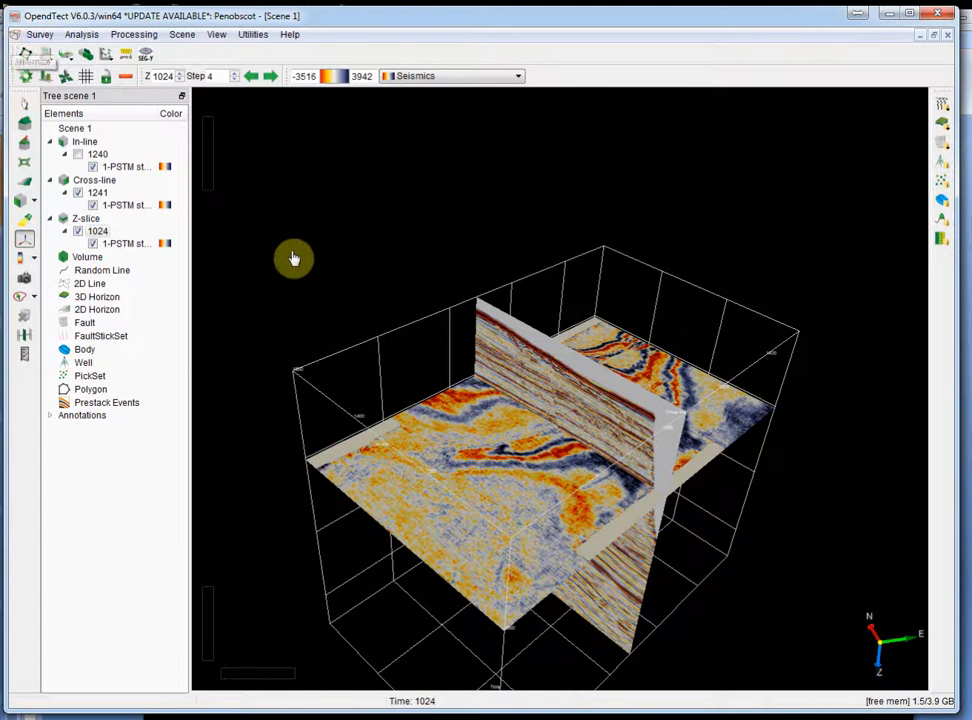
drag(438, 306, 414, 230)
Open the pre-load manager for the survey's seismic data.
click(40, 35)
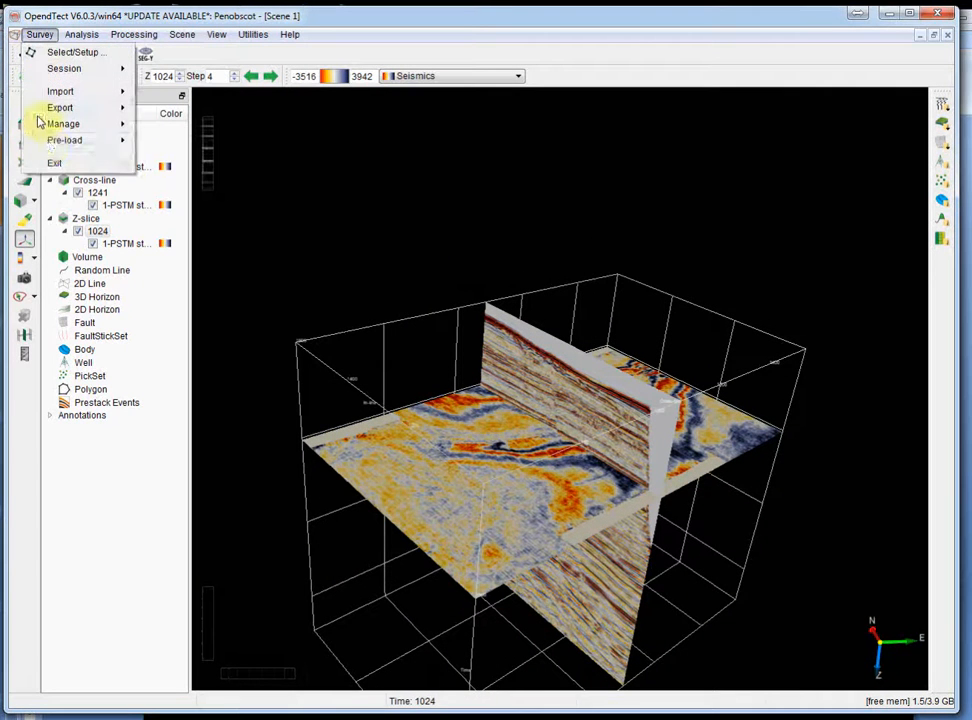
mouse_move(49, 146)
click(170, 145)
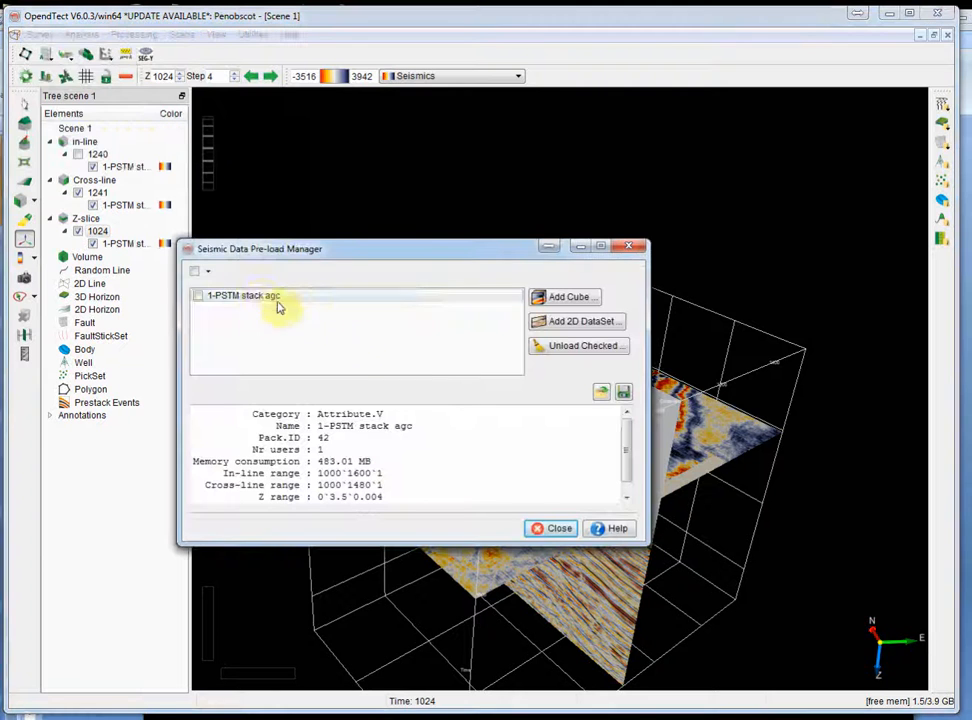